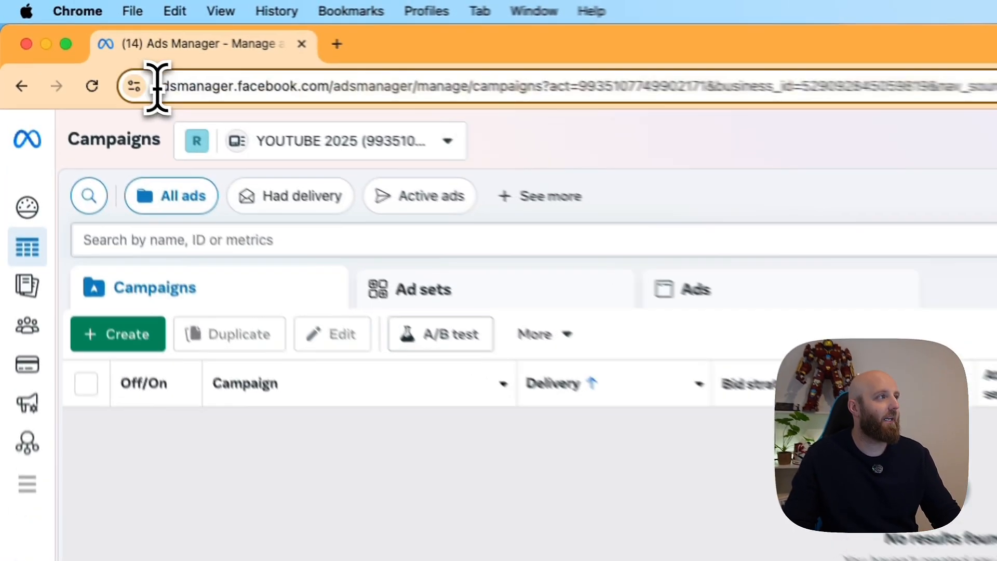
- View the account's Ad sets and Ads levels, ending back at the Campaigns level
left_click_drag(81, 46, 165, 46)
left_click_drag(329, 88, 337, 89)
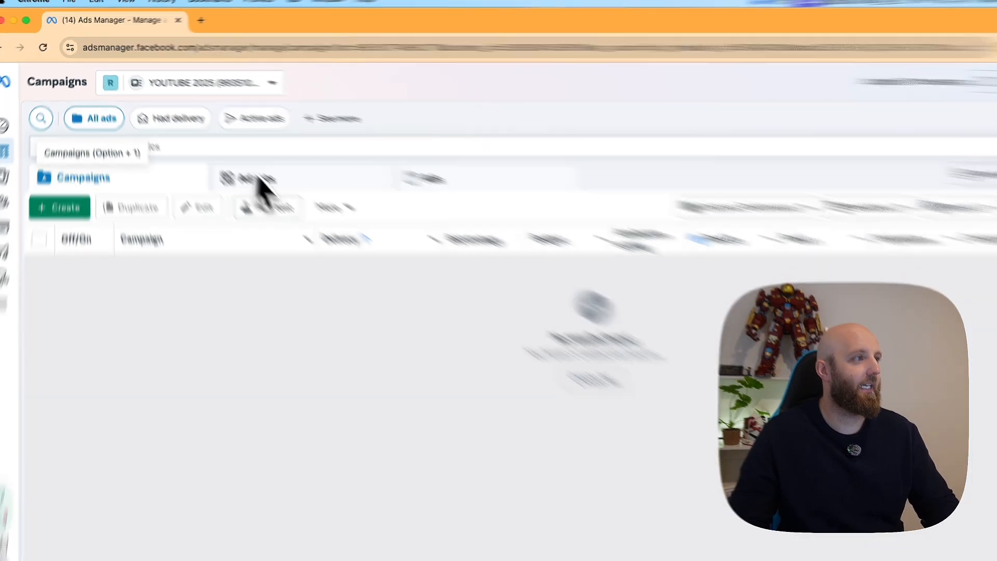
left_click(247, 156)
left_click(396, 155)
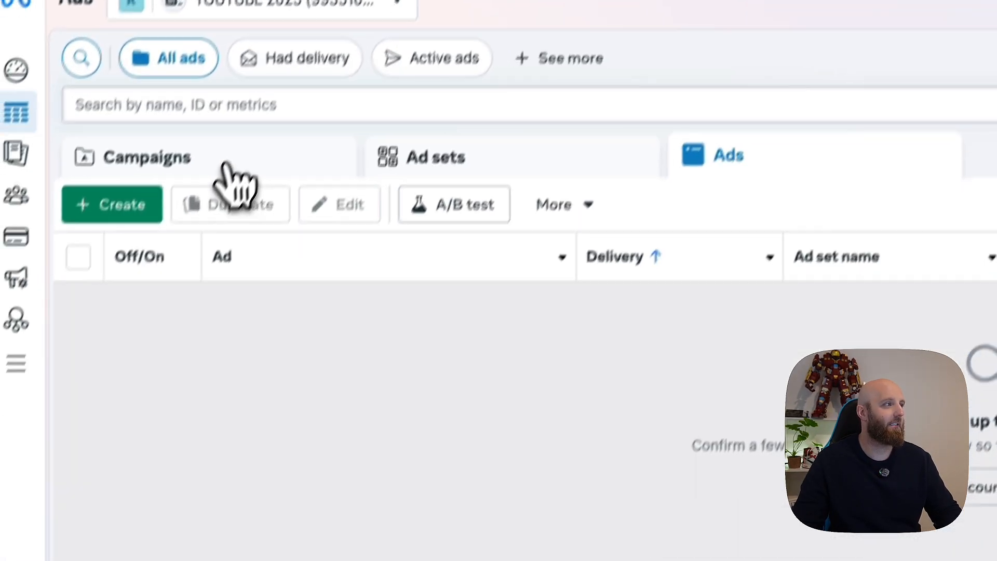
left_click(171, 275)
- Create a new campaign with the Leads objective and the Manual leads campaign setup
left_click(72, 318)
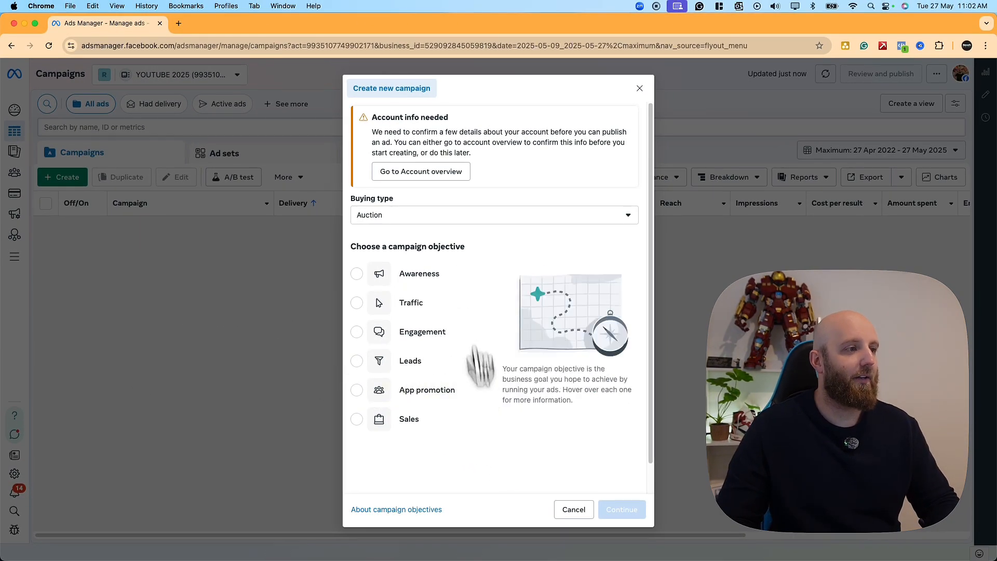
mouse_move(452, 406)
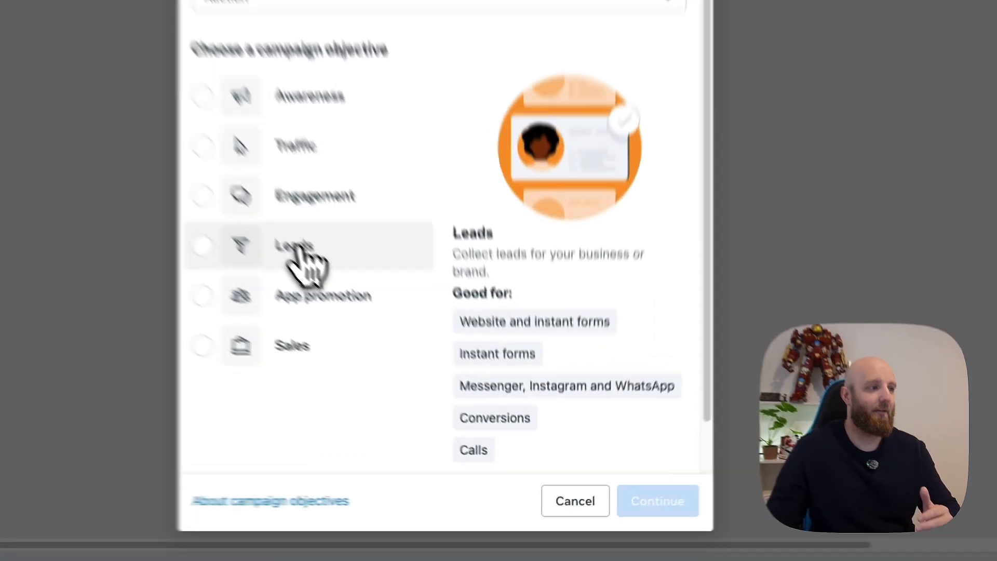
left_click(415, 363)
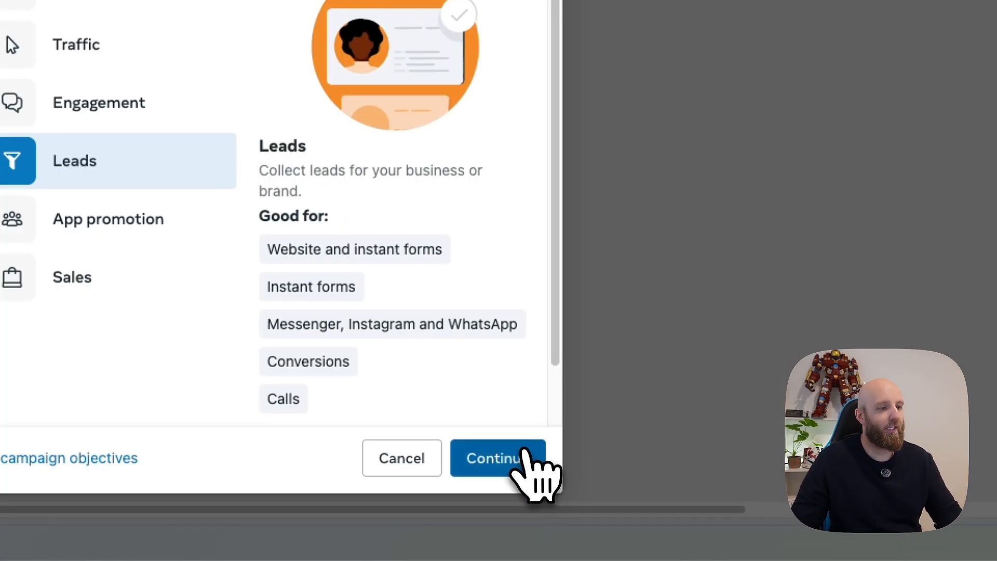
left_click(523, 459)
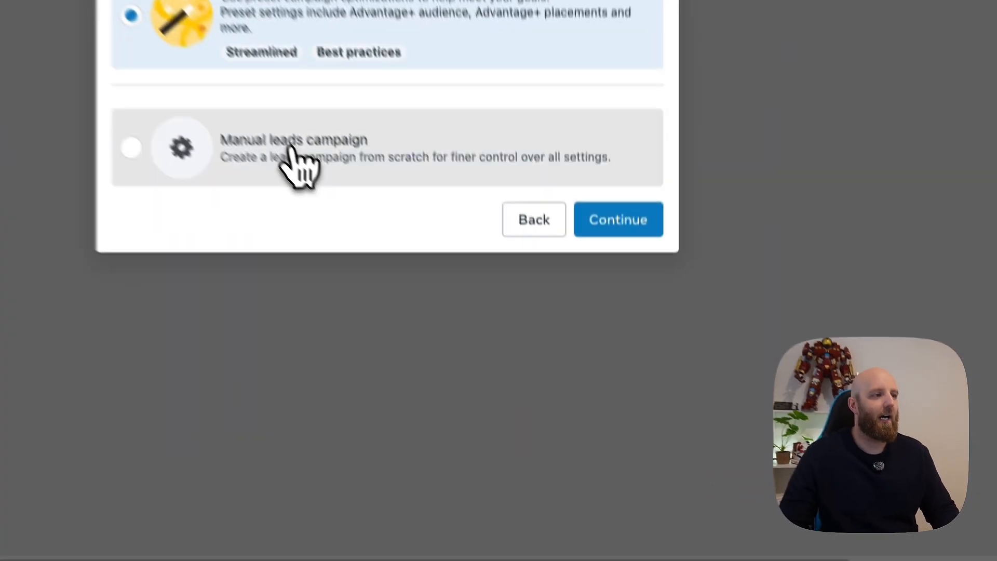
left_click(447, 313)
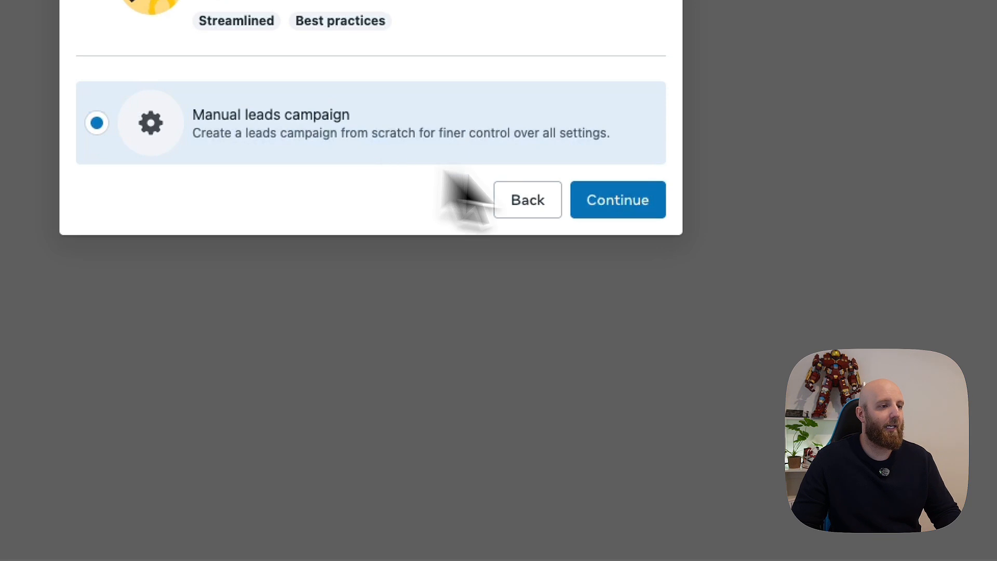
left_click(618, 200)
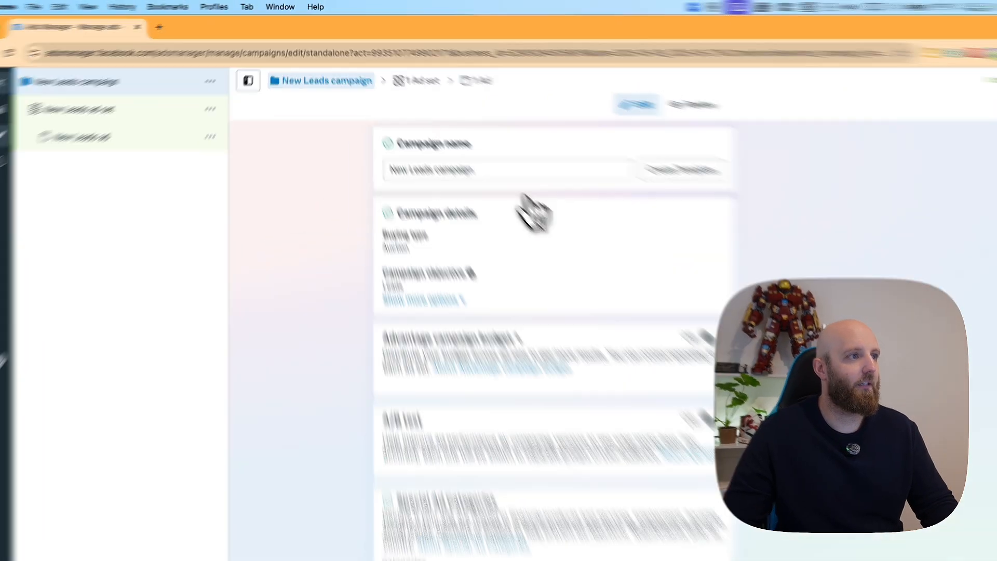
- Name the campaign NEW PROMOTION 2025 and close the editor, leaving the campaign as a draft
left_click_drag(469, 148, 291, 126)
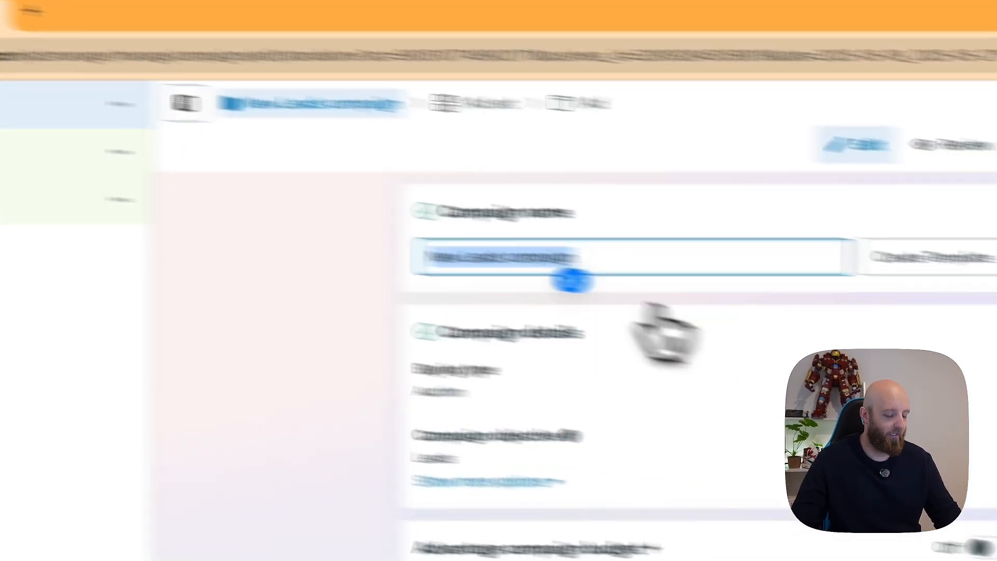
type("NEW PROMOTIO")
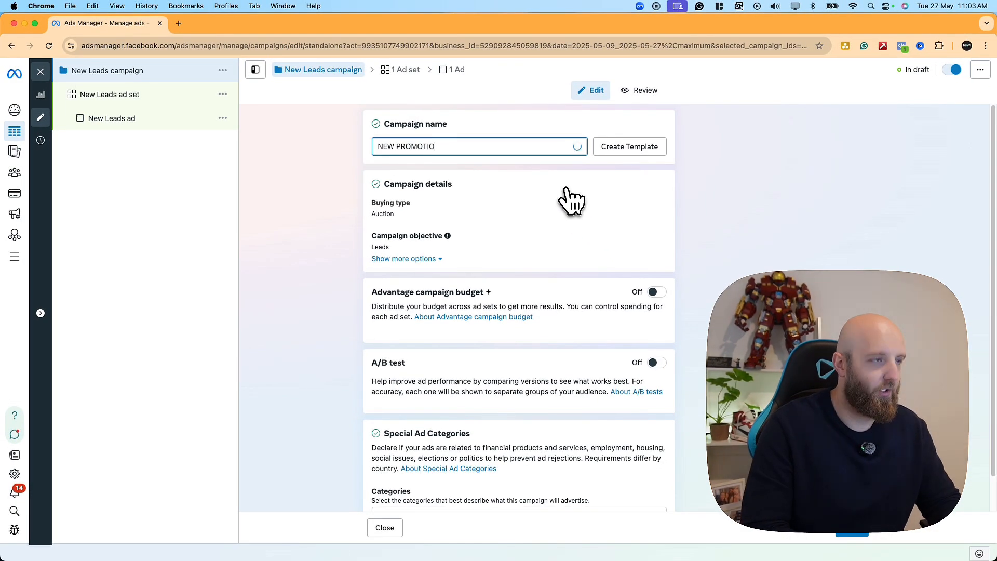
type("N 202")
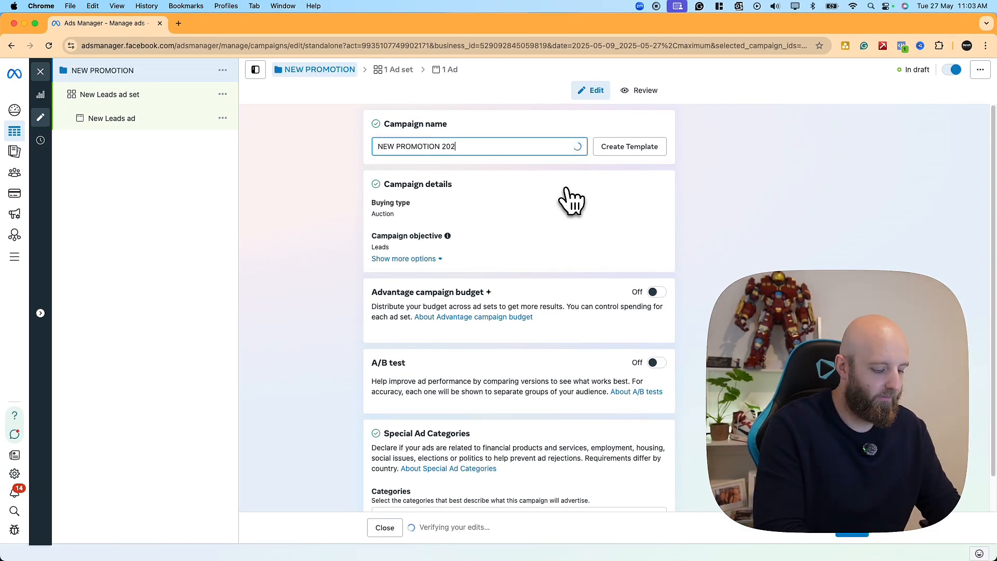
type("5")
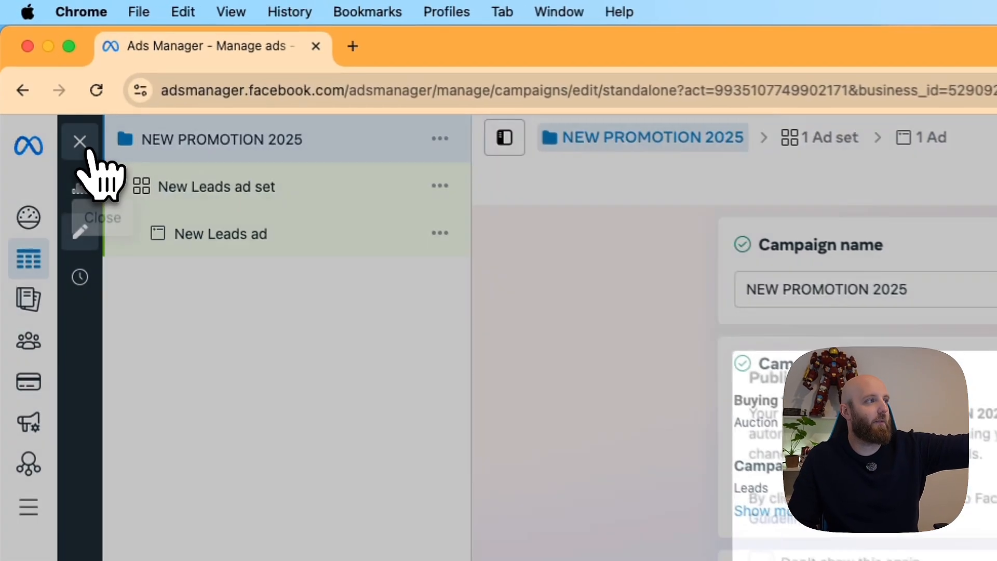
left_click(40, 71)
left_click(729, 400)
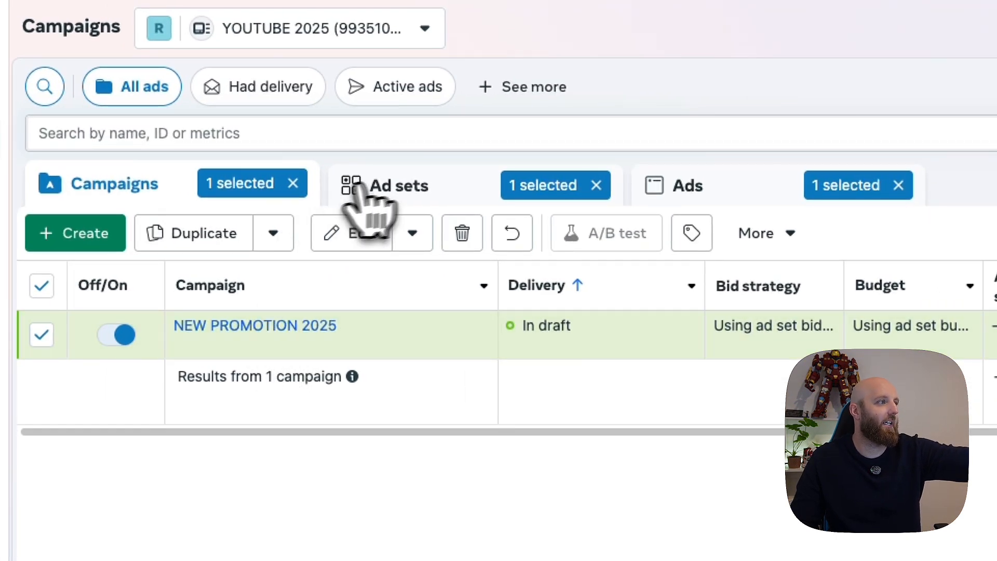
- View the ad set and ad inside NEW PROMOTION 2025, ending back at the campaign list
left_click(398, 192)
left_click(699, 197)
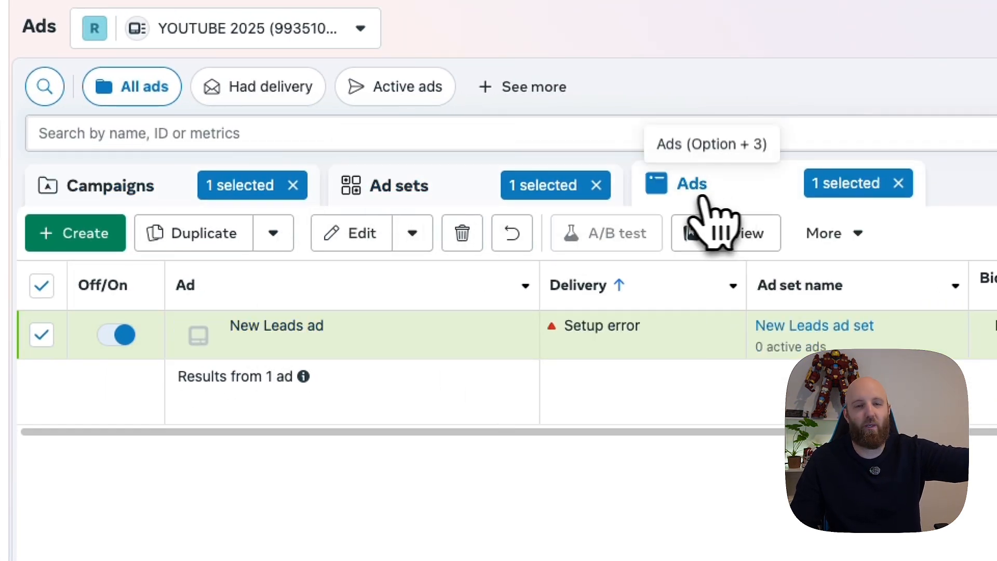
left_click(415, 196)
left_click(156, 198)
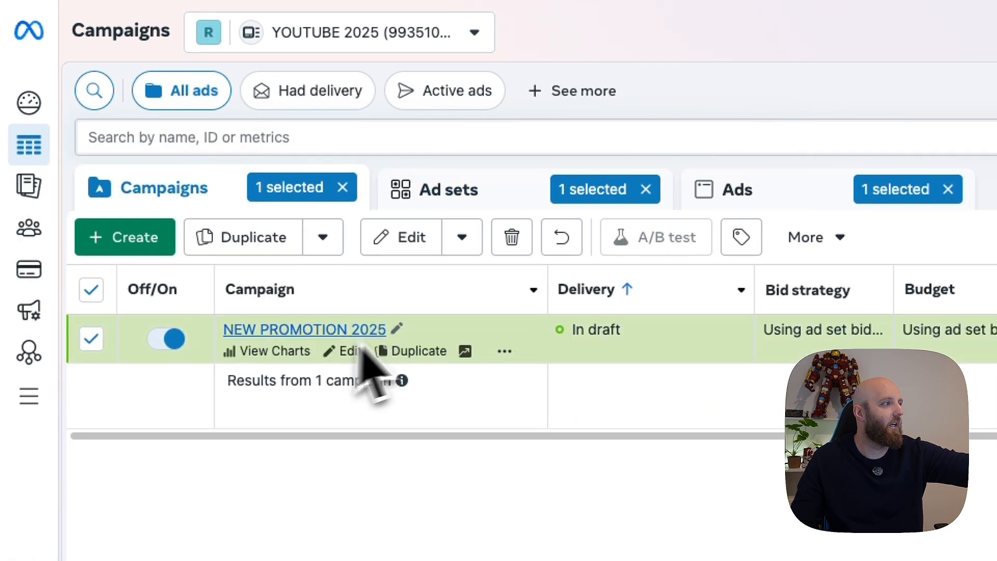
- Open NEW PROMOTION 2025 for editing and review its campaign objective options and the explanation of objectives
left_click(346, 351)
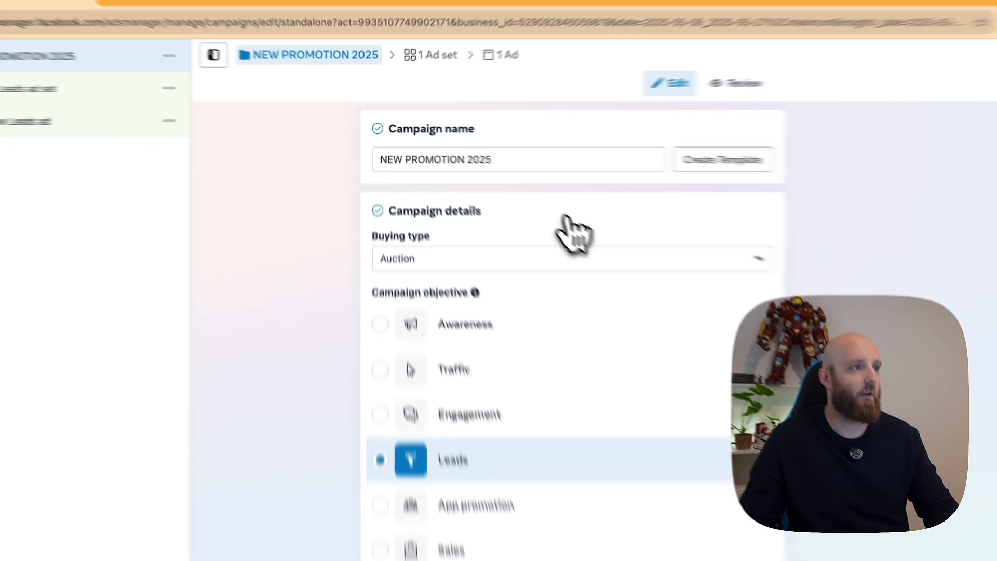
scroll(477, 156, "down", 5)
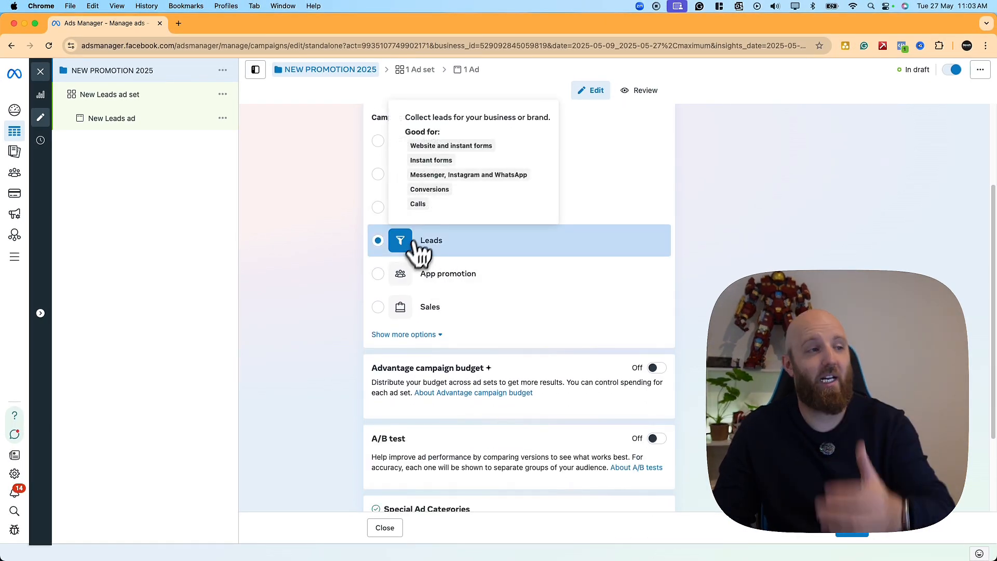
scroll(325, 247, "up", 1)
scroll(318, 277, "up", 1)
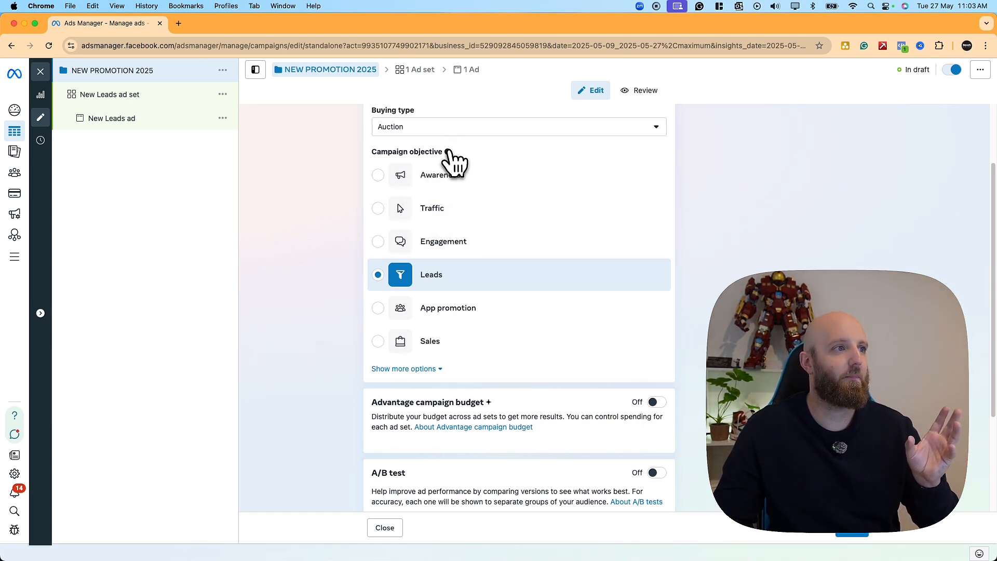
mouse_move(447, 152)
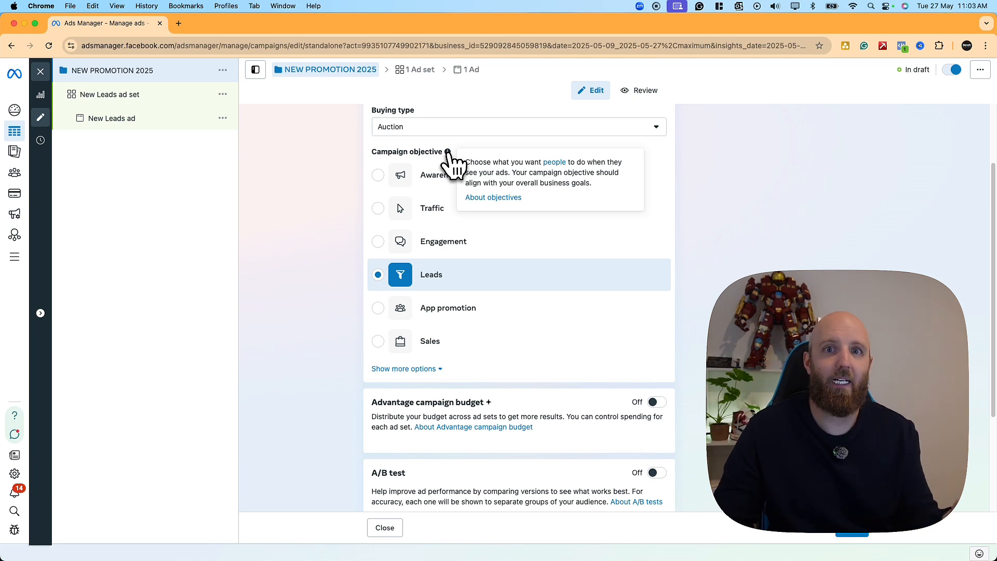
scroll(698, 361, "down", 3)
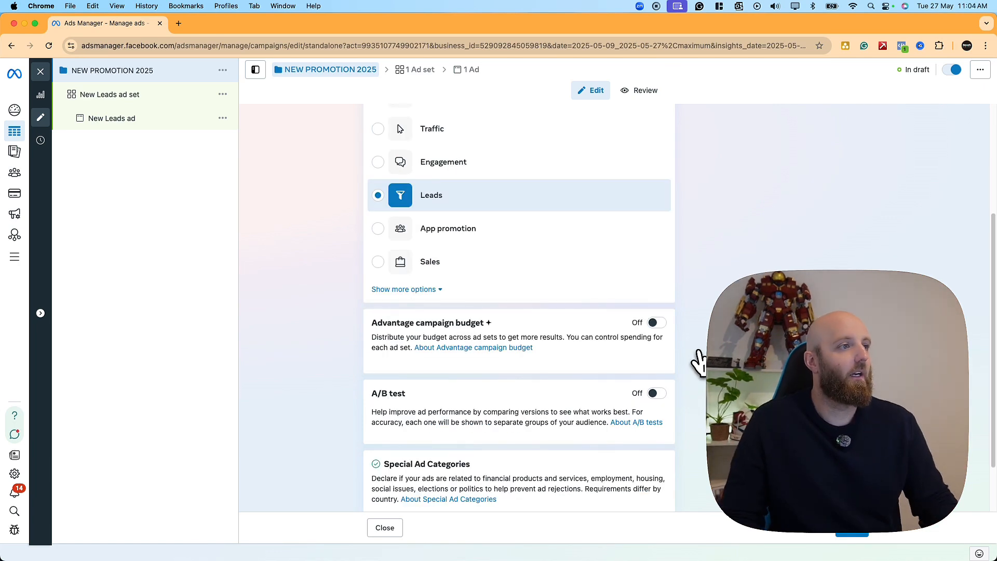
scroll(516, 353, "down", 1)
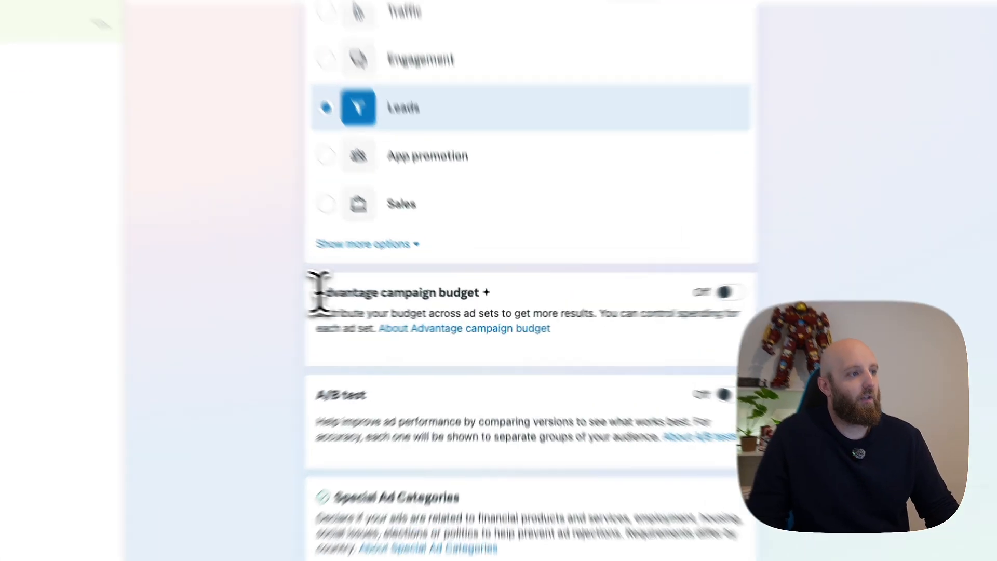
- Turn on Advantage campaign budget and check the budget, schedule and audience settings of the New Leads ad set
left_click_drag(319, 291, 579, 307)
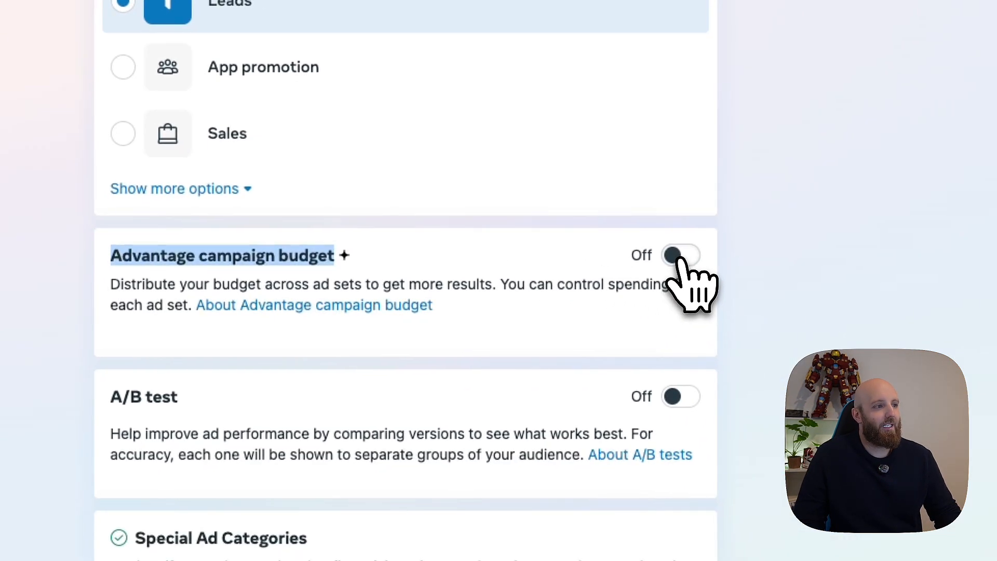
left_click(819, 280)
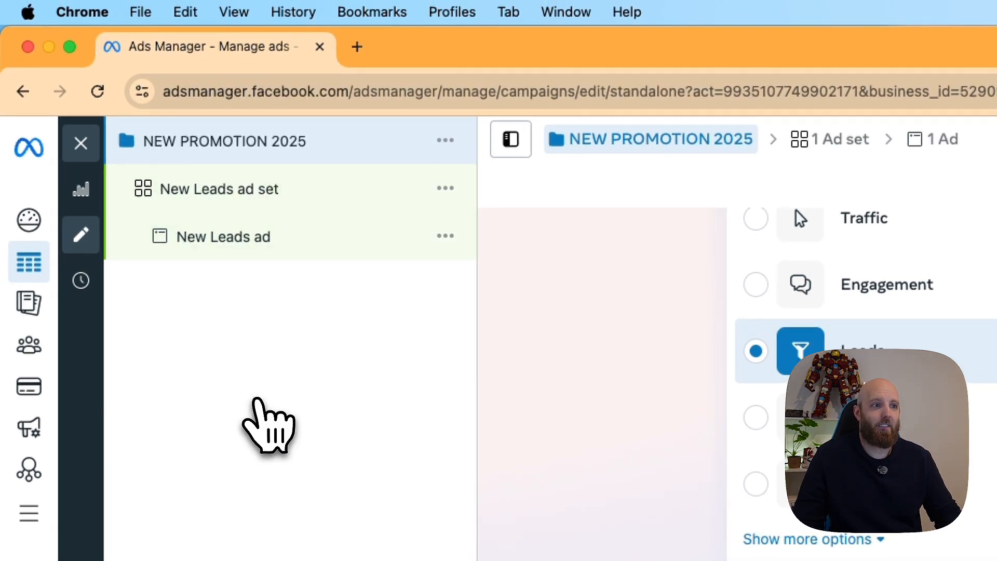
left_click(251, 189)
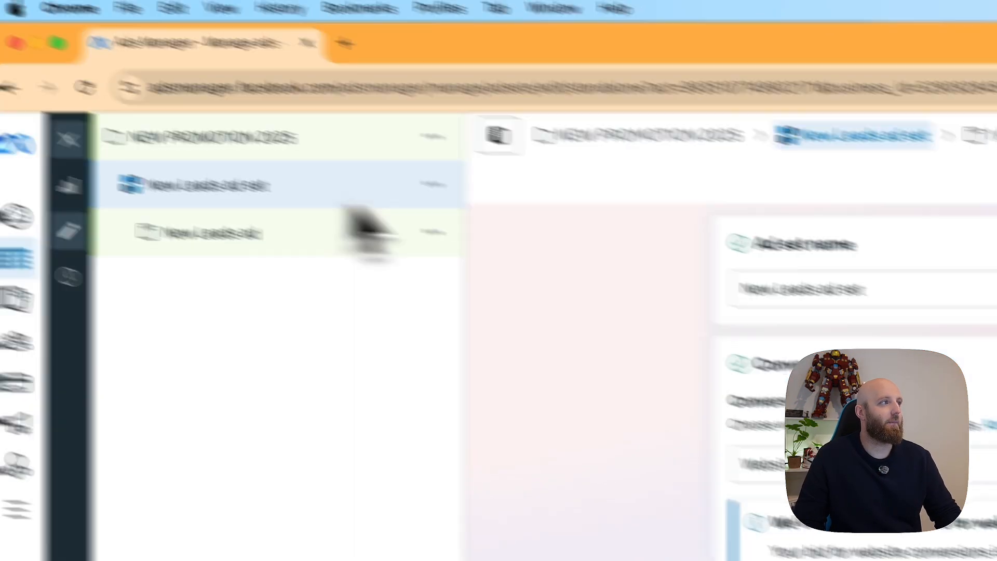
scroll(516, 412, "down", 10)
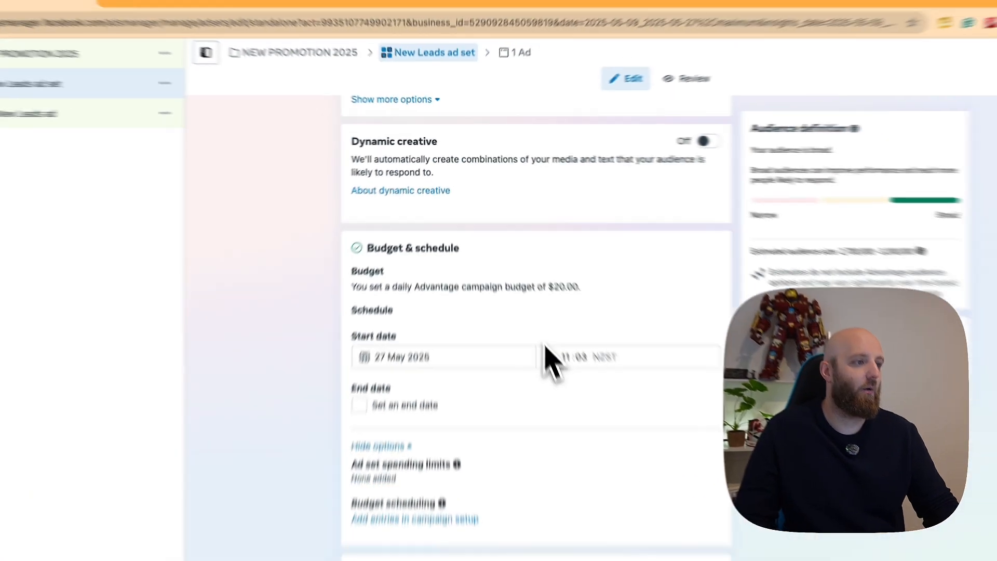
scroll(549, 363, "down", 5)
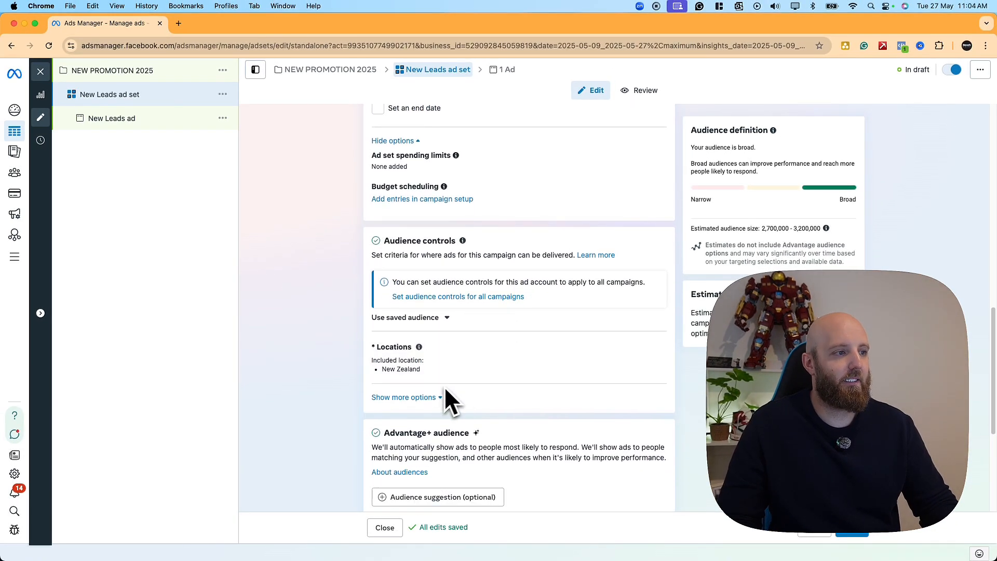
scroll(510, 367, "down", 2)
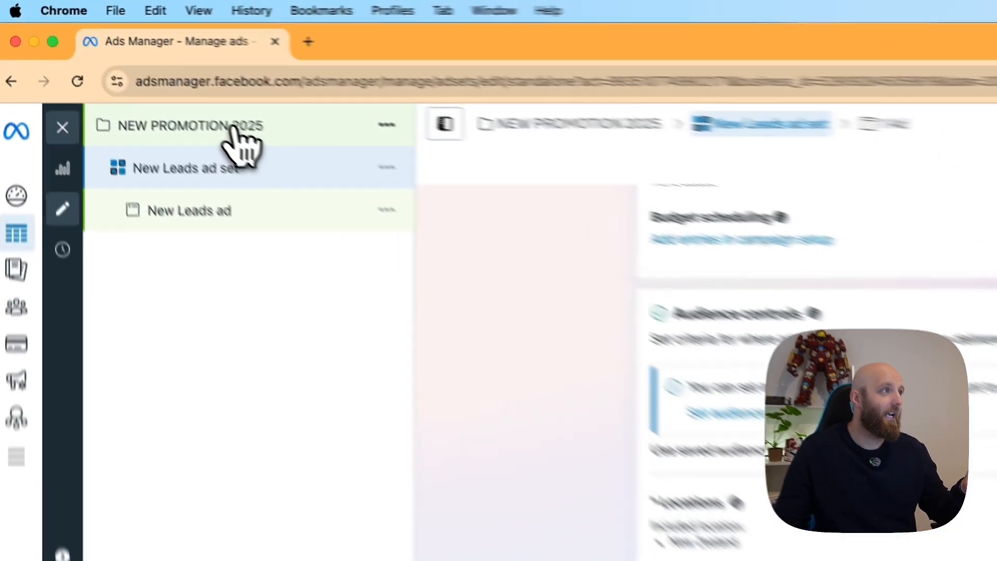
- Turn off Advantage campaign budget for the campaign and check the Budget & schedule section of the New Leads ad set
left_click(232, 128)
scroll(551, 296, "down", 8)
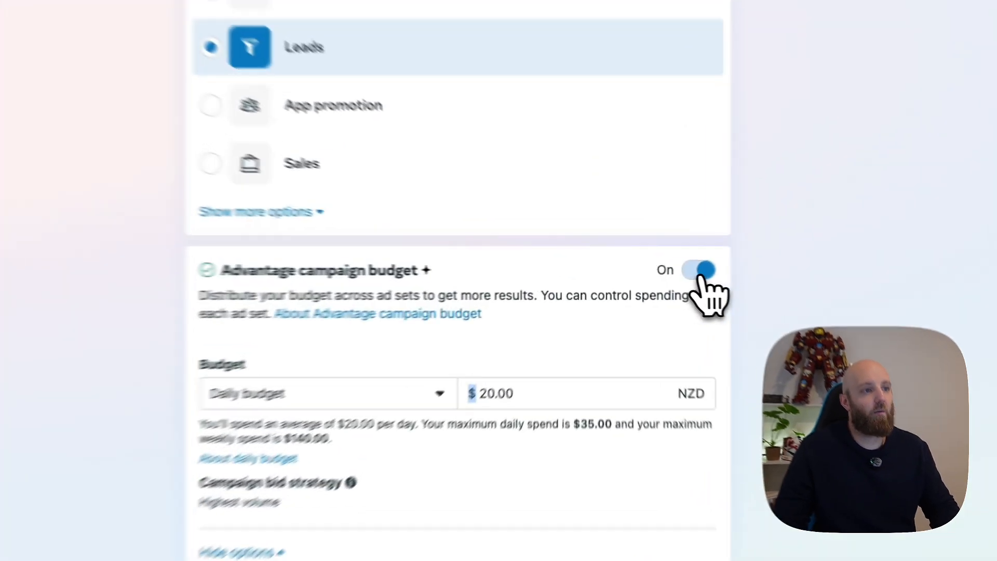
left_click(702, 271)
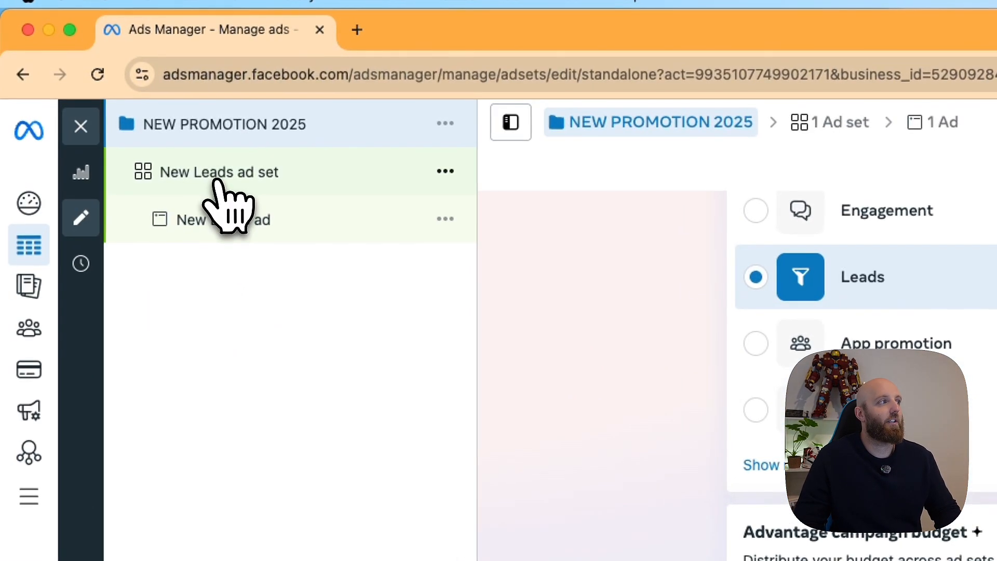
left_click(216, 179)
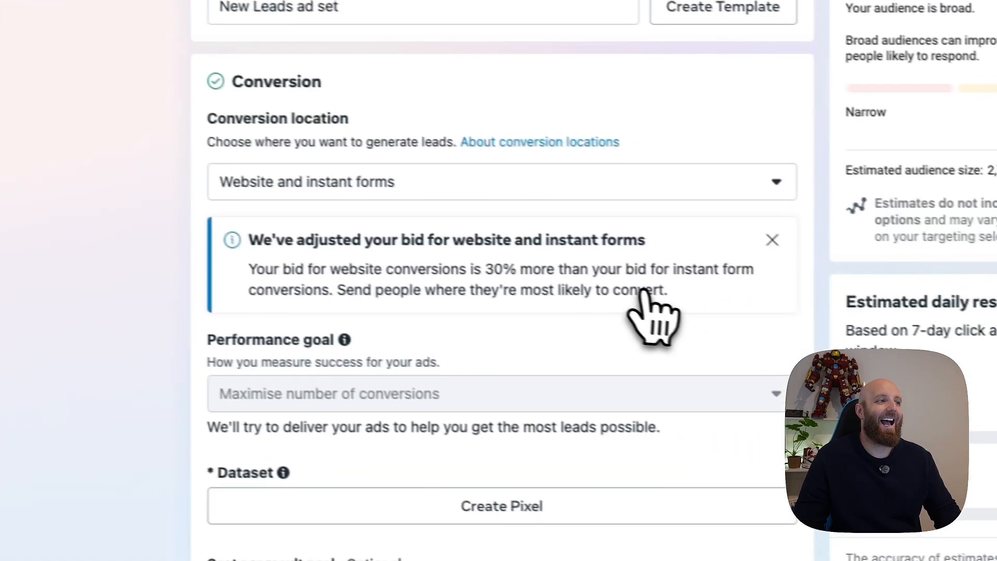
scroll(609, 291, "down", 10)
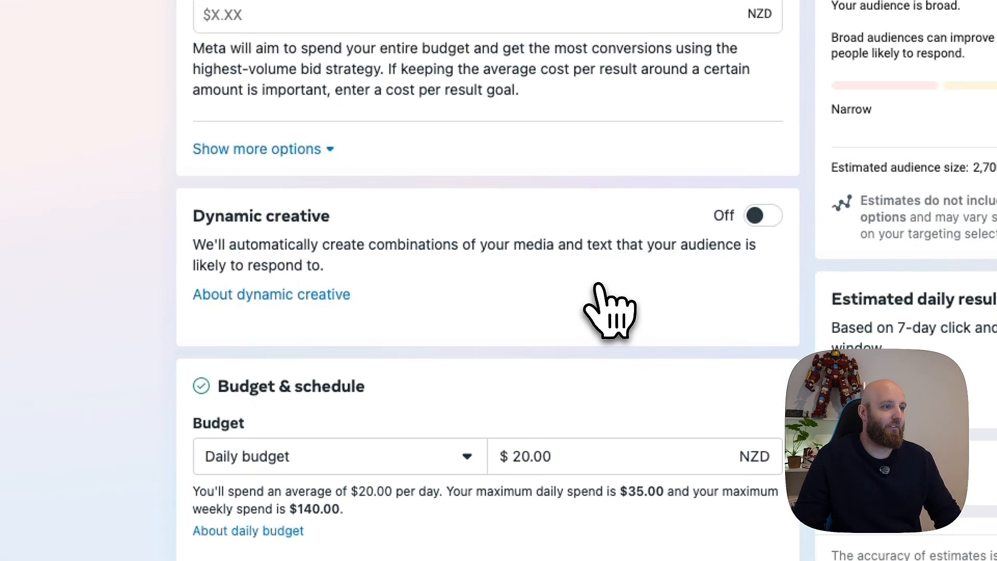
scroll(597, 286, "down", 5)
double_click(574, 218)
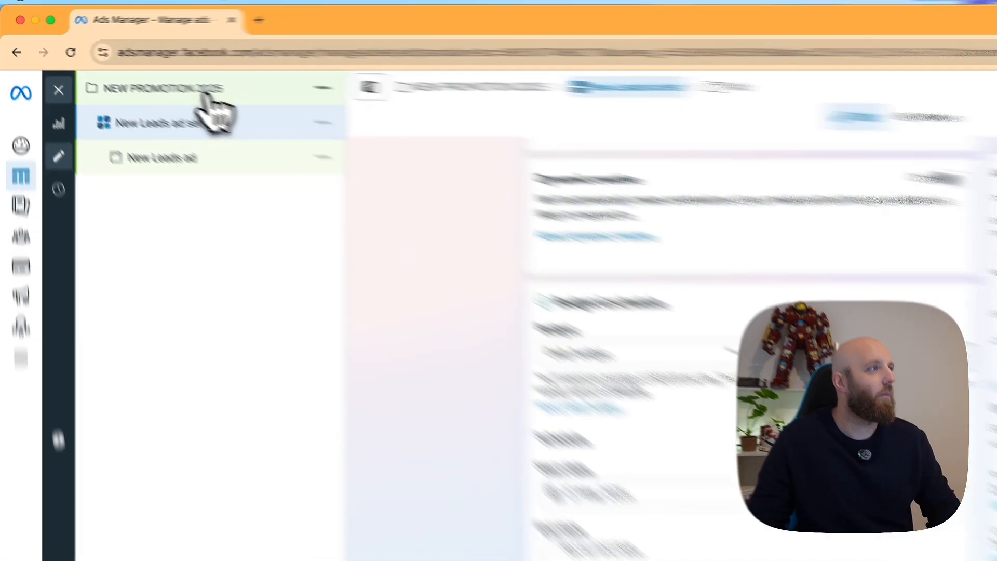
- Return to the NEW PROMOTION 2025 campaign settings and turn Advantage campaign budget back on
left_click(207, 94)
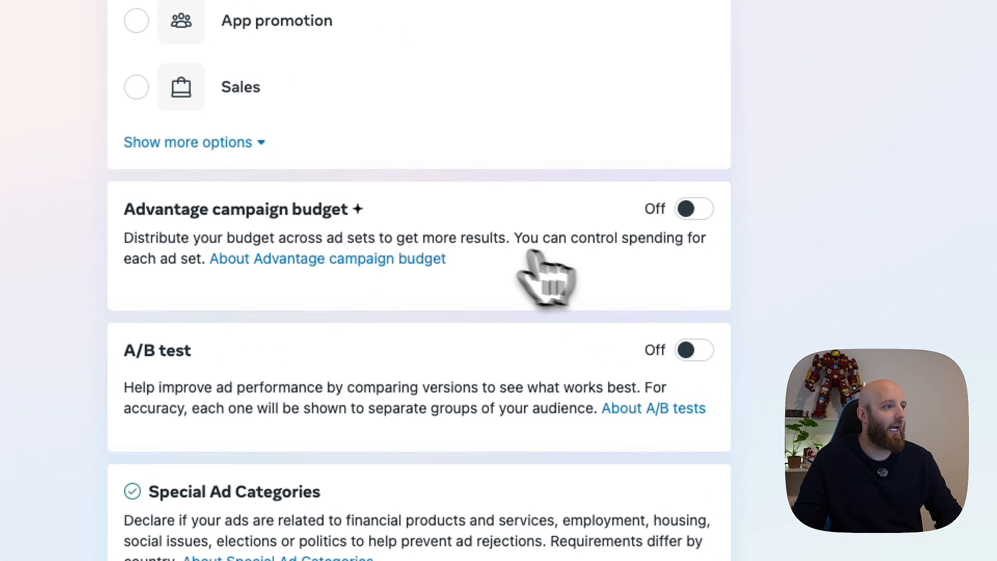
left_click(686, 209)
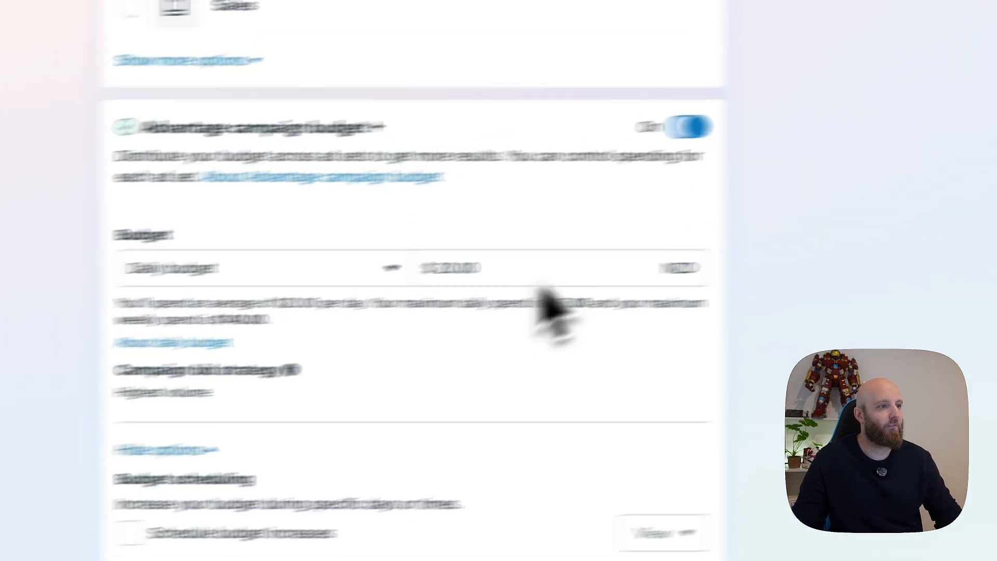
scroll(669, 200, "down", 3)
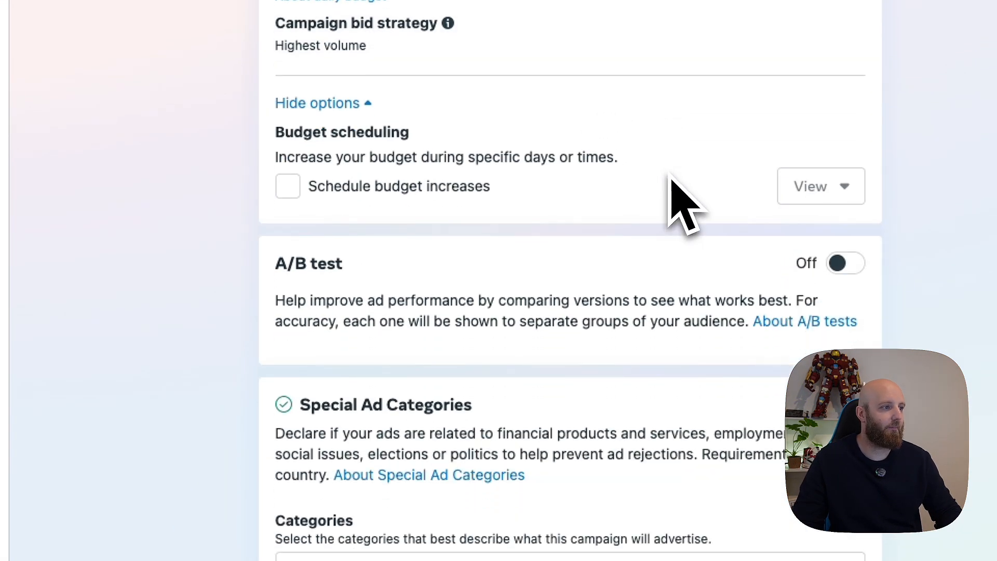
- Review the campaign's A/B test section and the category options under Special Ad Categories without declaring a category
left_click_drag(282, 300, 538, 289)
left_click(584, 319)
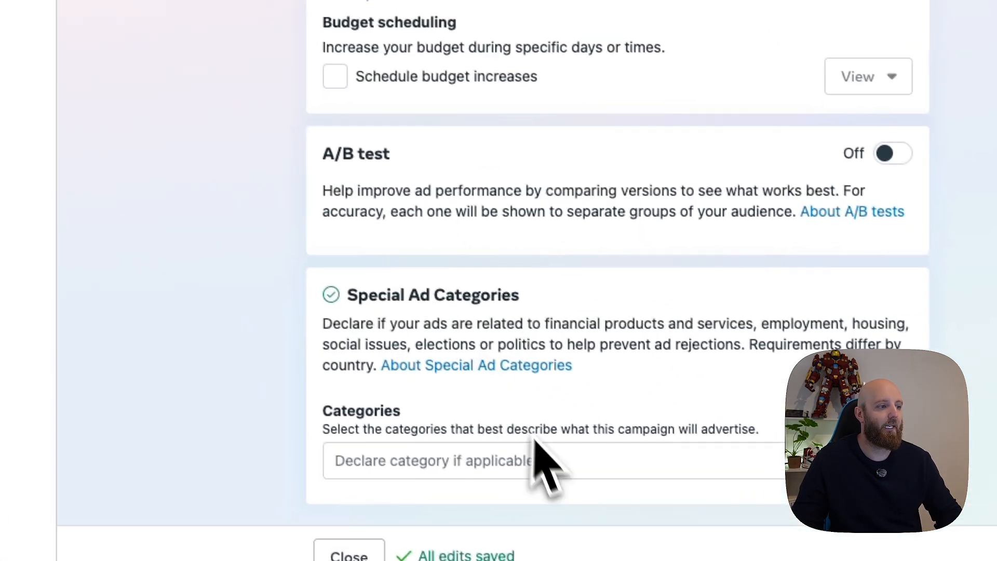
left_click(467, 401)
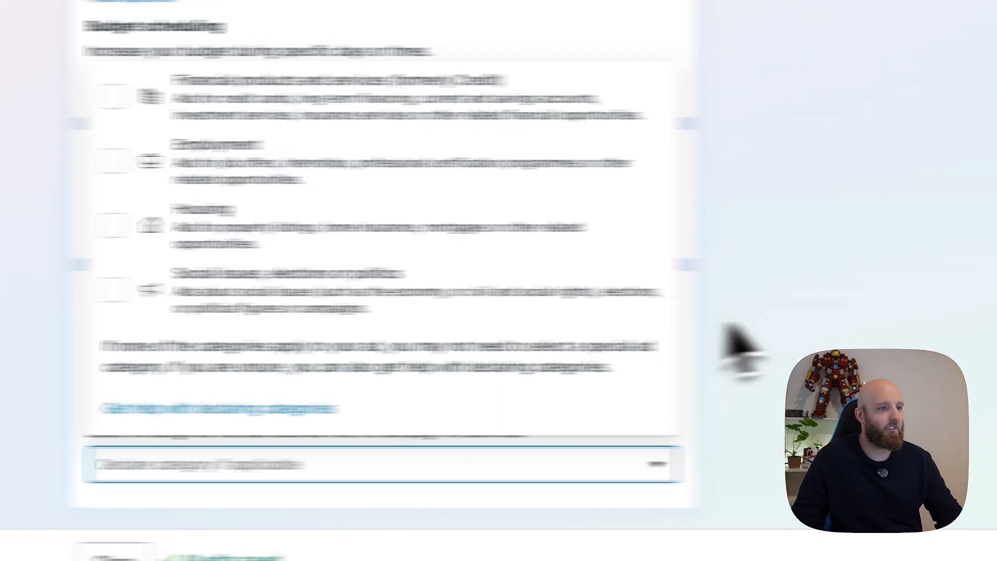
left_click(978, 320)
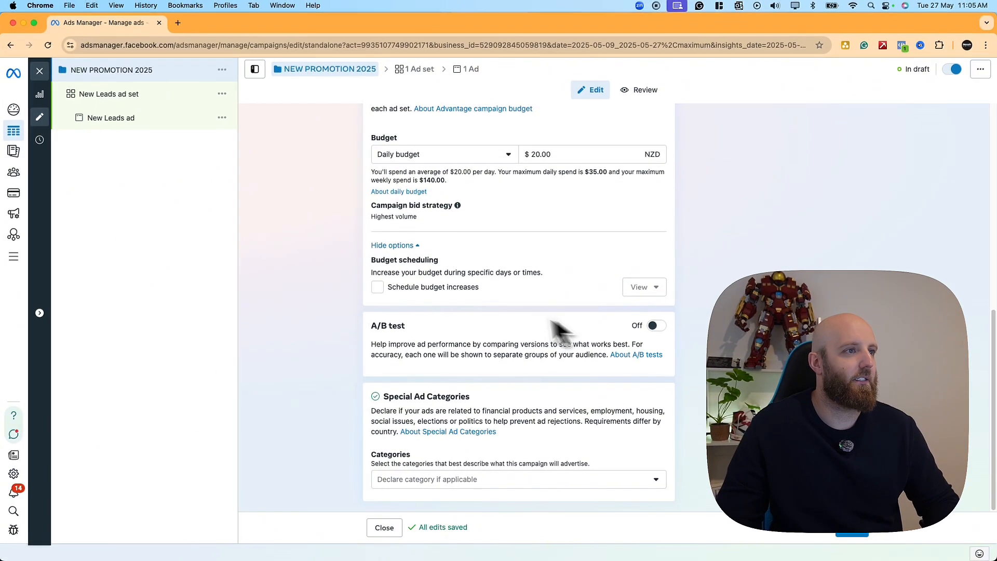
scroll(438, 169, "up", 3)
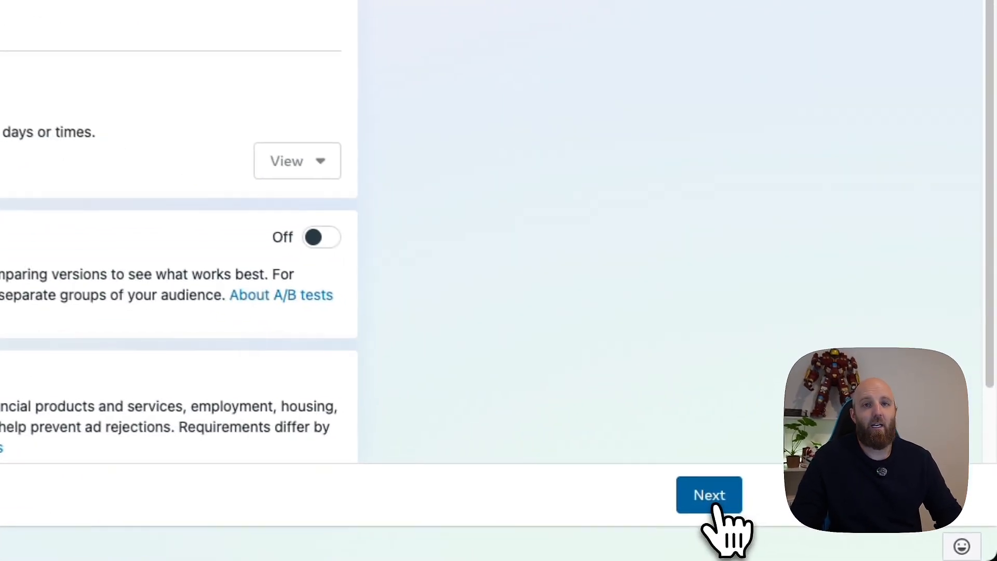
- Continue to the New Leads ad set and set its conversion location to the single option Instant forms
left_click(856, 530)
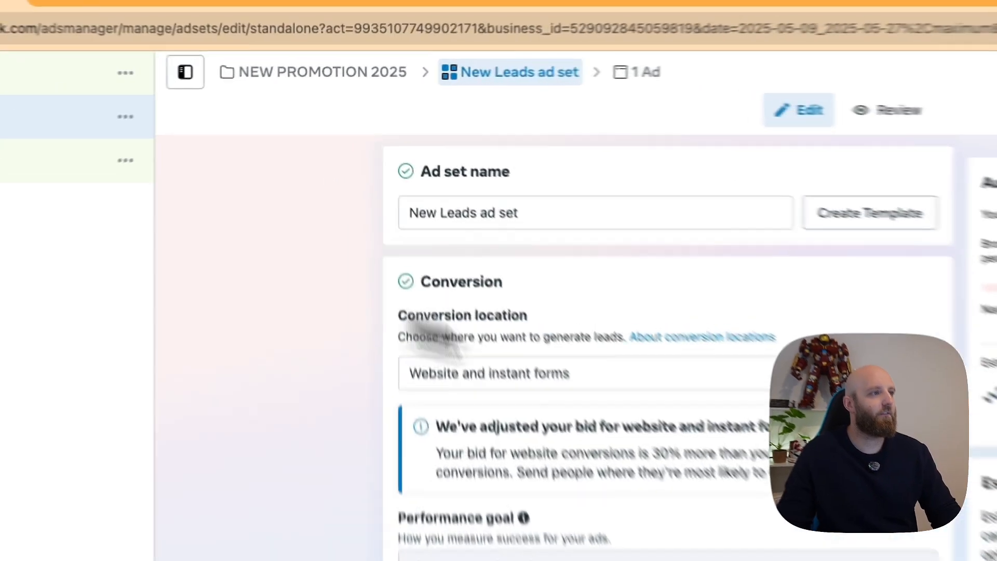
left_click_drag(381, 203, 522, 208)
triple_click(567, 227)
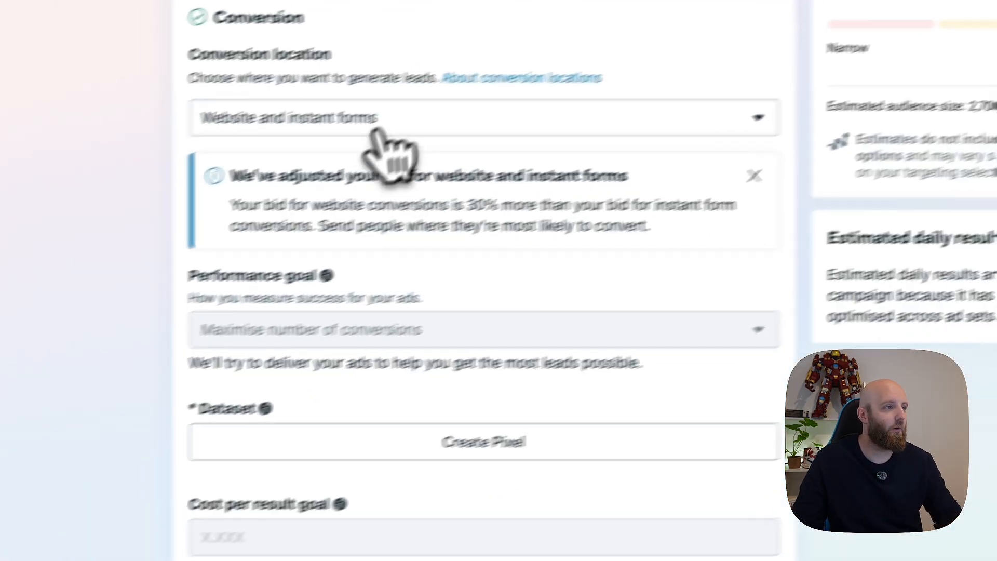
left_click(336, 289)
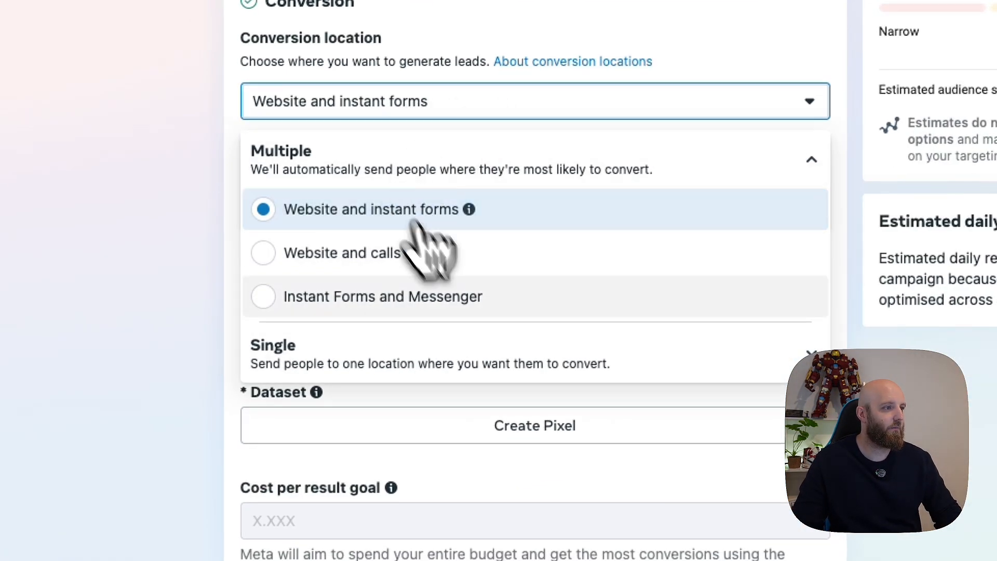
left_click(673, 363)
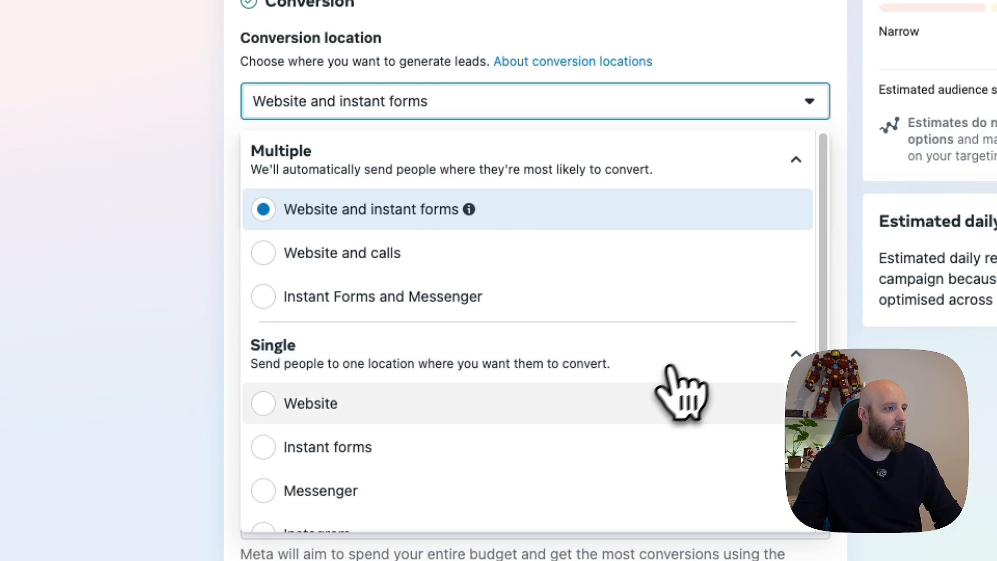
scroll(519, 416, "down", 1)
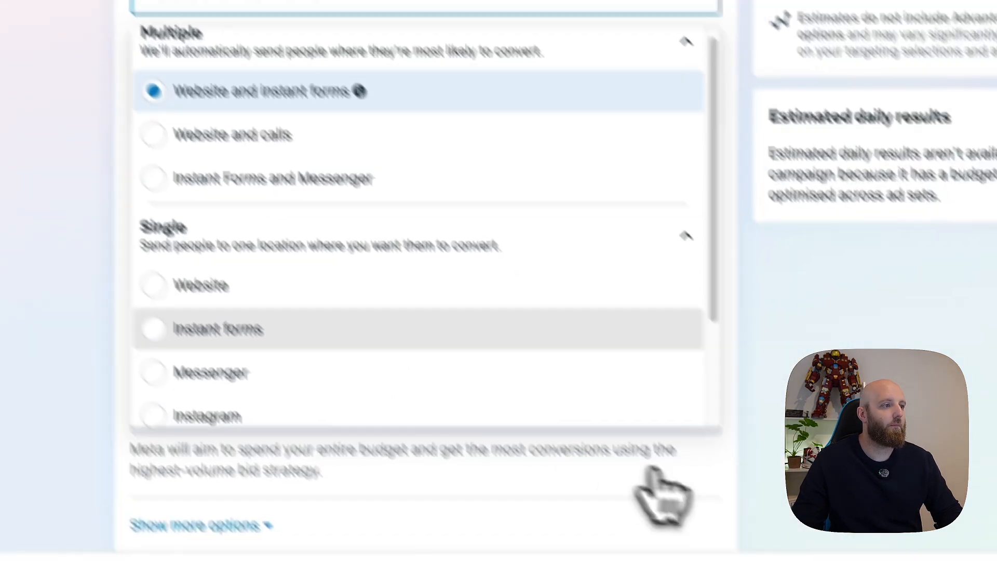
left_click(426, 433)
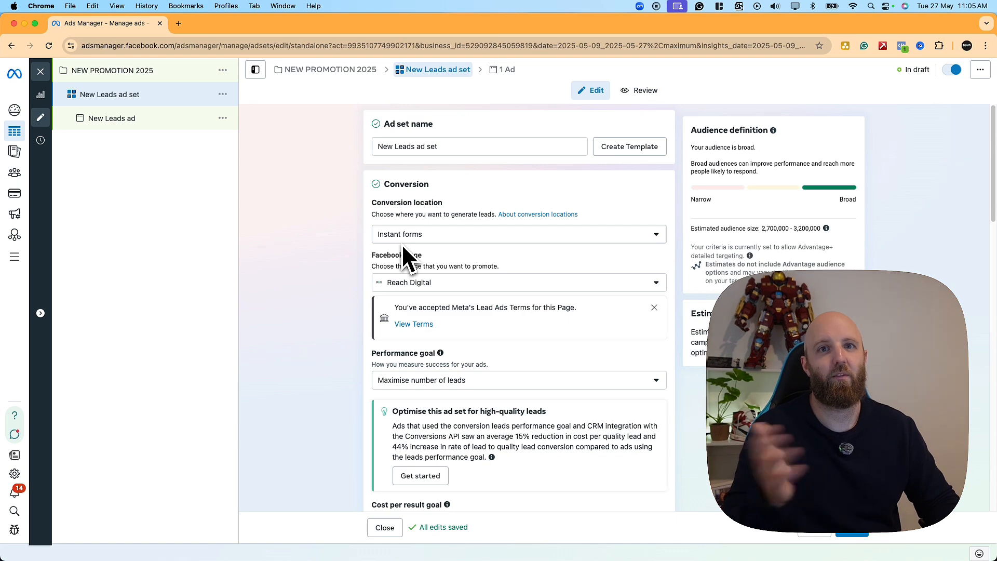
- Review the ad set's conversion location, performance goal, cost per result goal, dynamic creative and catalogue settings
left_click_drag(372, 203, 468, 207)
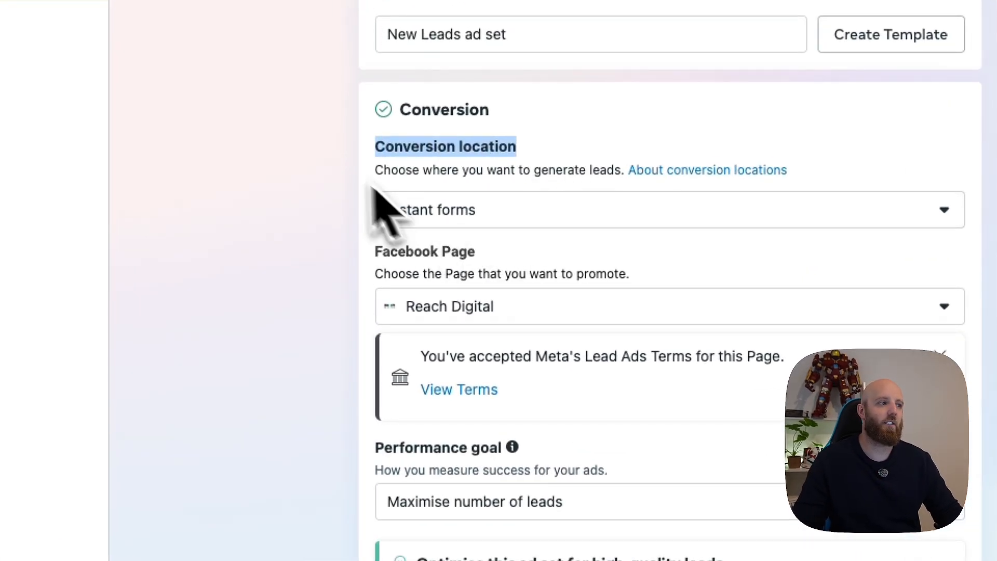
scroll(456, 407, "down", 2)
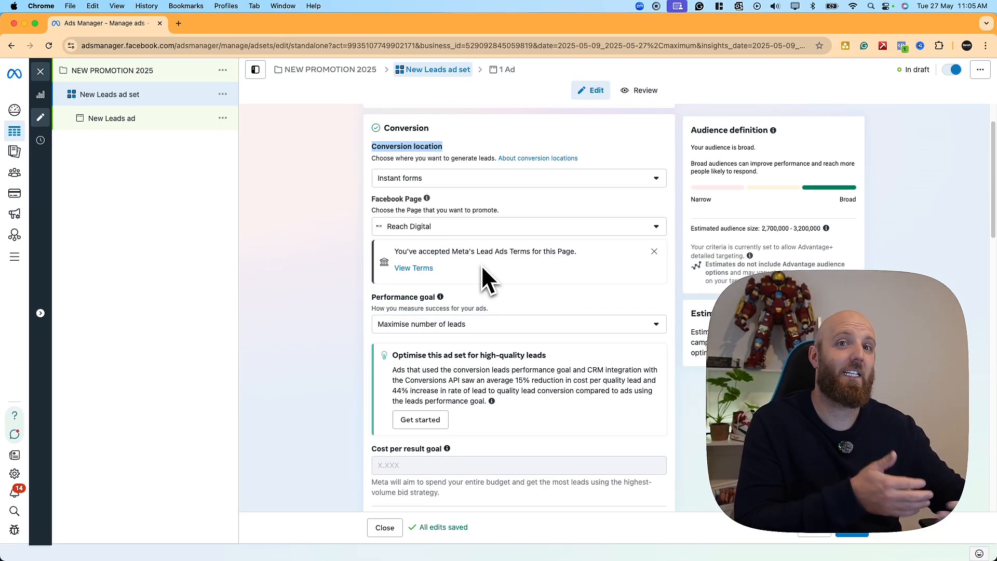
scroll(512, 284, "down", 3)
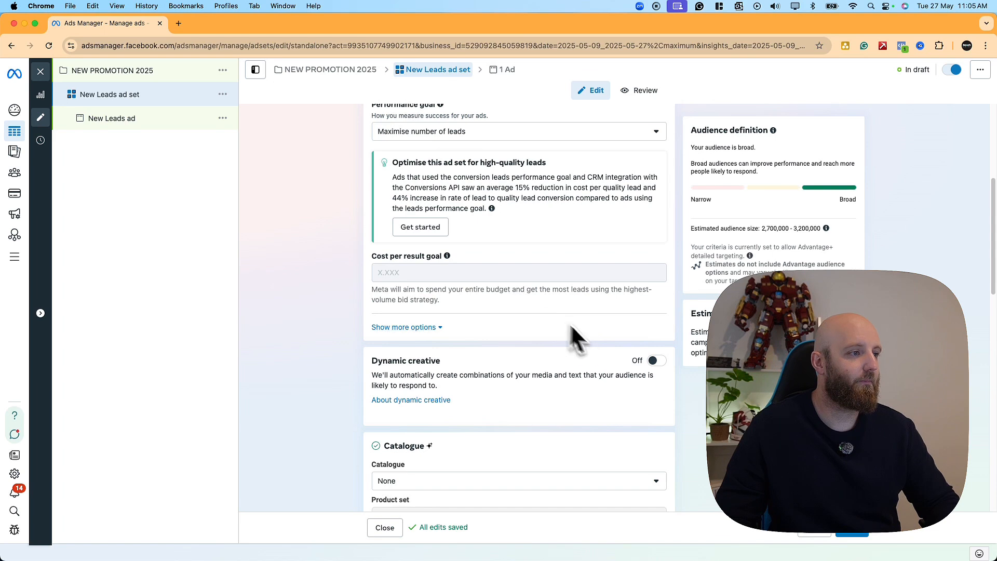
left_click(666, 298)
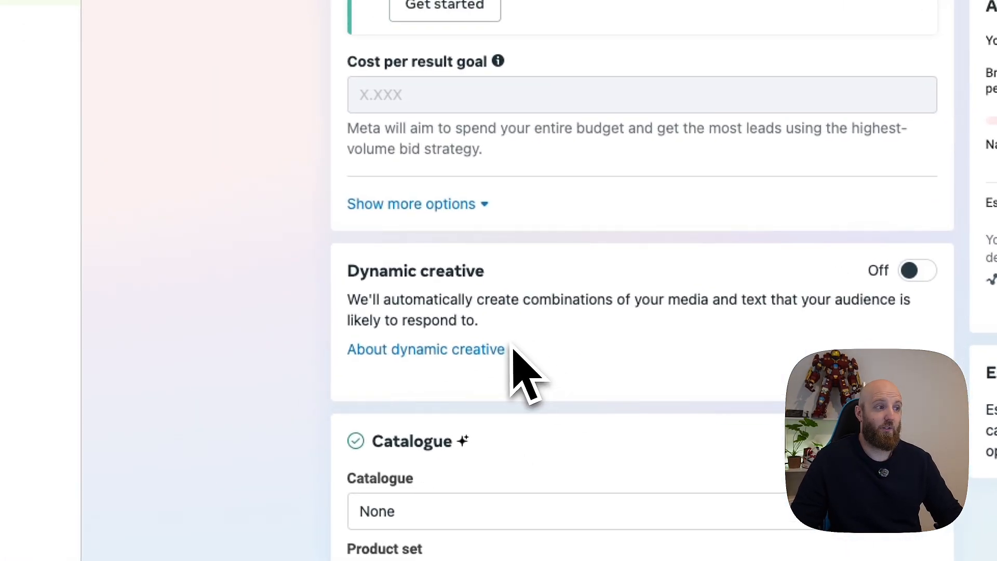
scroll(490, 359, "down", 6)
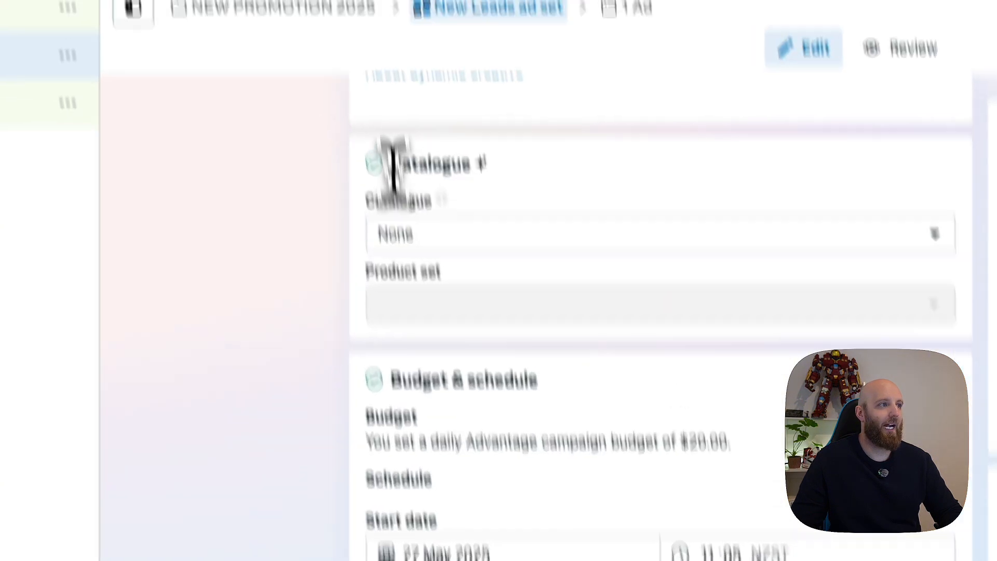
double_click(384, 42)
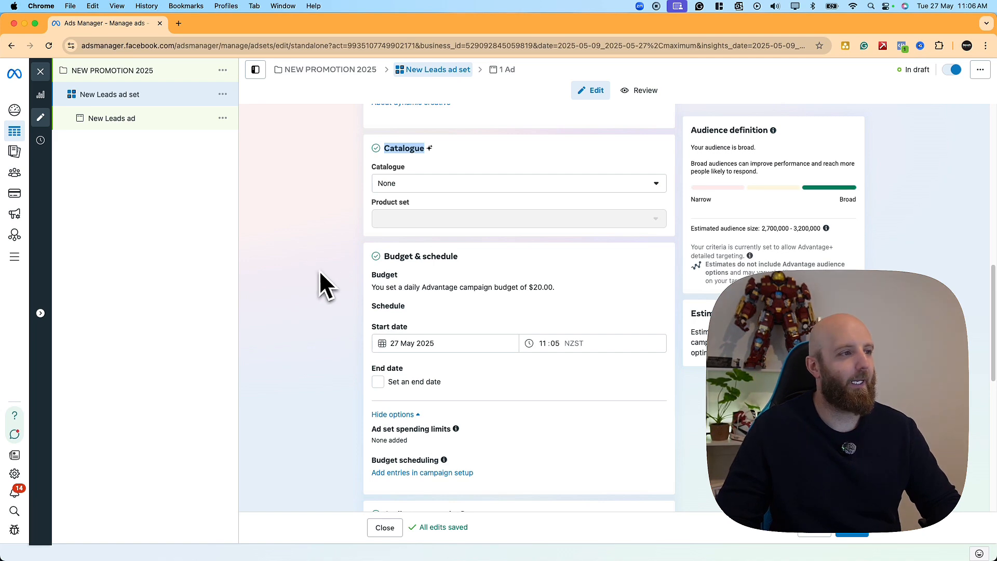
scroll(318, 273, "down", 3)
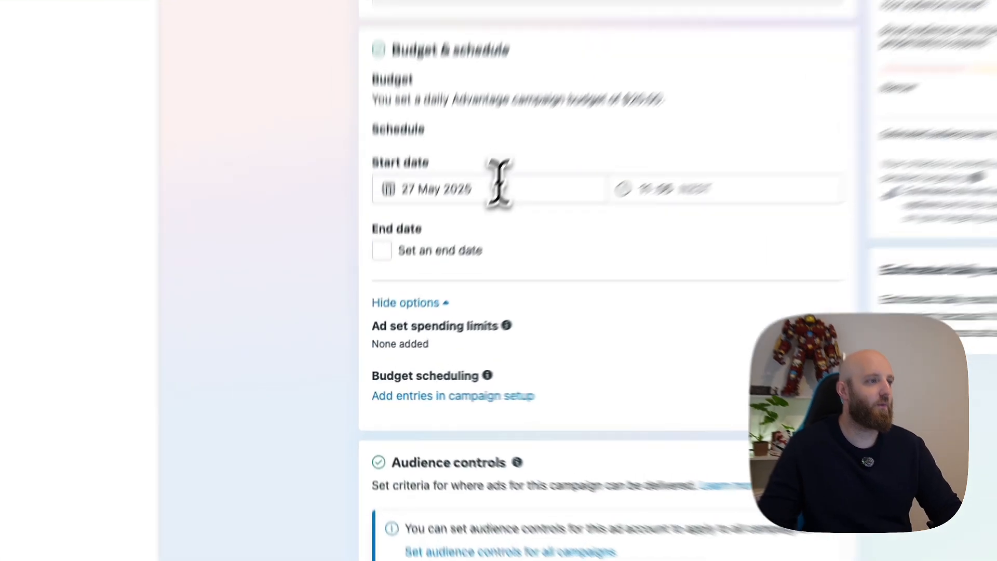
- Check the ad set's start date and the calendar for setting an end date, leaving the schedule without an end date
left_click(498, 187)
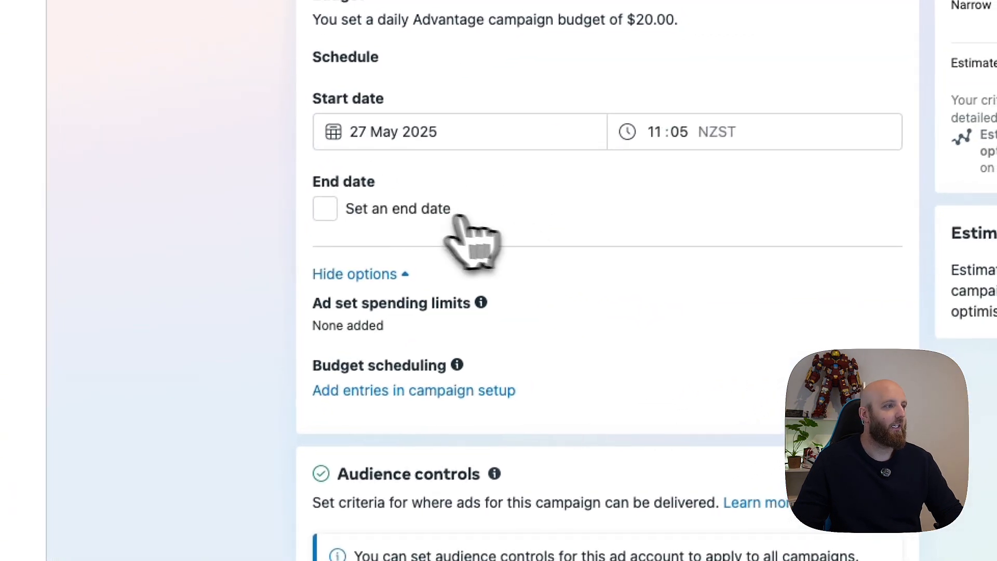
left_click(446, 213)
left_click(425, 254)
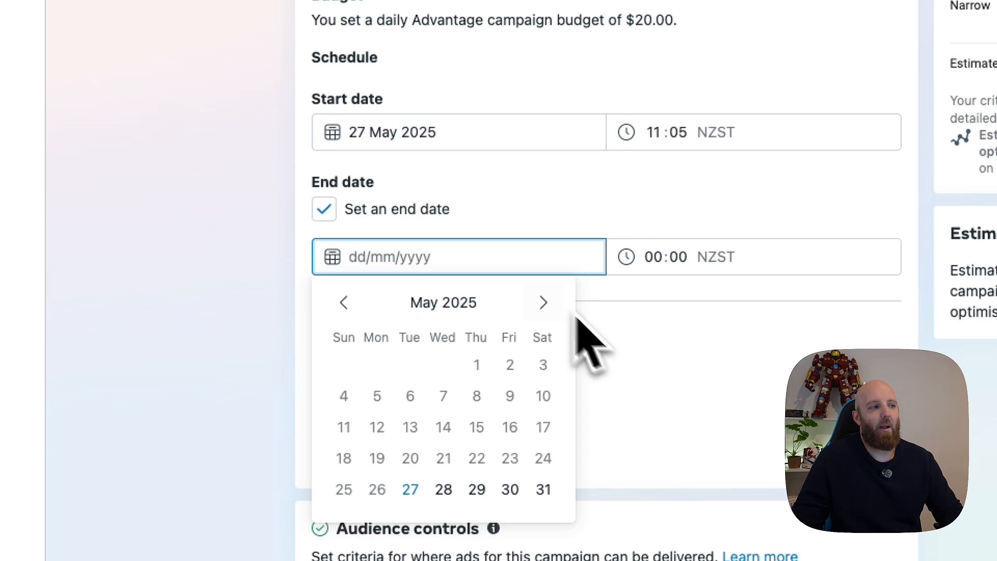
left_click(363, 210)
left_click(325, 209)
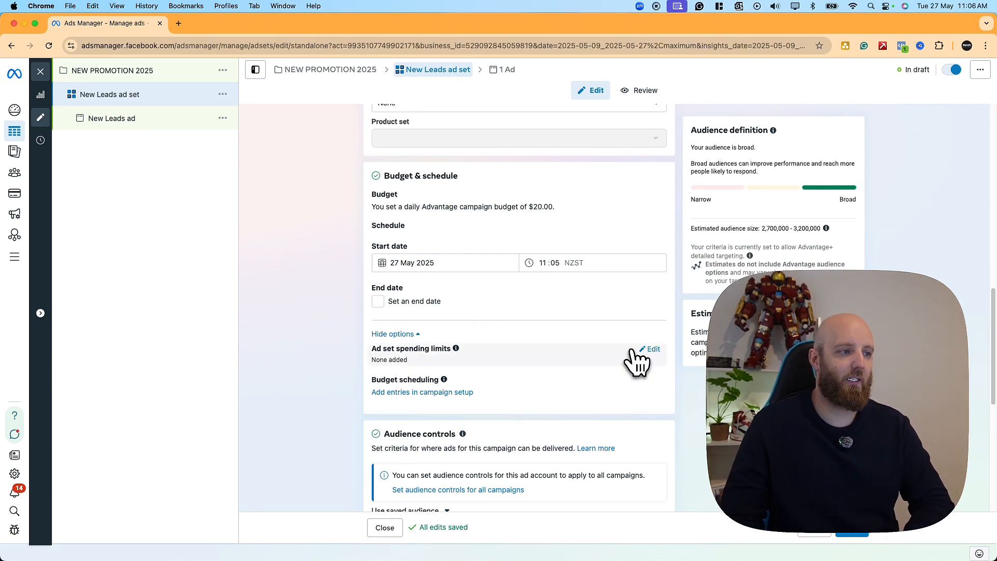
- Edit the ad set's target locations and drop a pin on central Auckland at about (-36.8629, 174.7599)
scroll(638, 362, "down", 4)
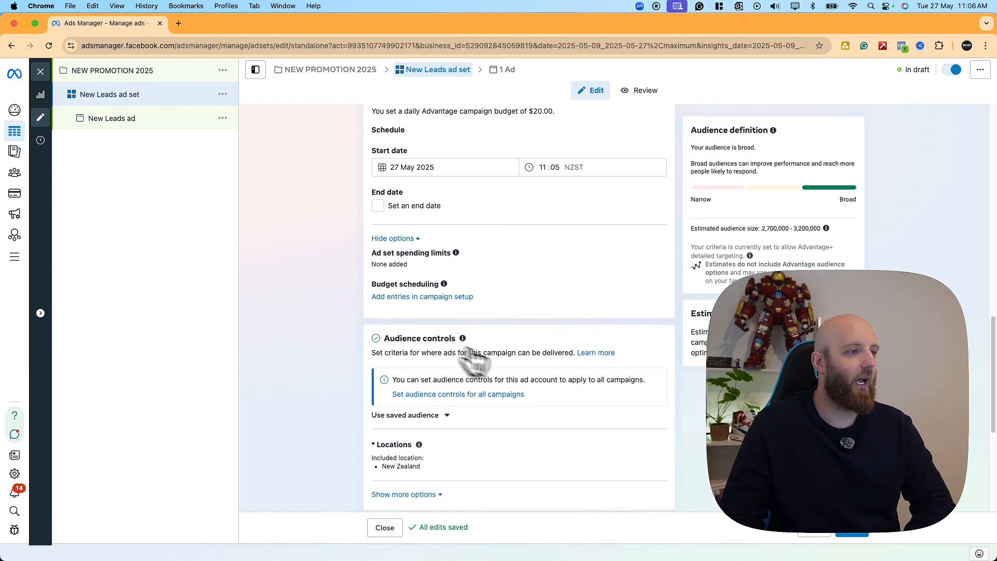
scroll(568, 273, "down", 7)
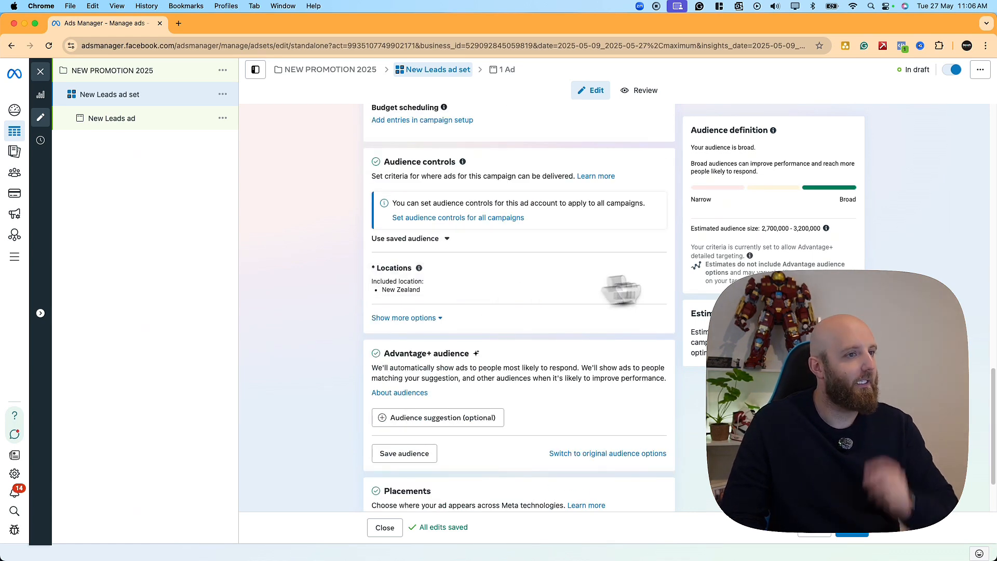
left_click(655, 267)
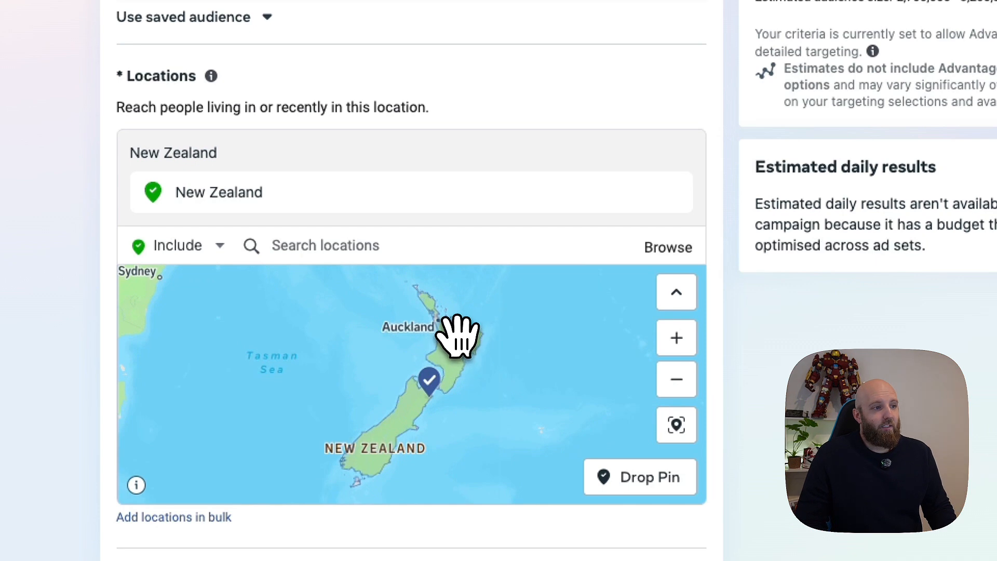
scroll(456, 335, "up", 6)
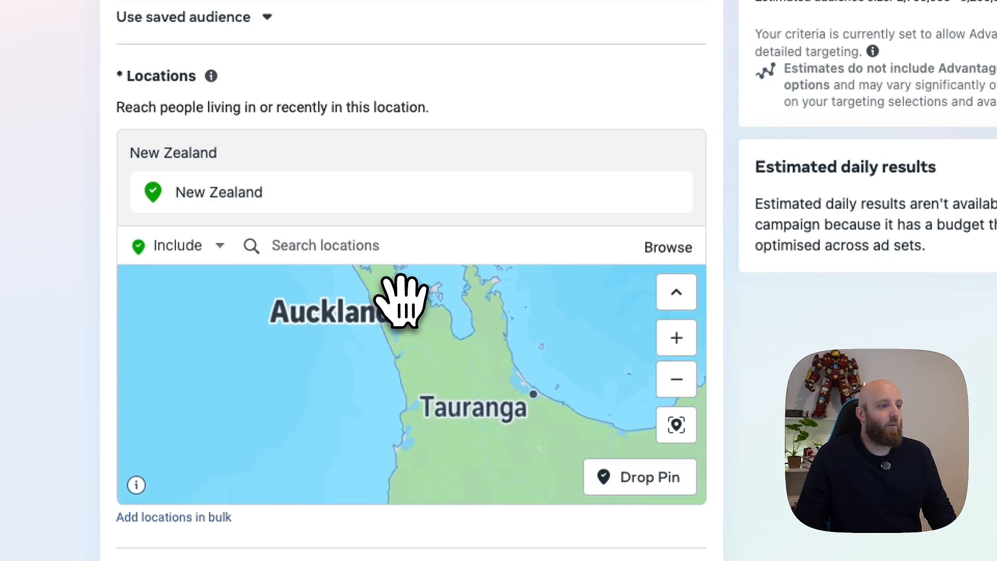
scroll(402, 301, "up", 3)
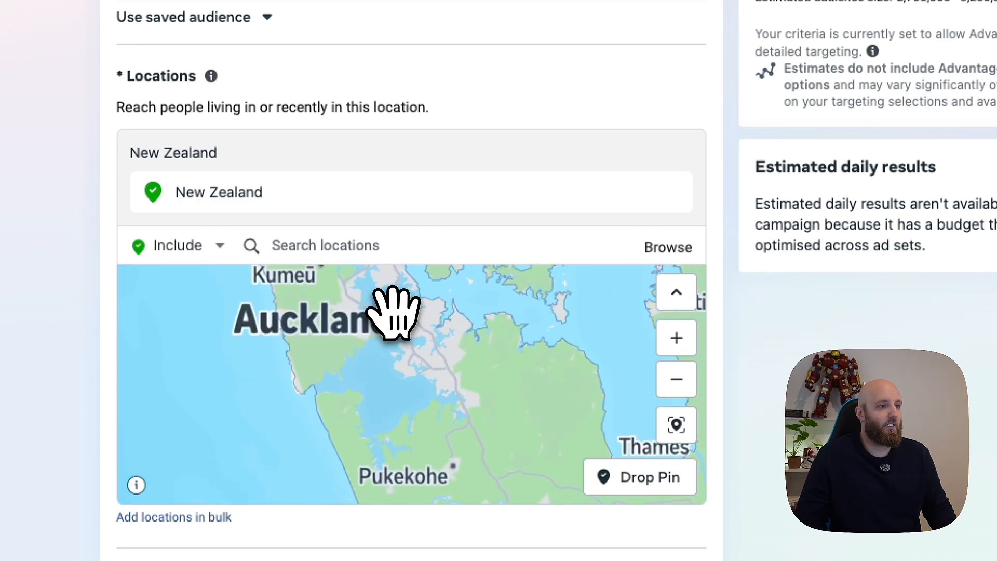
scroll(395, 312, "up", 4)
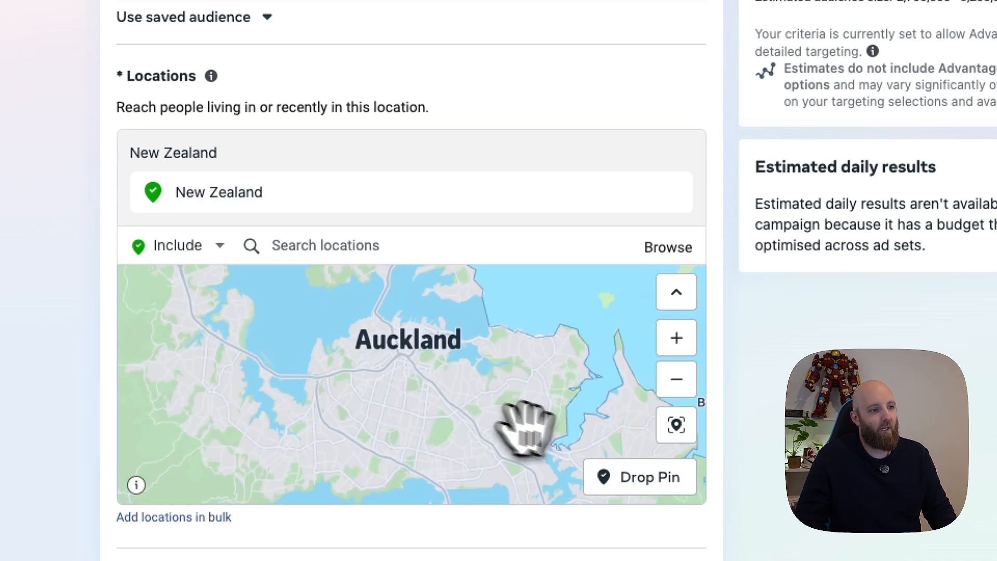
left_click(644, 476)
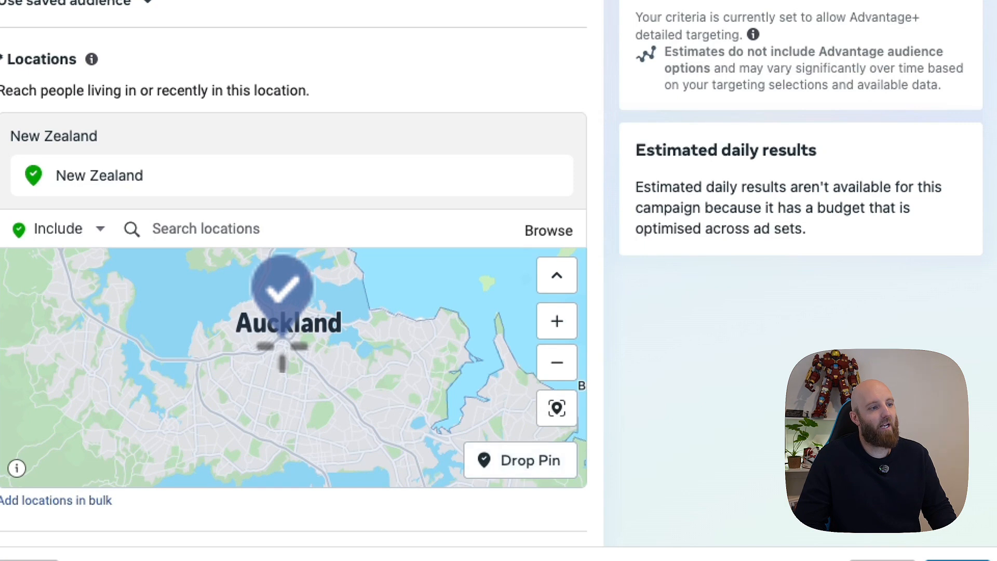
left_click(282, 347)
- Set the radius around the Auckland pin to 5 km and check the estimated audience size
left_click(273, 177)
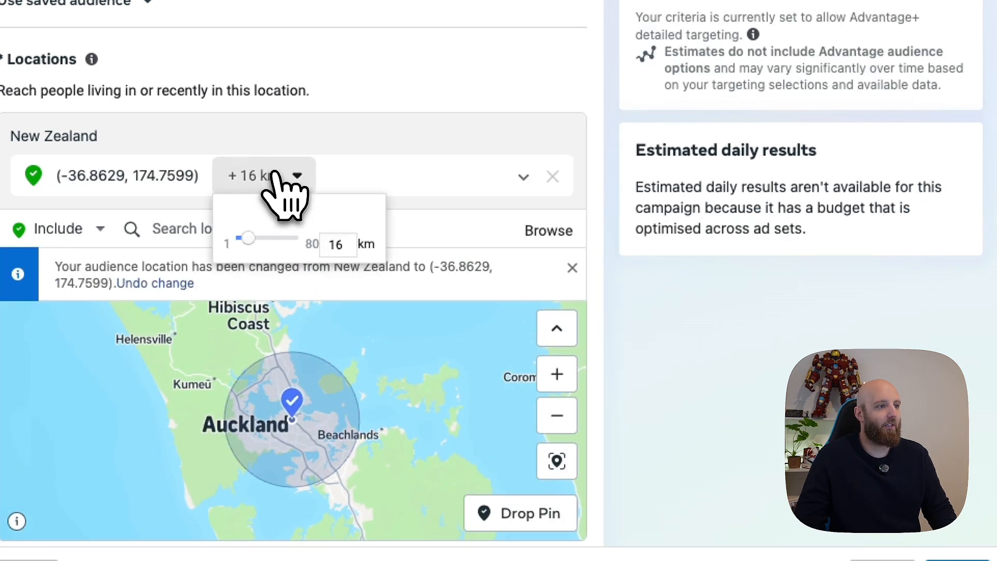
double_click(336, 245)
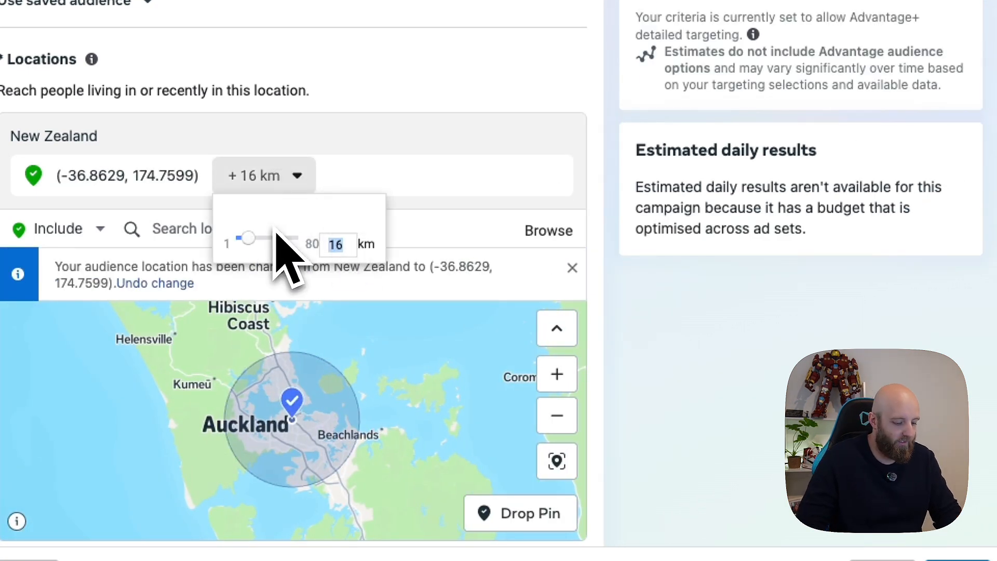
type("5")
key("Return")
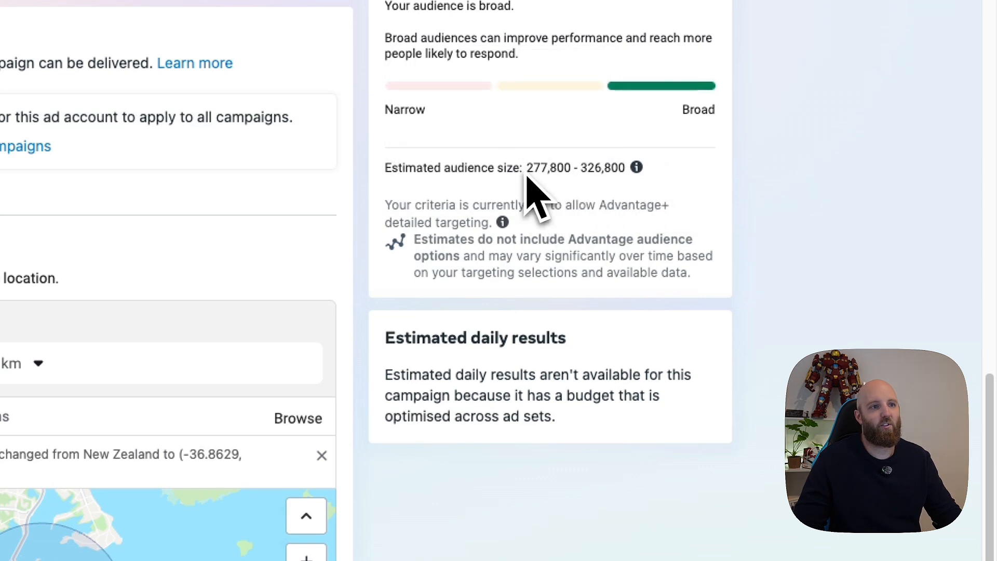
left_click_drag(526, 169, 630, 167)
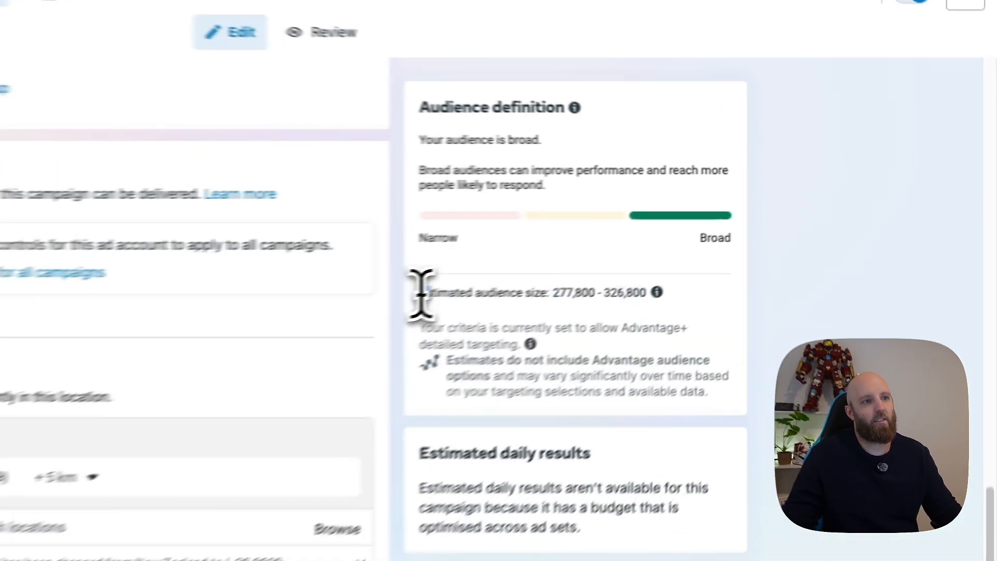
left_click_drag(690, 229, 848, 241)
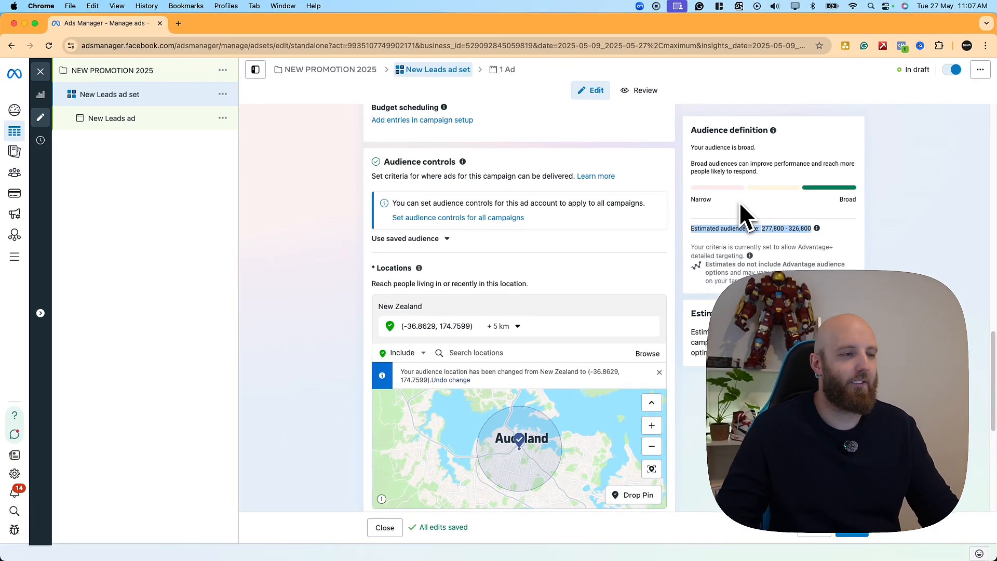
- Open the optional audience suggestion settings in the ad set's Advantage+ audience section
scroll(482, 247, "down", 5)
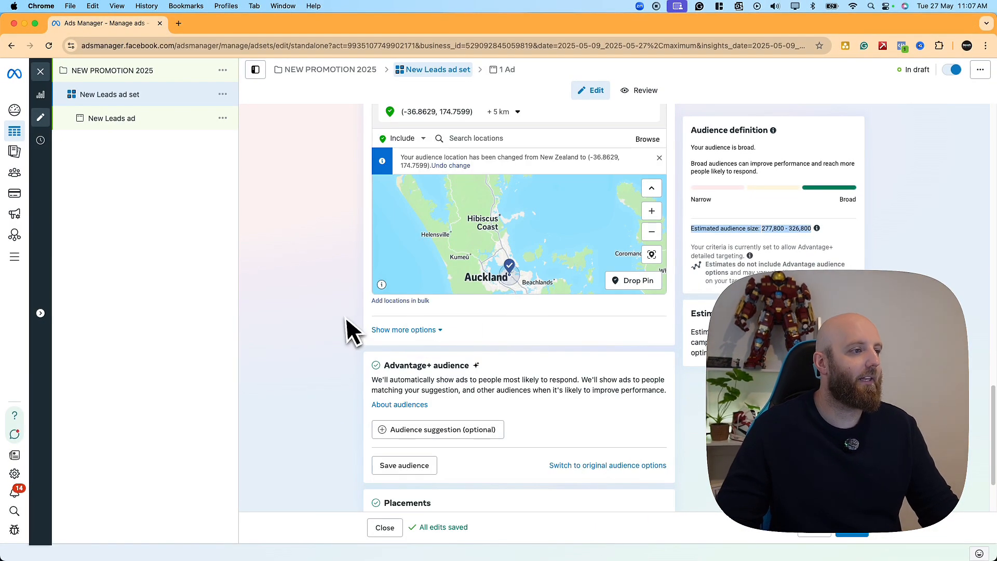
scroll(327, 324, "down", 3)
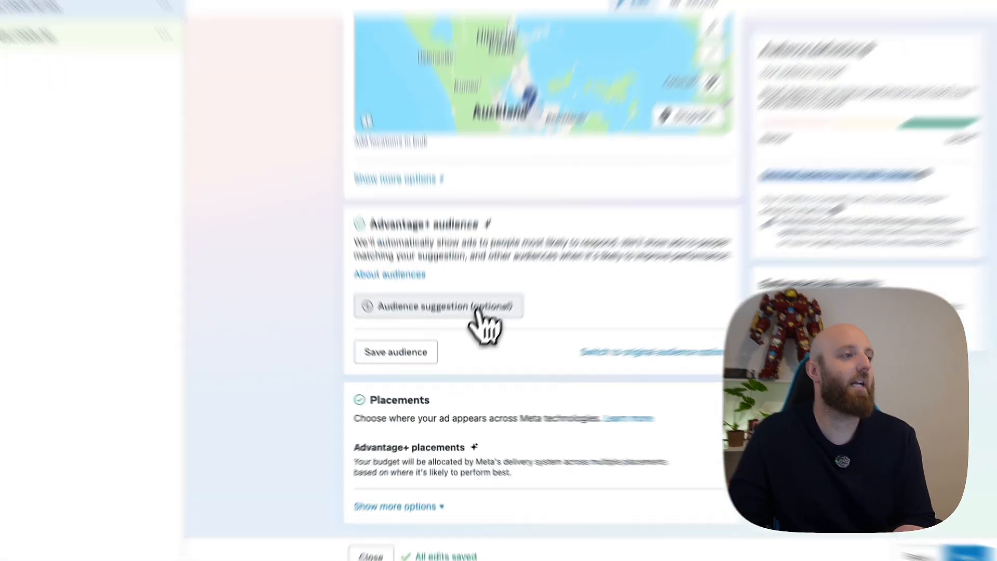
left_click(469, 332)
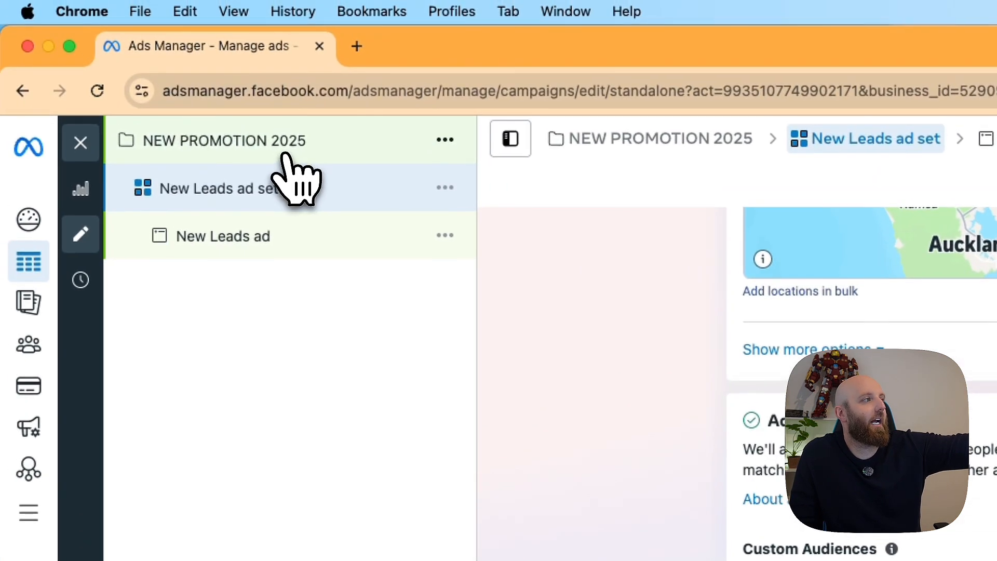
- Review the NEW PROMOTION 2025 campaign's Advantage campaign budget settings and return to the New Leads ad set
left_click(284, 151)
scroll(604, 426, "down", 5)
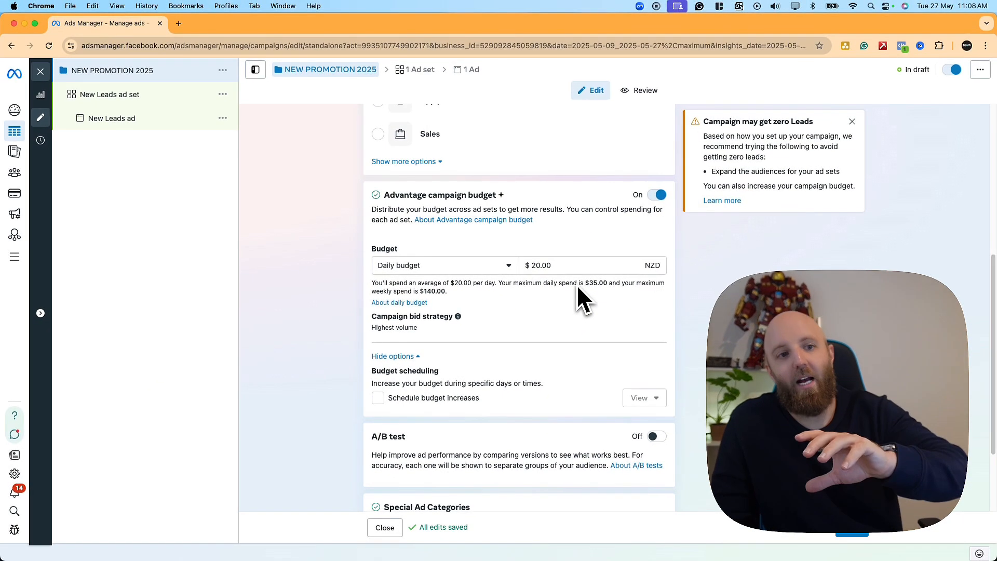
left_click(96, 98)
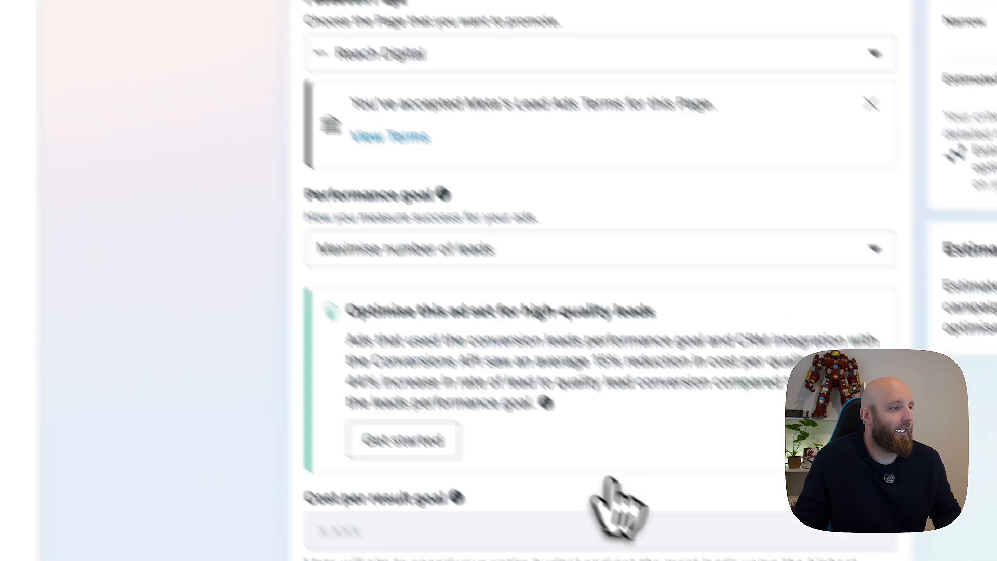
- Expand the extra audience control options and set the gender in the Advantage+ audience suggestion to Women
scroll(618, 508, "down", 20)
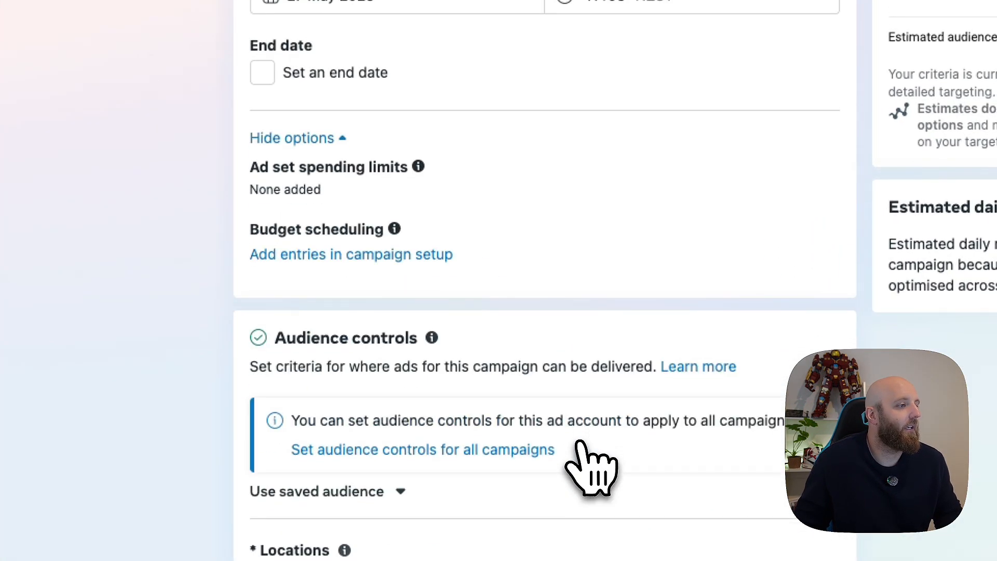
scroll(426, 272, "down", 3)
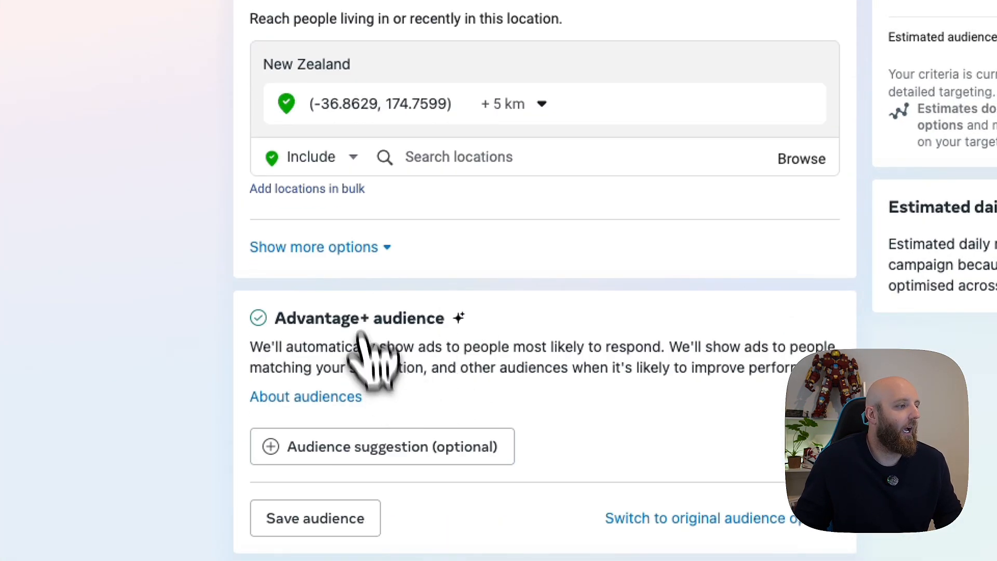
left_click(366, 247)
scroll(563, 343, "down", 6)
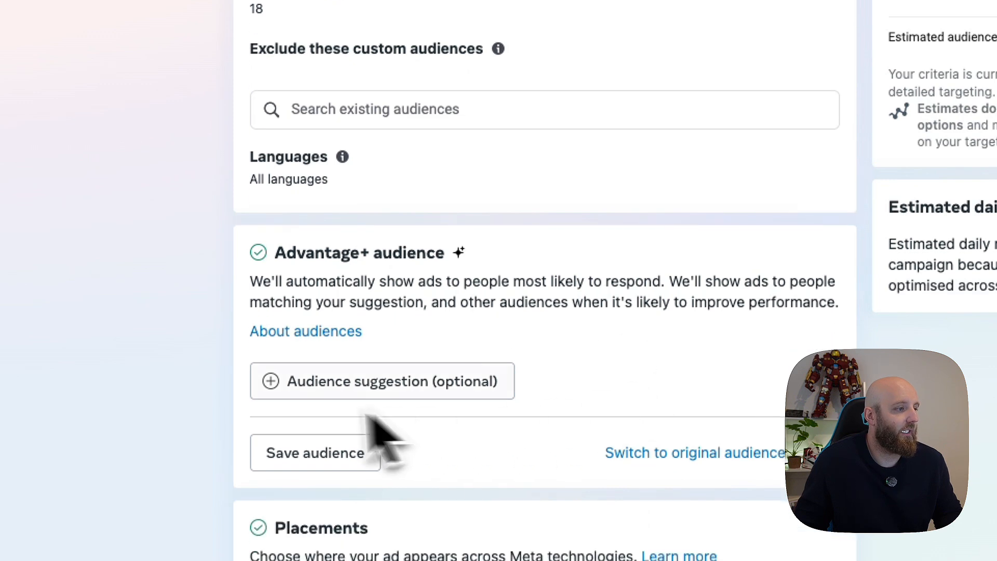
left_click(389, 385)
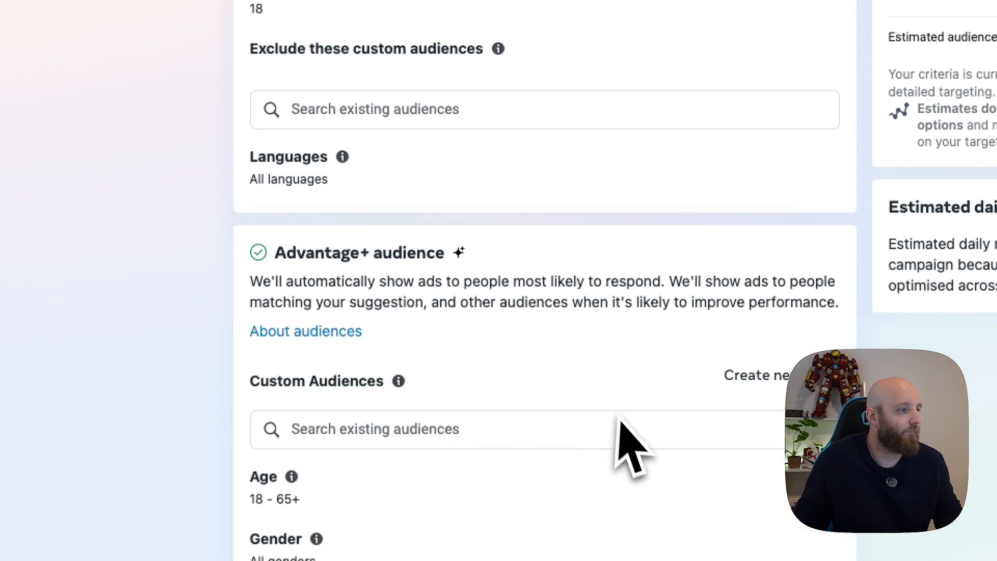
scroll(617, 431, "down", 7)
left_click(795, 164)
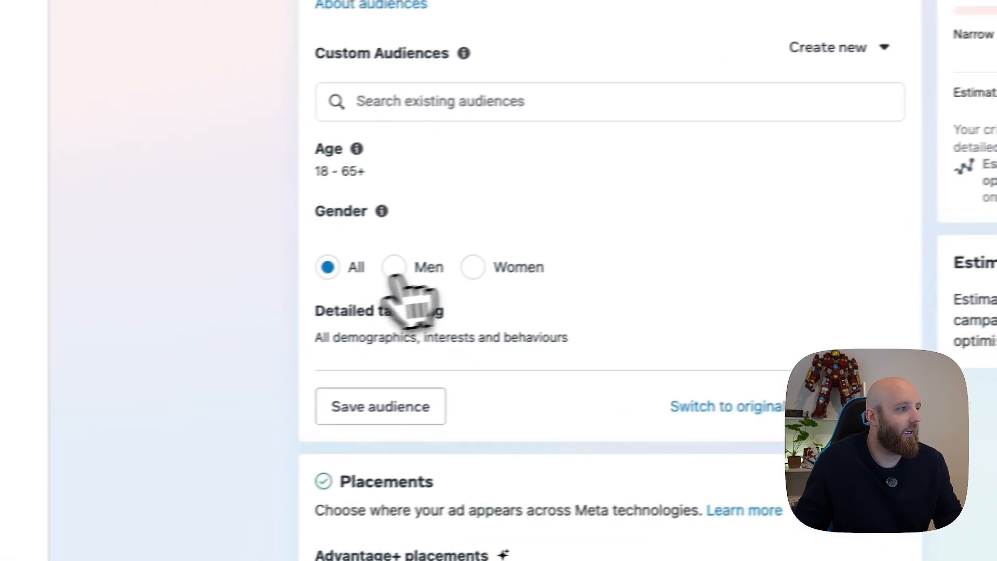
left_click(519, 268)
- Rename the ad set as Female - 6km
scroll(441, 390, "up", 1)
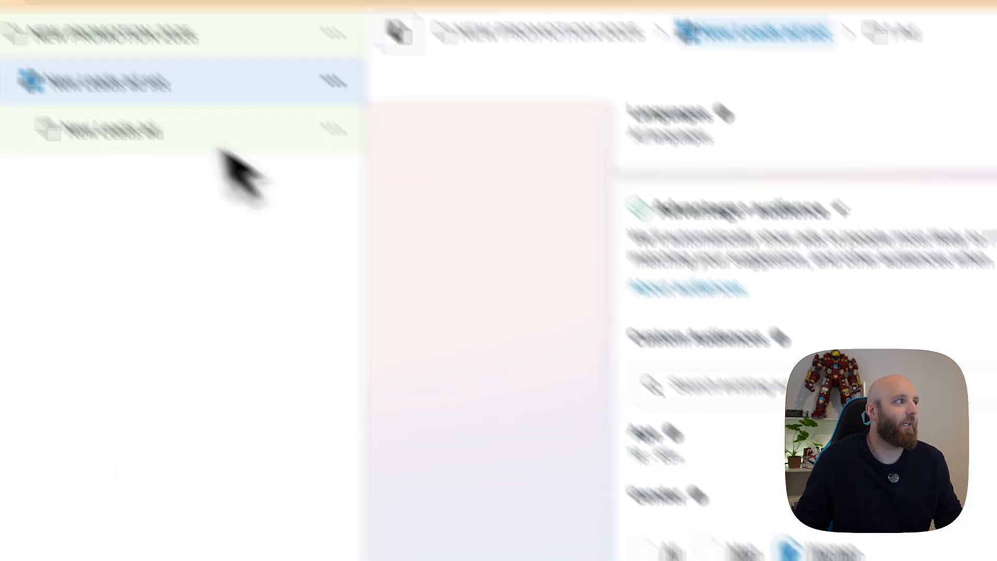
scroll(649, 403, "up", 20)
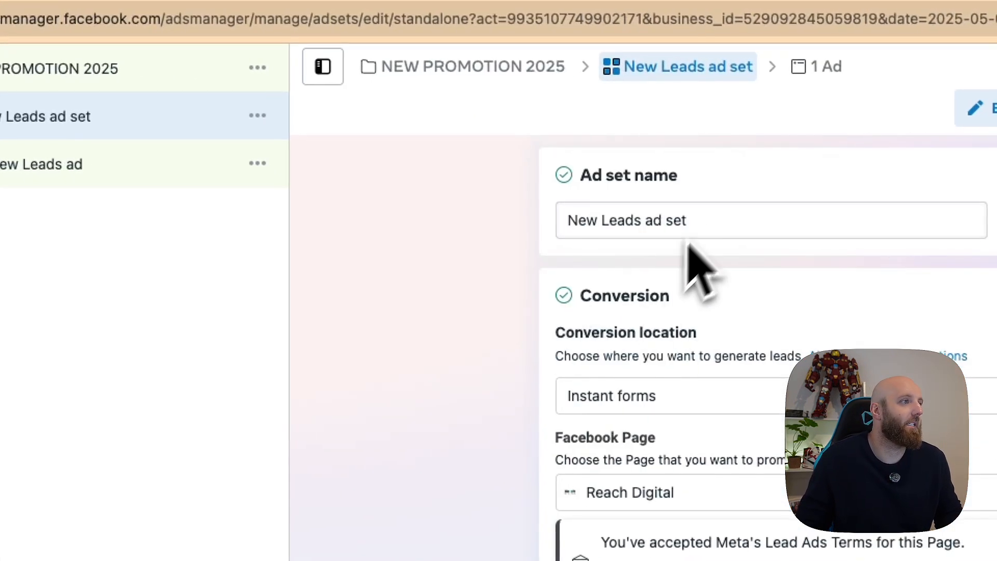
left_click_drag(698, 223, 384, 184)
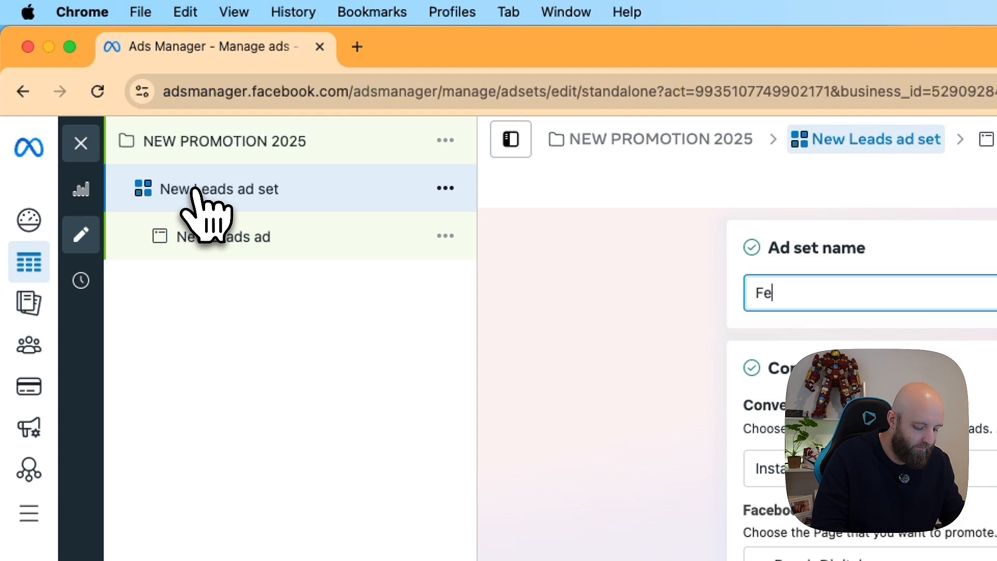
key("BackSpace")
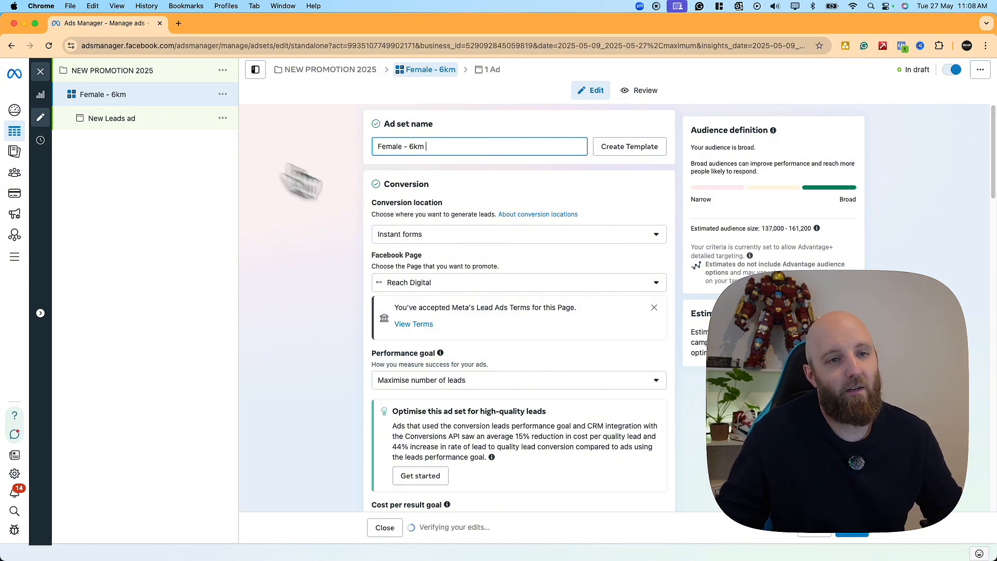
- Edit the ad set's placements and choose Manual placements
scroll(423, 289, "down", 10)
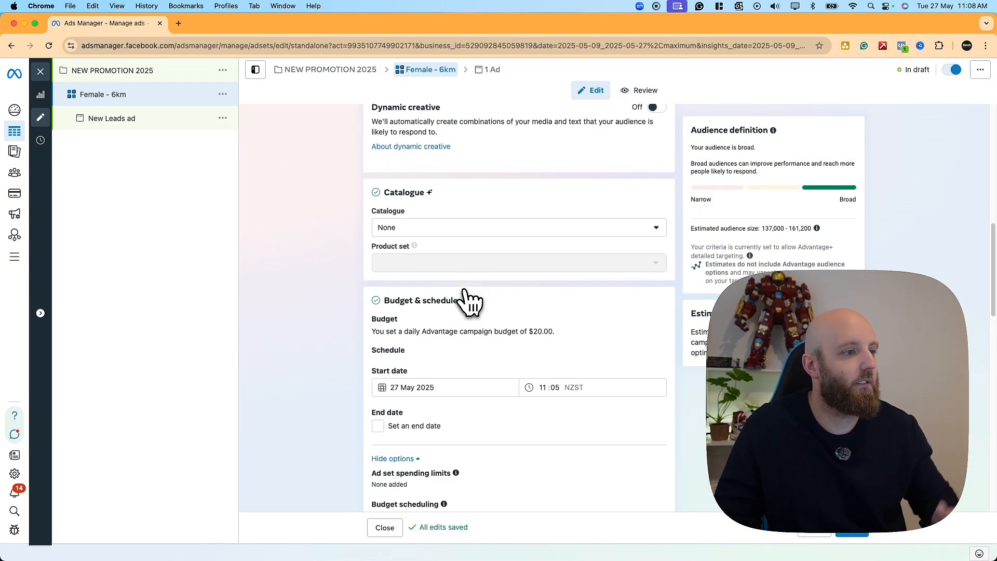
scroll(466, 294, "down", 3)
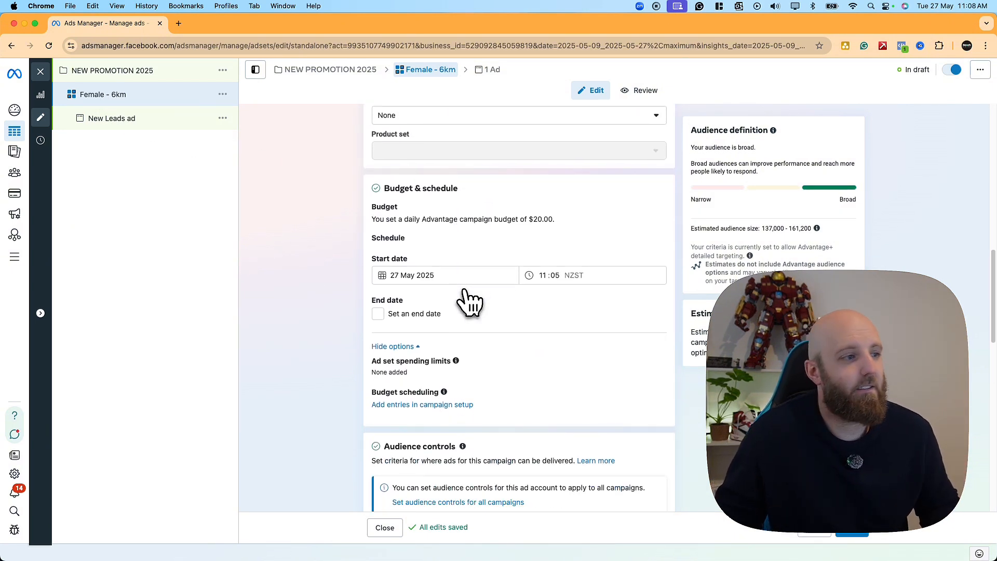
scroll(469, 303, "down", 15)
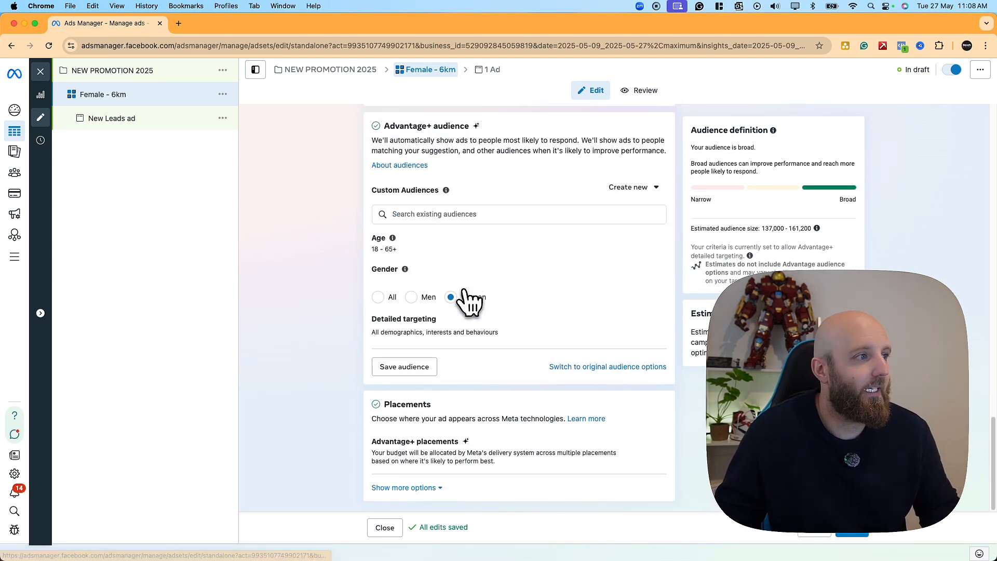
scroll(426, 301, "up", 1)
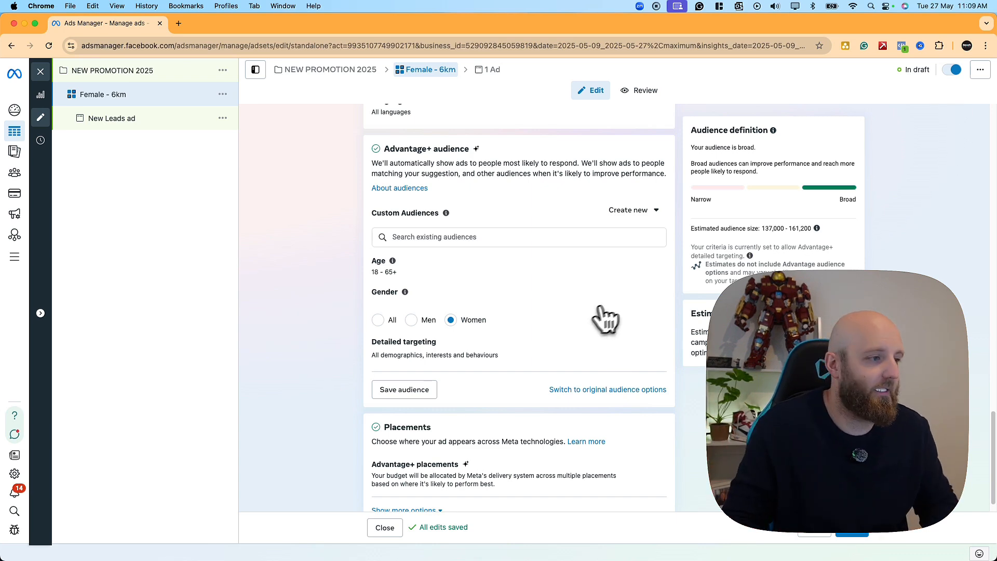
scroll(527, 320, "down", 1)
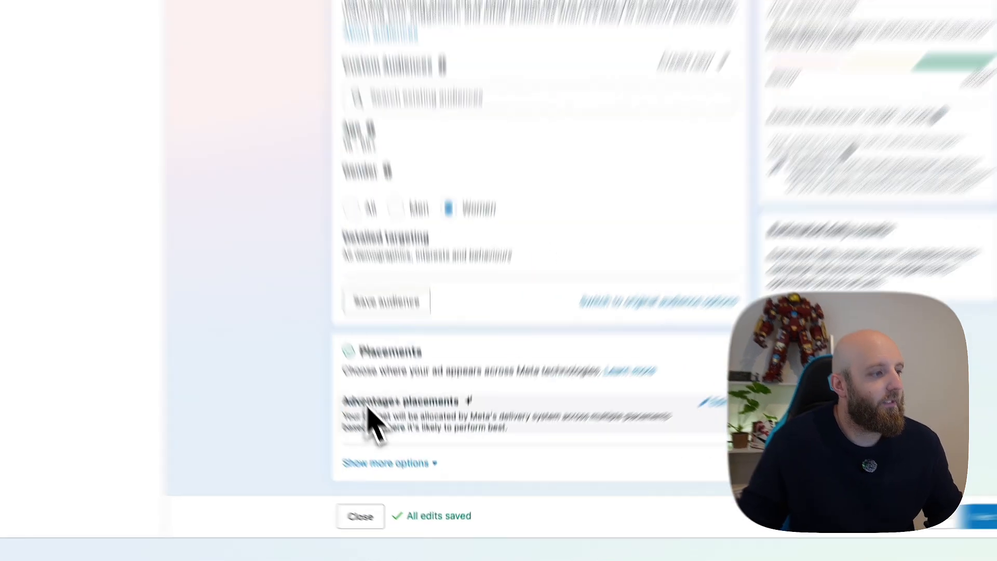
left_click_drag(390, 441, 444, 445)
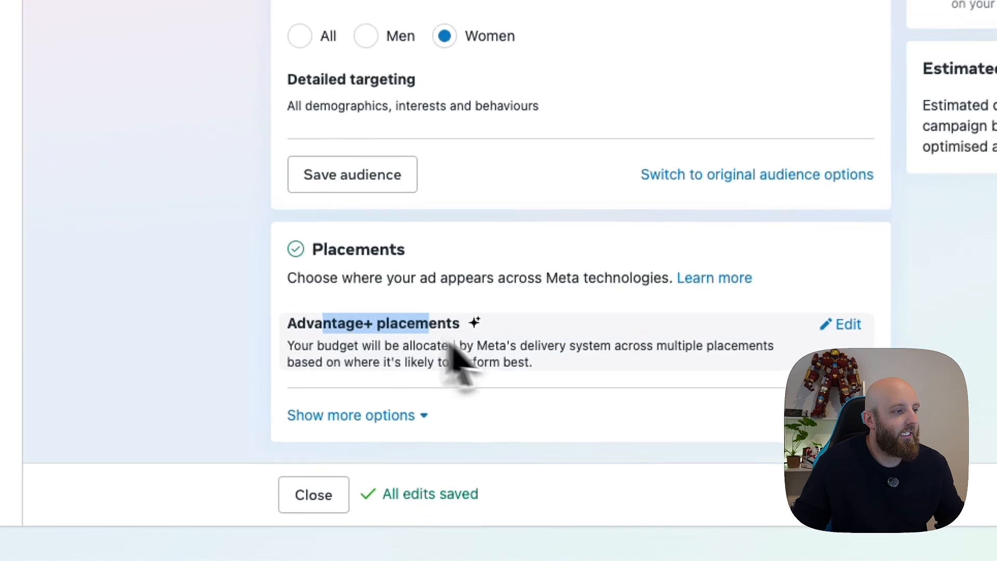
left_click(518, 460)
left_click(828, 325)
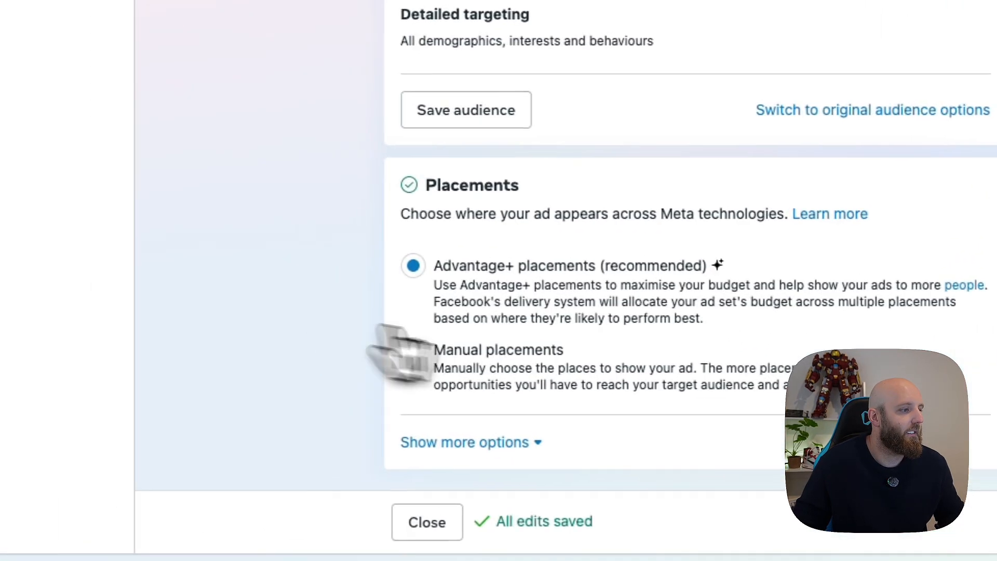
left_click(569, 366)
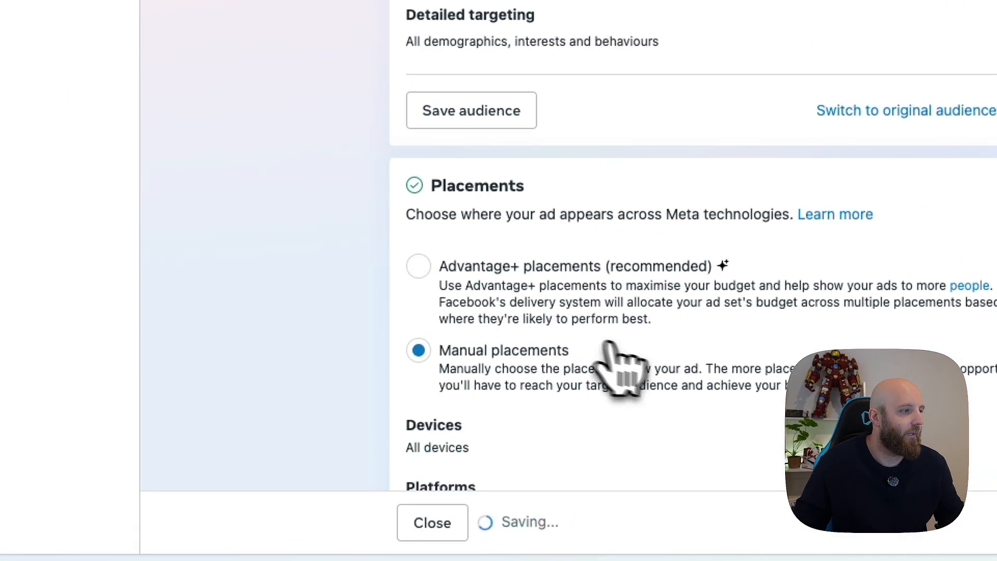
- Look through the manual platform and placement options and switch the ad set back to Advantage+ placements
scroll(519, 379, "down", 8)
scroll(648, 291, "down", 10)
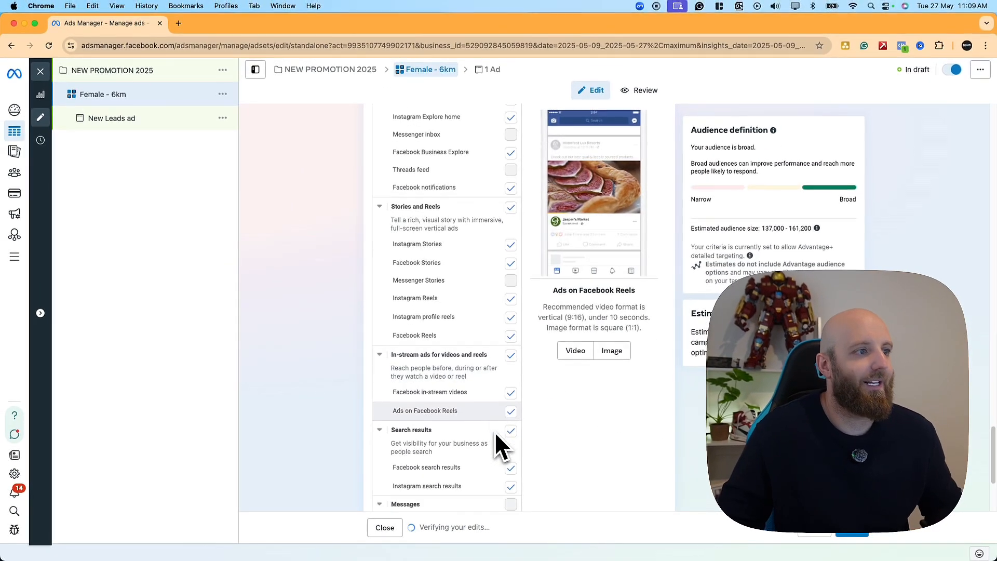
scroll(496, 432, "down", 3)
scroll(493, 429, "up", 3)
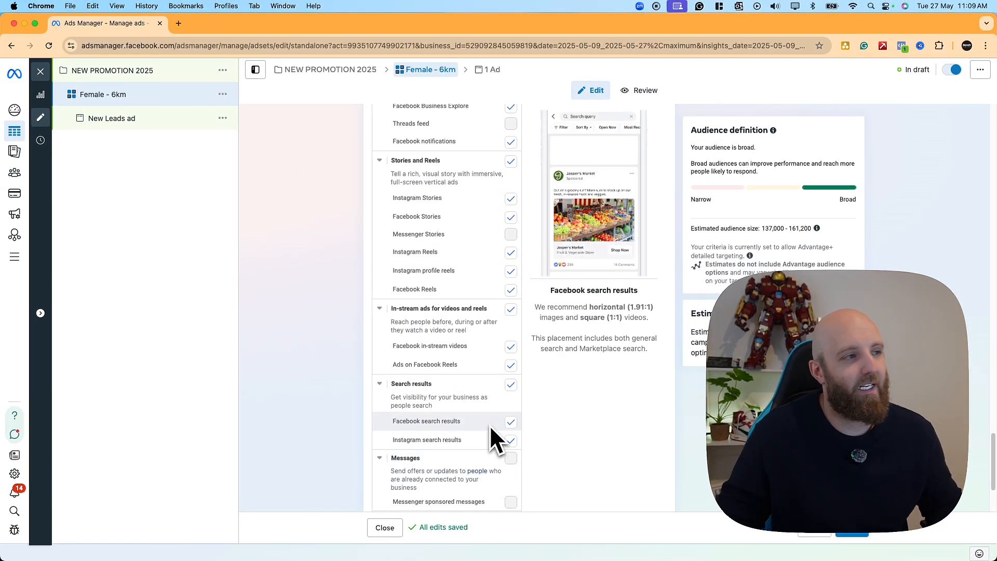
scroll(490, 425, "up", 8)
scroll(474, 409, "up", 3)
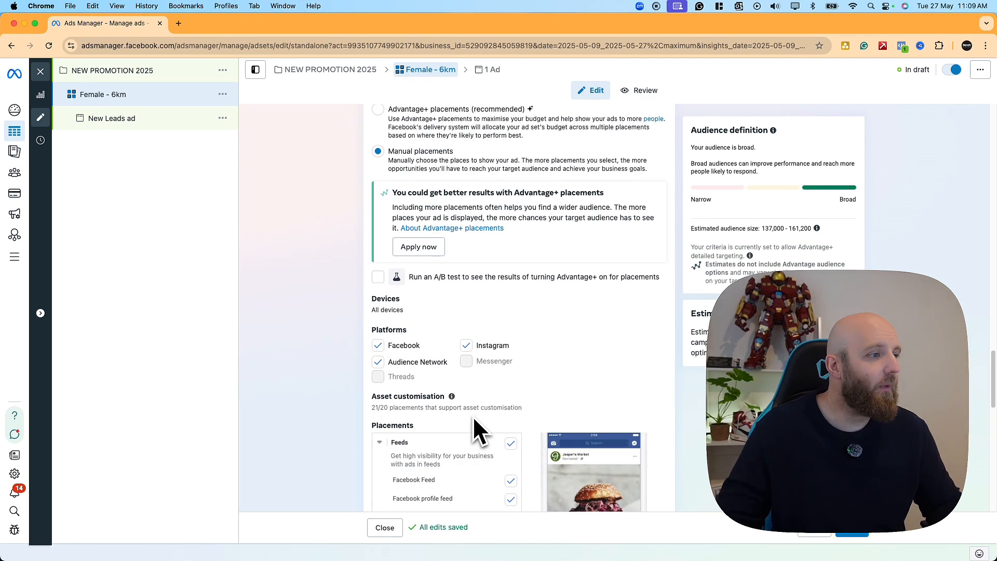
scroll(422, 251, "up", 3)
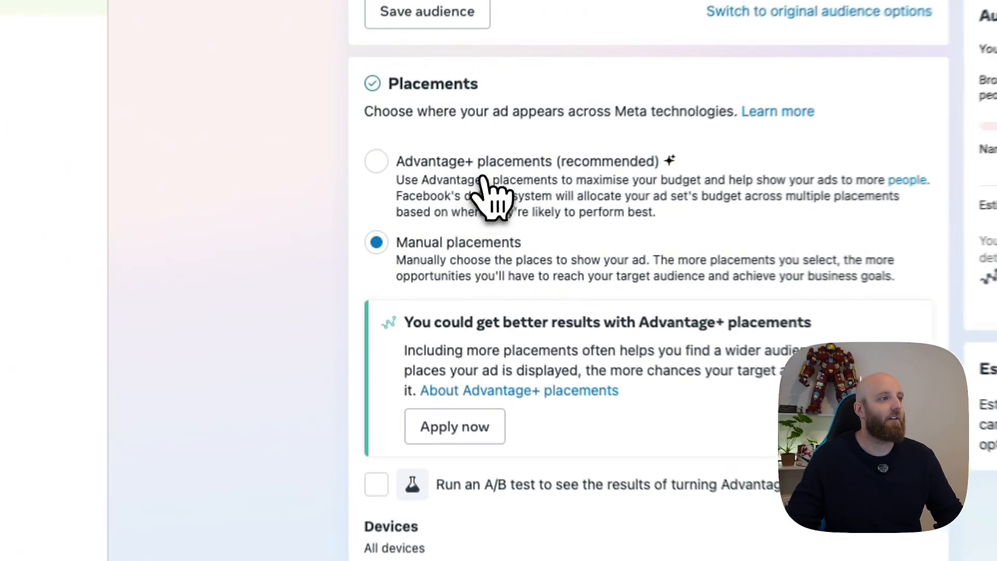
left_click(427, 208)
- Open the age range in the Advantage+ audience section for editing and check the minimum age options
scroll(489, 187, "up", 3)
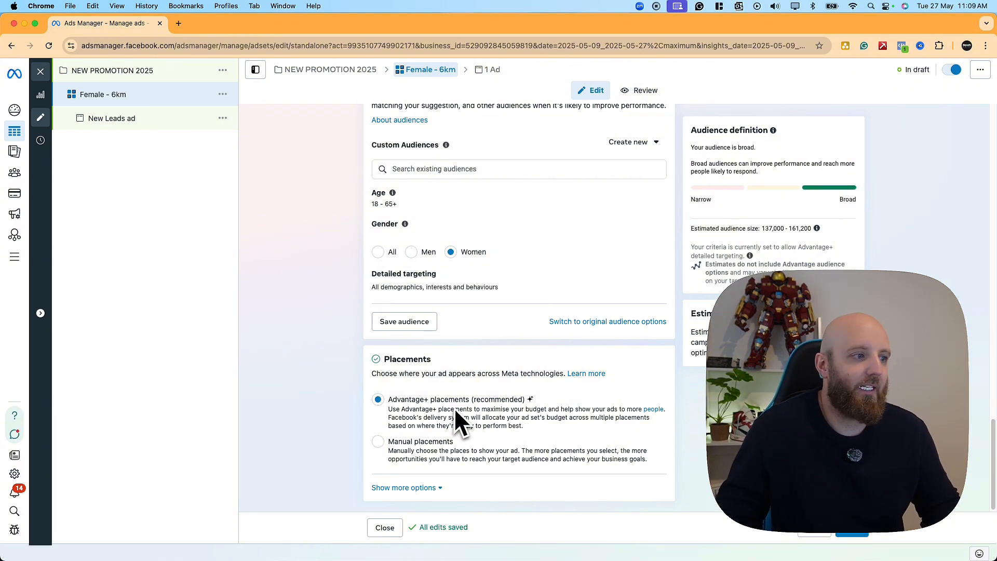
scroll(602, 427, "up", 1)
scroll(601, 427, "up", 1)
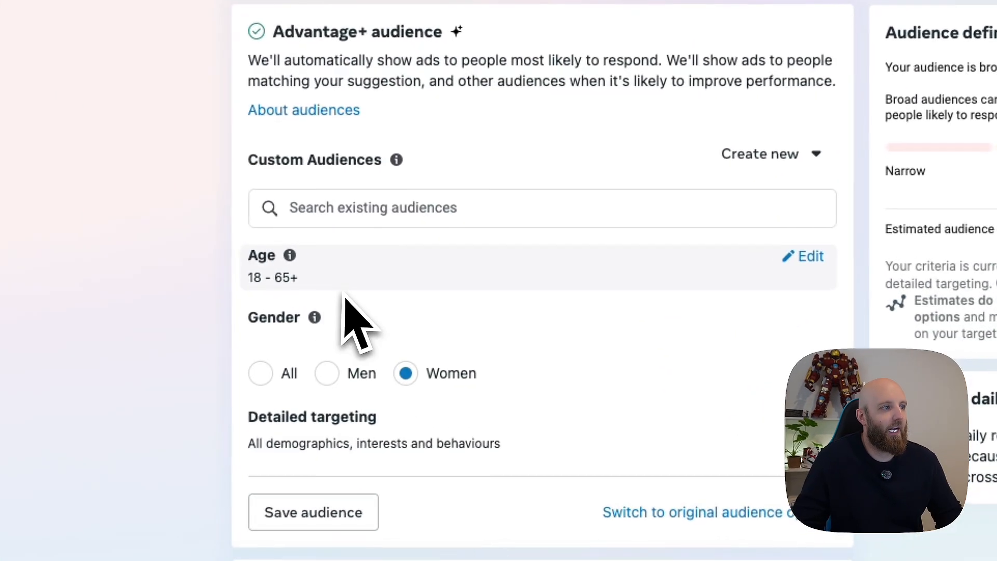
left_click(804, 256)
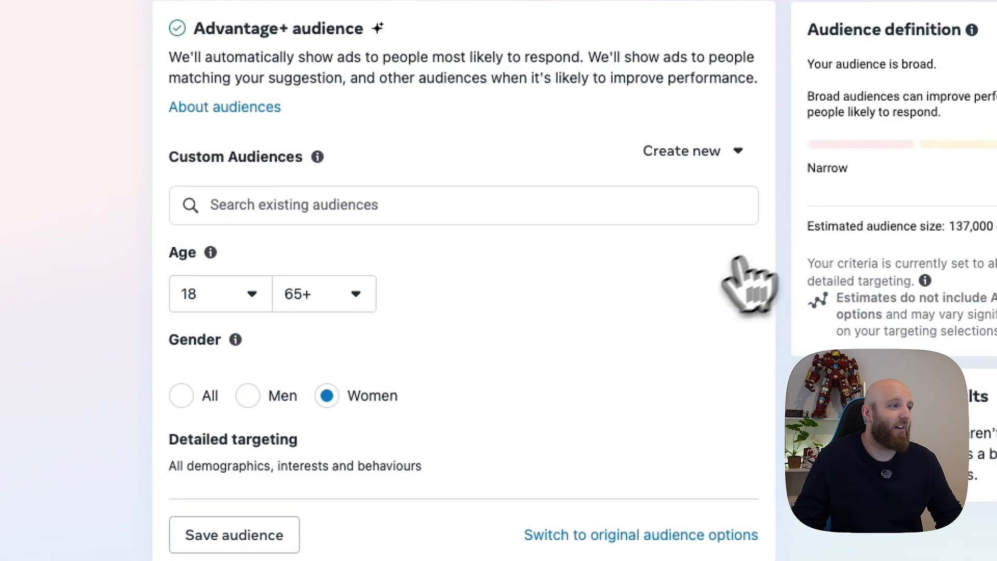
left_click(332, 300)
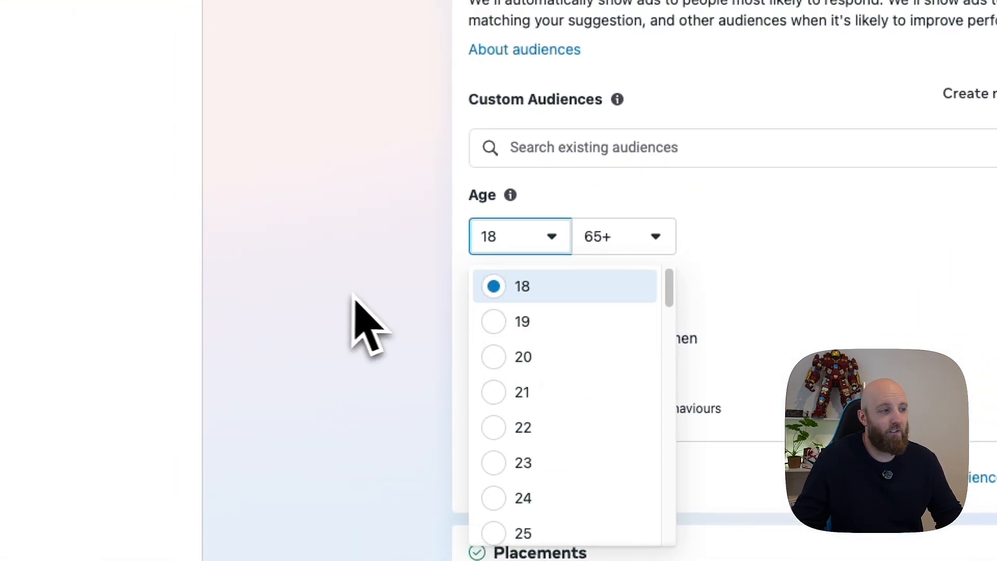
left_click(368, 315)
mouse_move(535, 282)
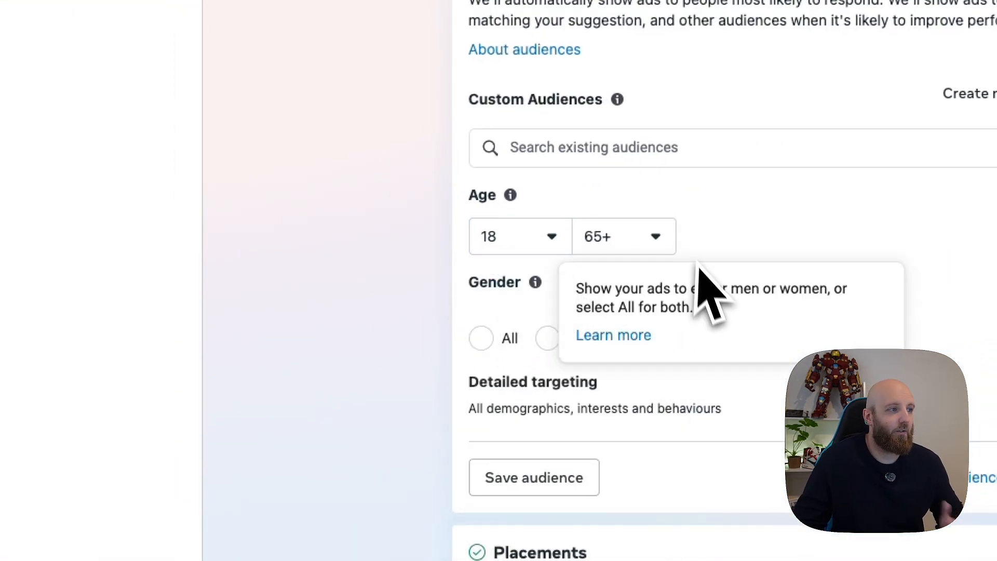
left_click(505, 248)
left_click(505, 248)
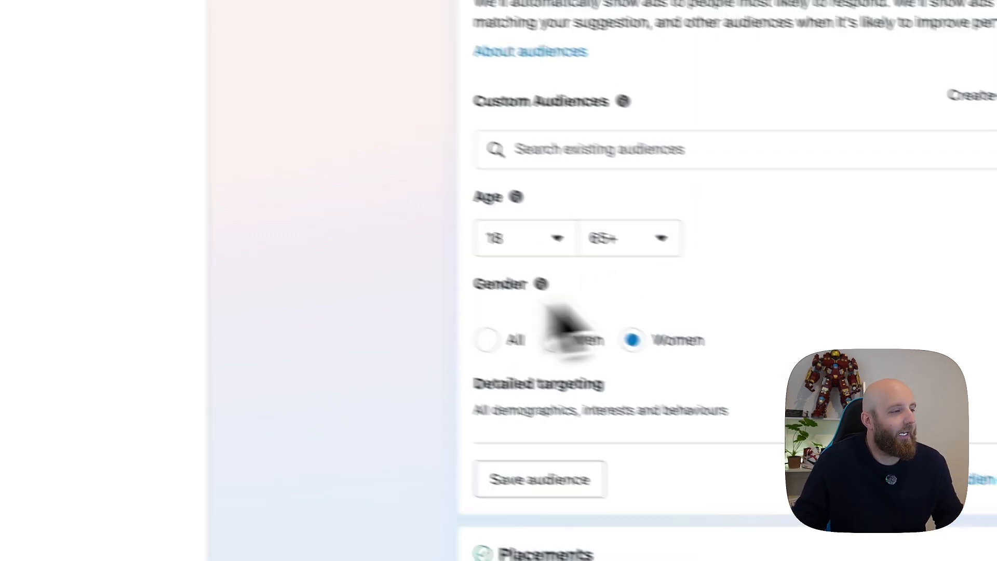
- Proceed from the ad set to its ad and rename the ad as Image ad #1
scroll(601, 379, "up", 15)
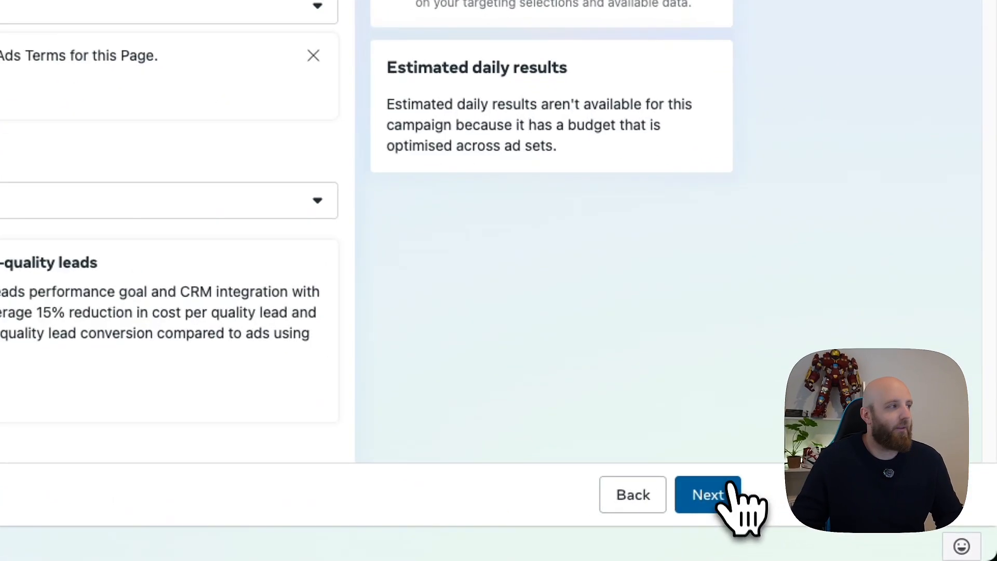
left_click(707, 495)
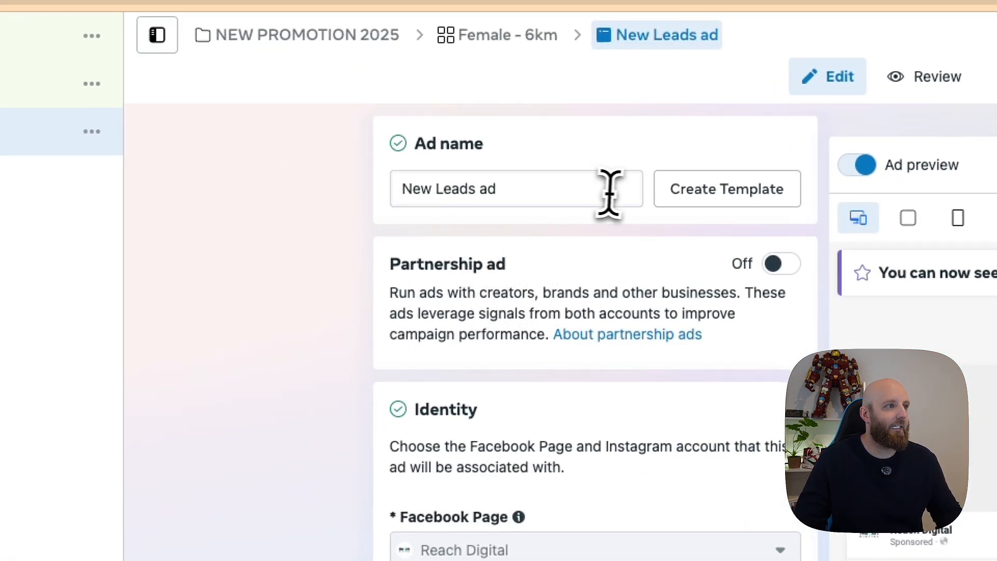
triple_click(569, 192)
type("Im")
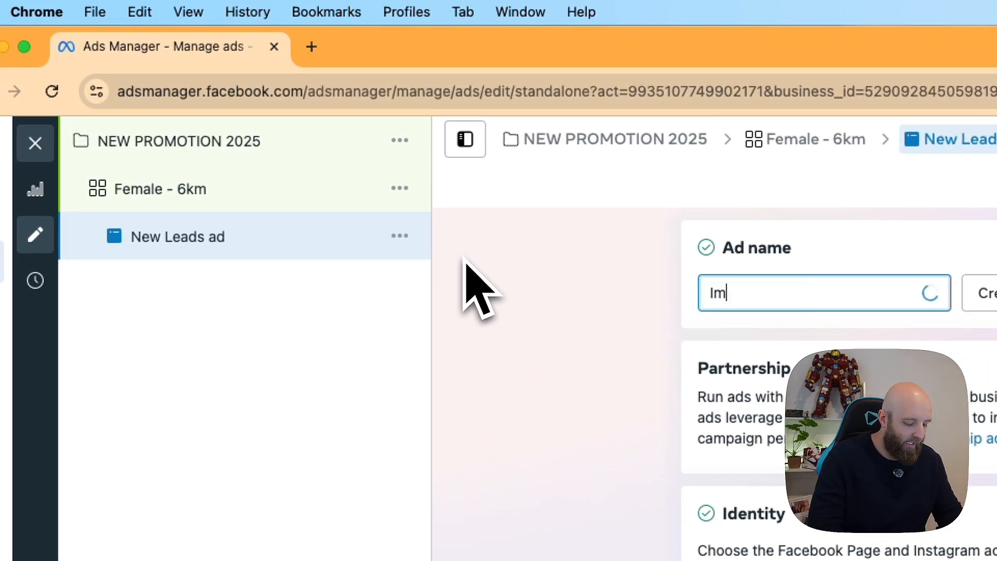
type("age ad #1")
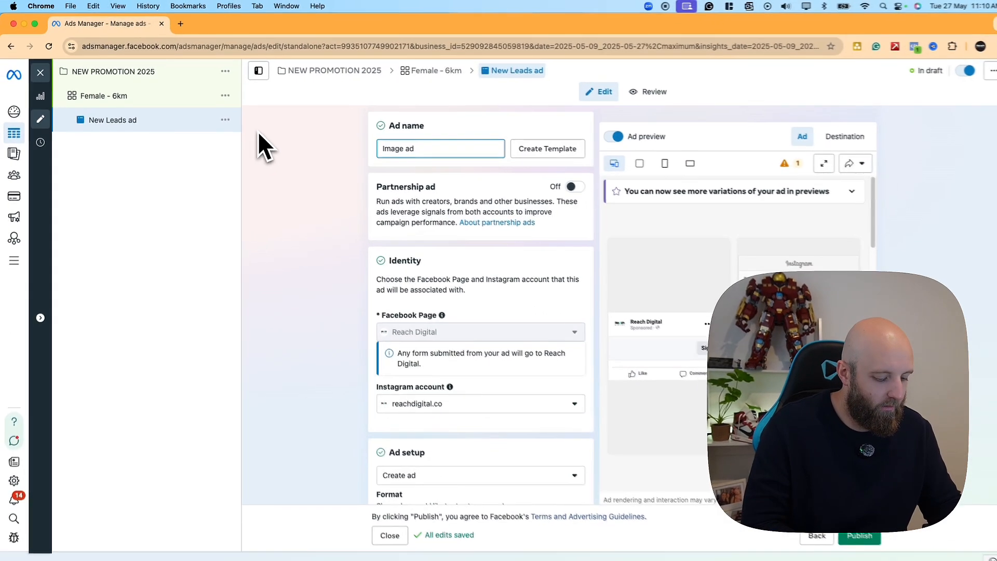
- Keep Create ad as the ad setup with the single image or video format, and turn off multi-advertiser ads
scroll(456, 329, "down", 3)
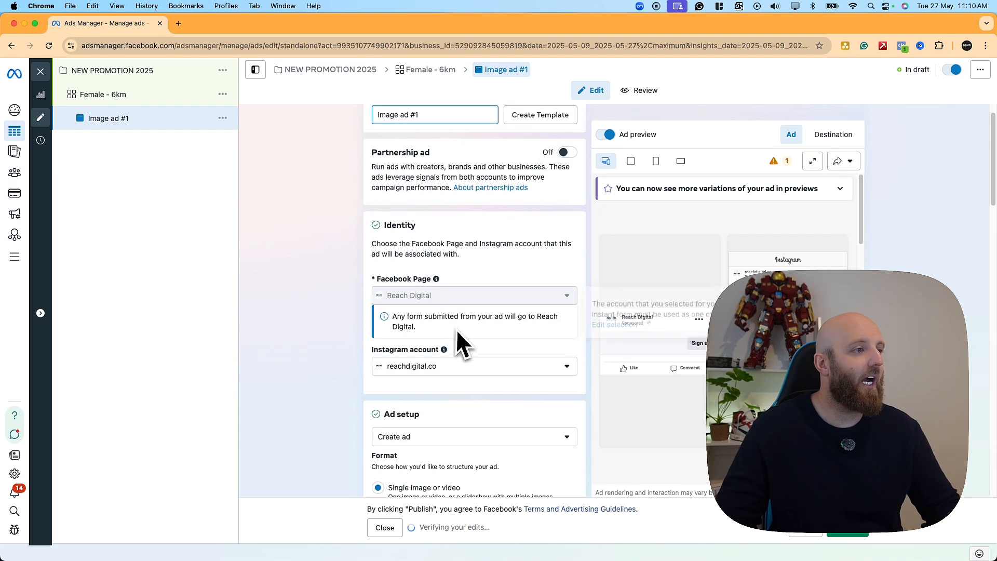
scroll(444, 296, "down", 5)
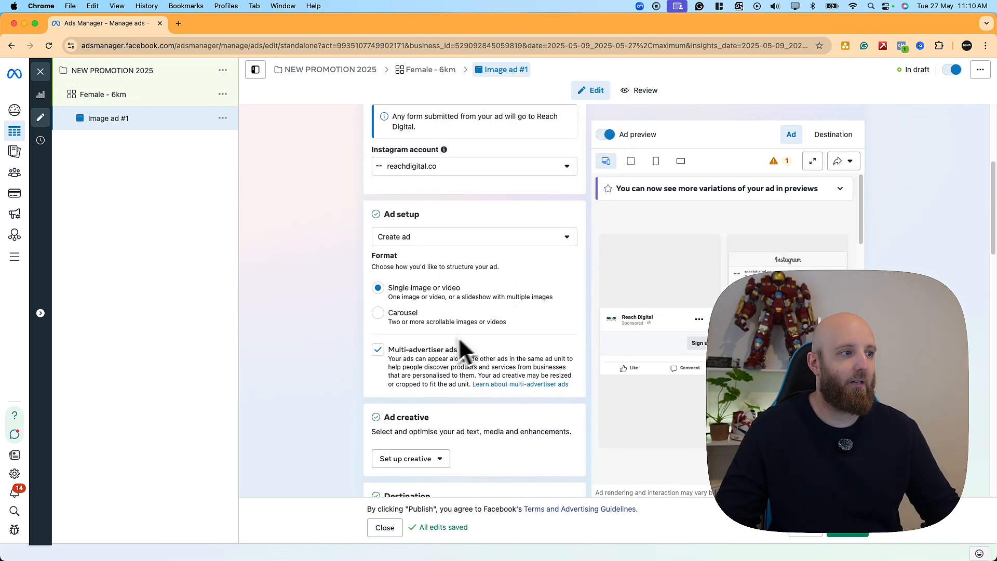
scroll(429, 217, "down", 1)
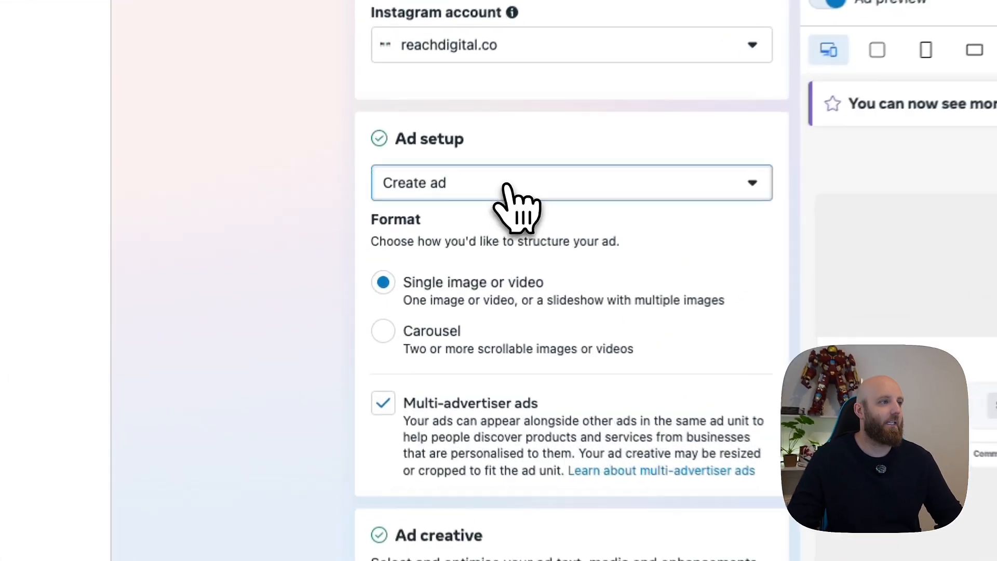
left_click(439, 229)
left_click(434, 254)
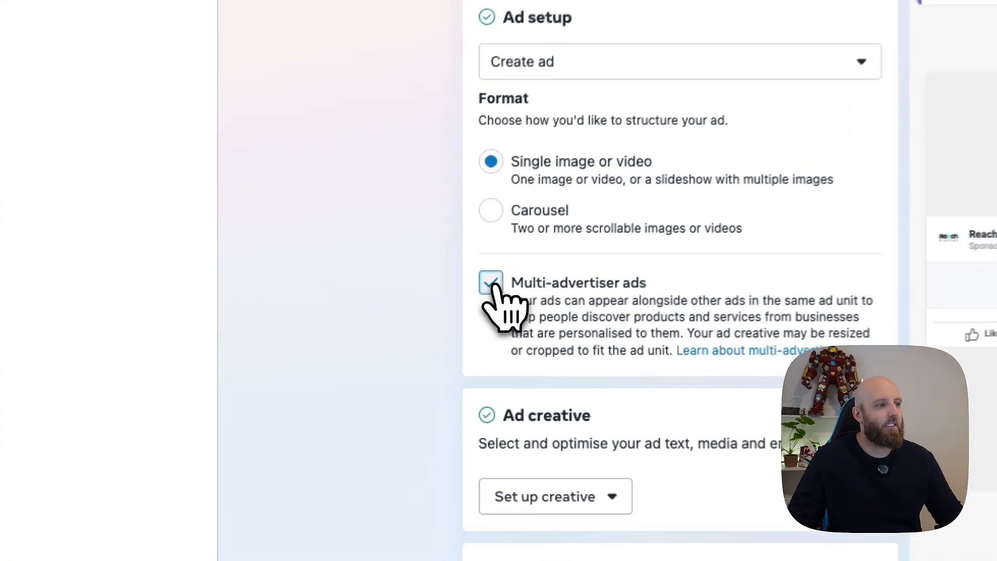
left_click(377, 341)
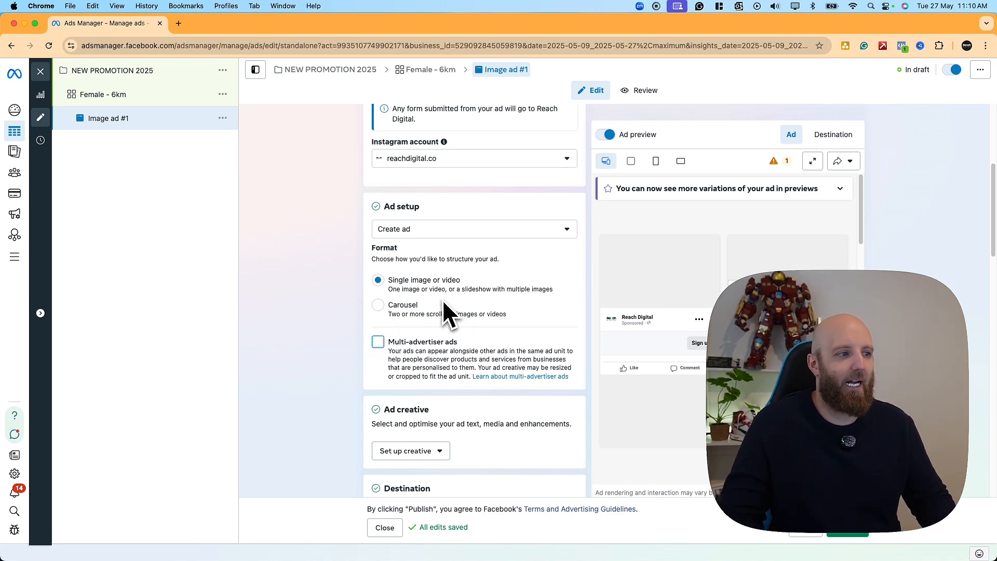
- Start an image ad creative, select the gym selfie with the 12 kg ball, and proceed to cropping
scroll(448, 309, "down", 1)
left_click(434, 449)
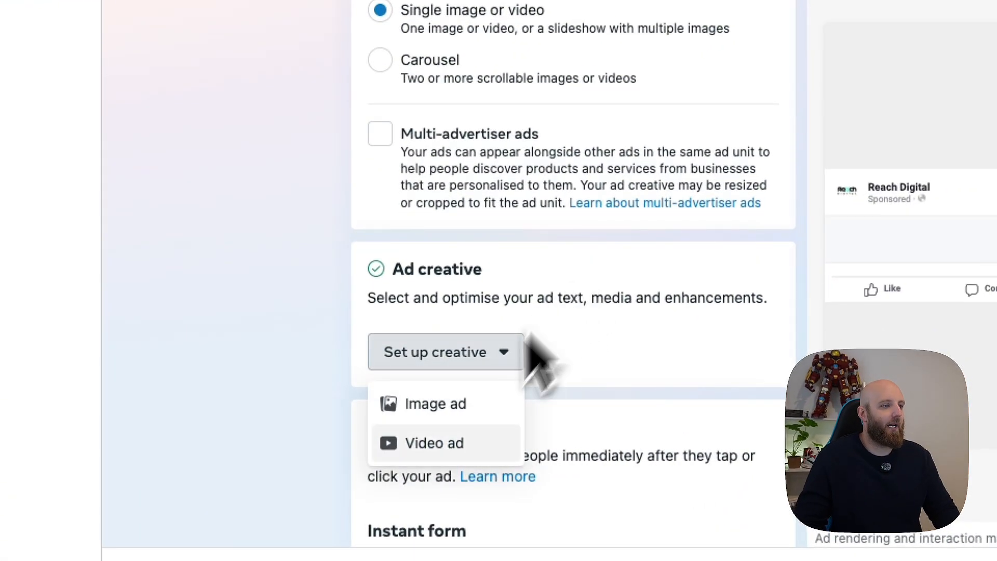
left_click(445, 410)
left_click(289, 260)
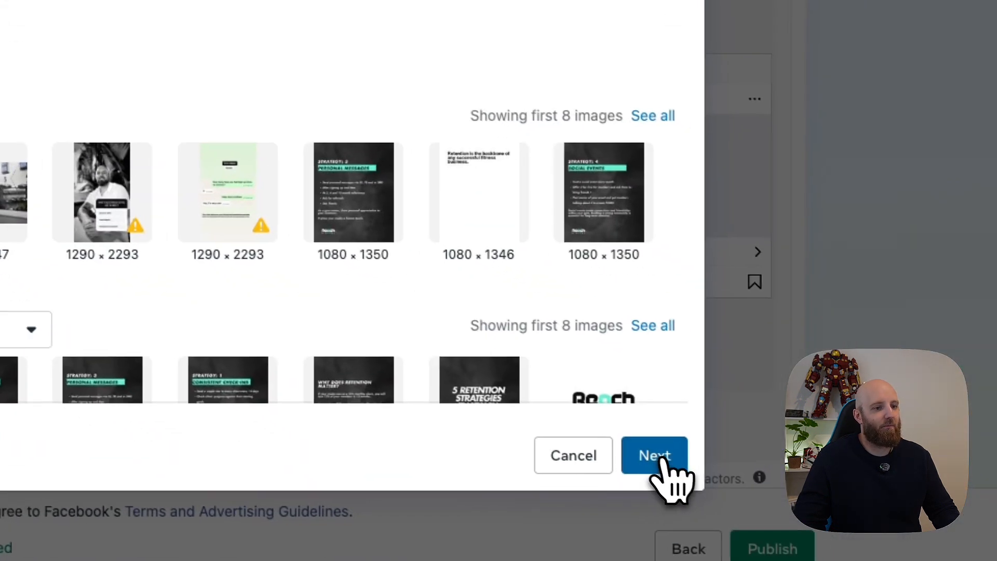
left_click(663, 458)
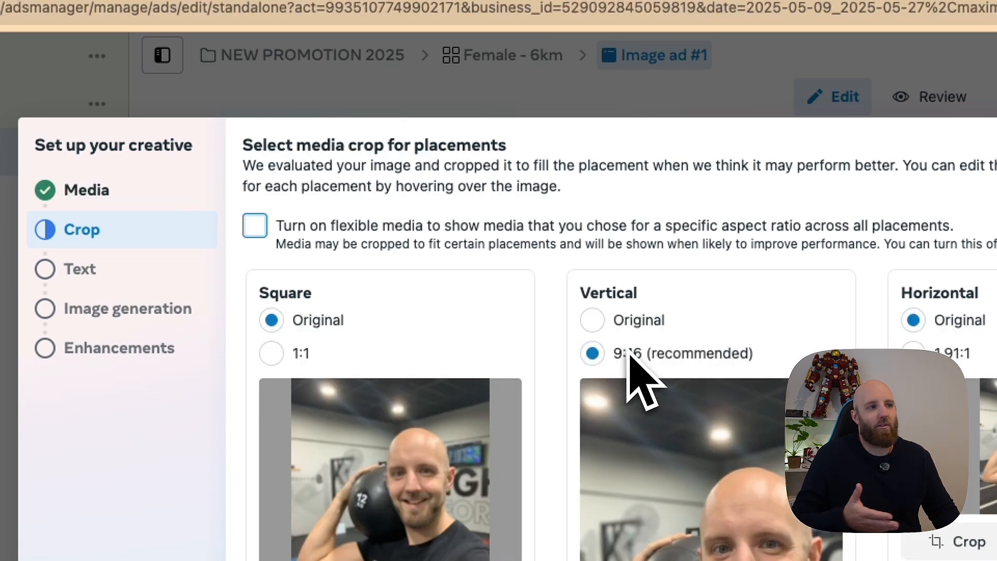
- Try flexible media and the original crop for vertical placements, then turn flexible media off again
left_click_drag(306, 225, 996, 222)
left_click(623, 230)
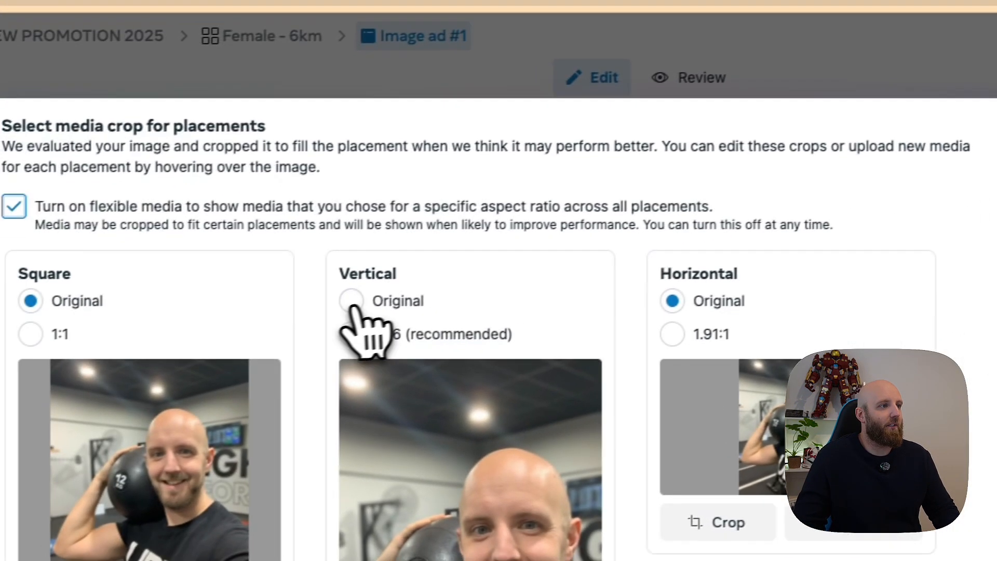
left_click(207, 331)
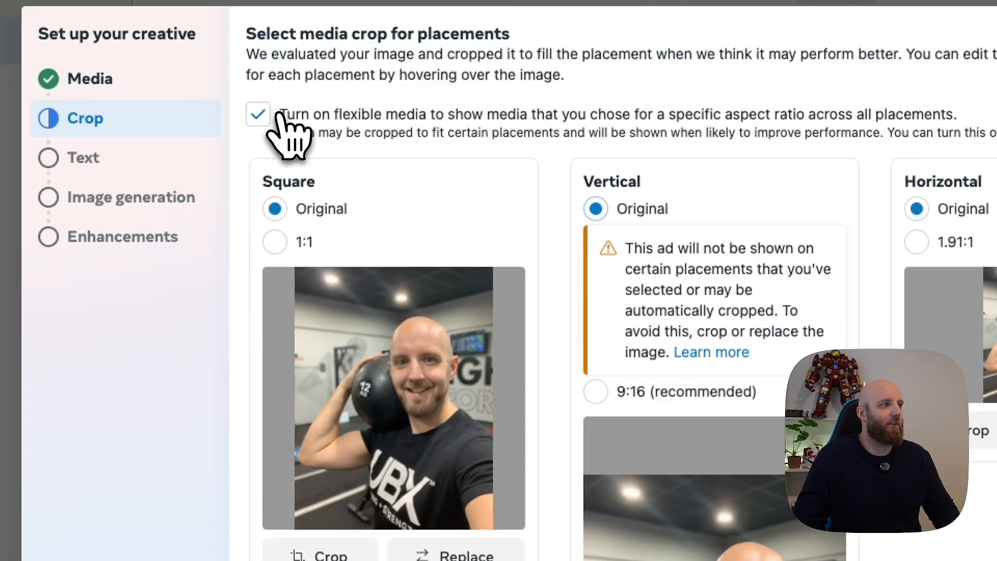
left_click(24, 204)
- Set the crop for square placements to 1:1
scroll(410, 395, "down", 5)
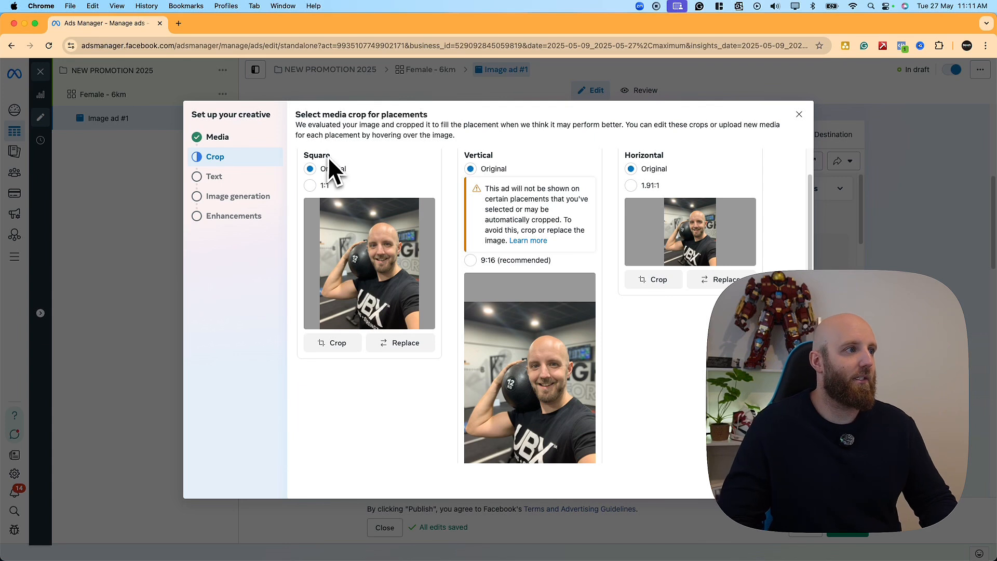
scroll(328, 202, "up", 1)
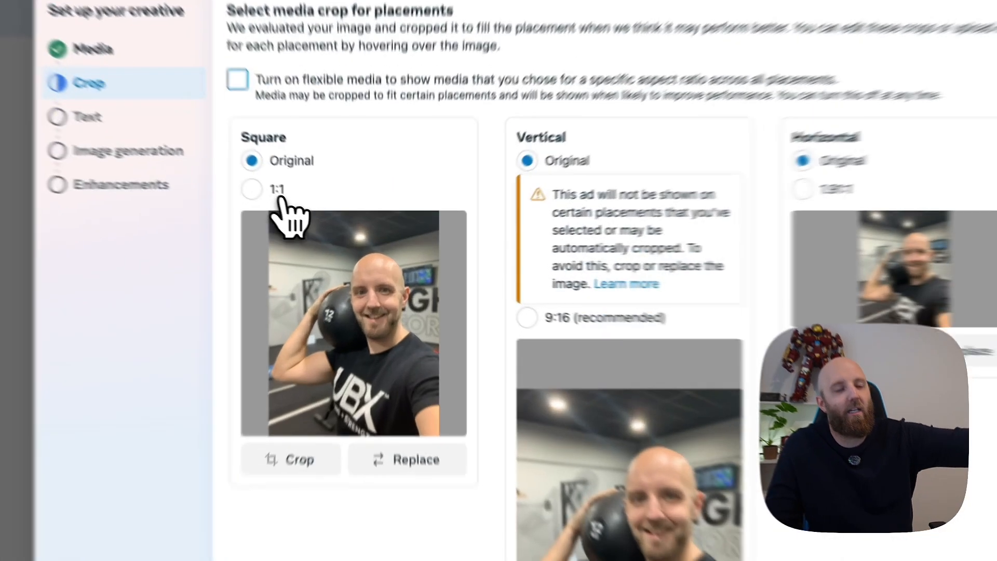
left_click(325, 220)
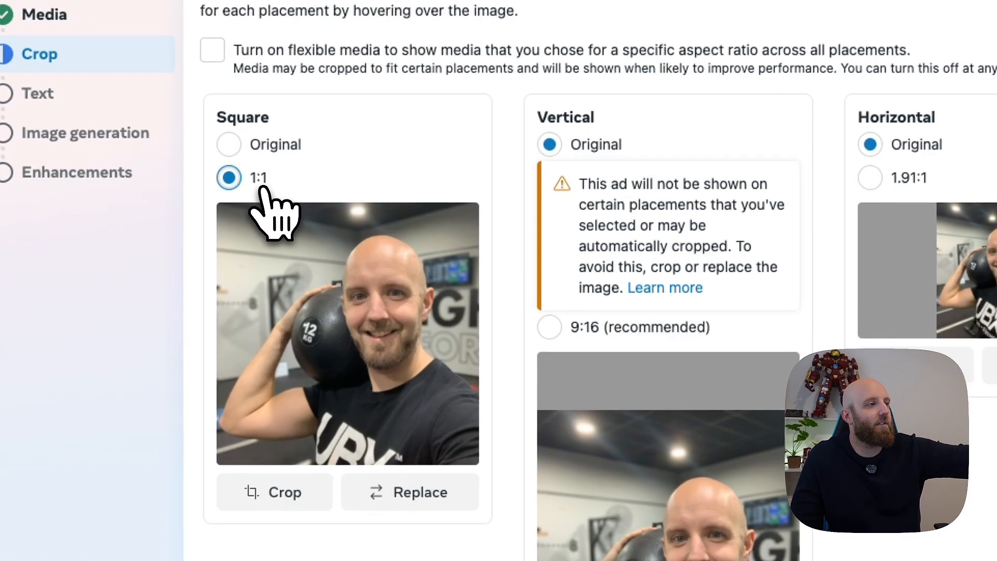
left_click_drag(376, 344, 401, 291)
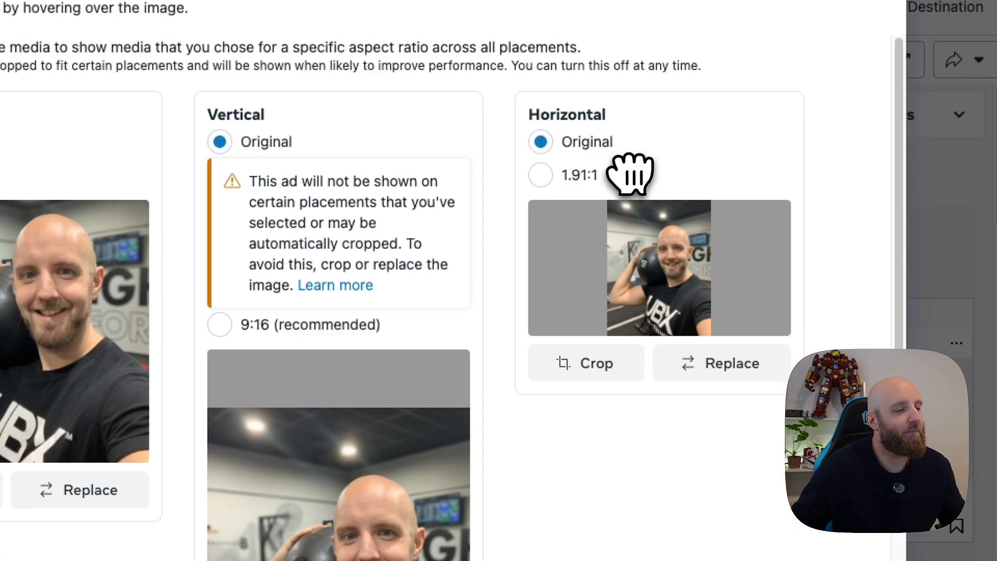
- Try the 1.91:1 crop for horizontal placements and return them to Original
left_click(581, 176)
left_click_drag(629, 201, 718, 296)
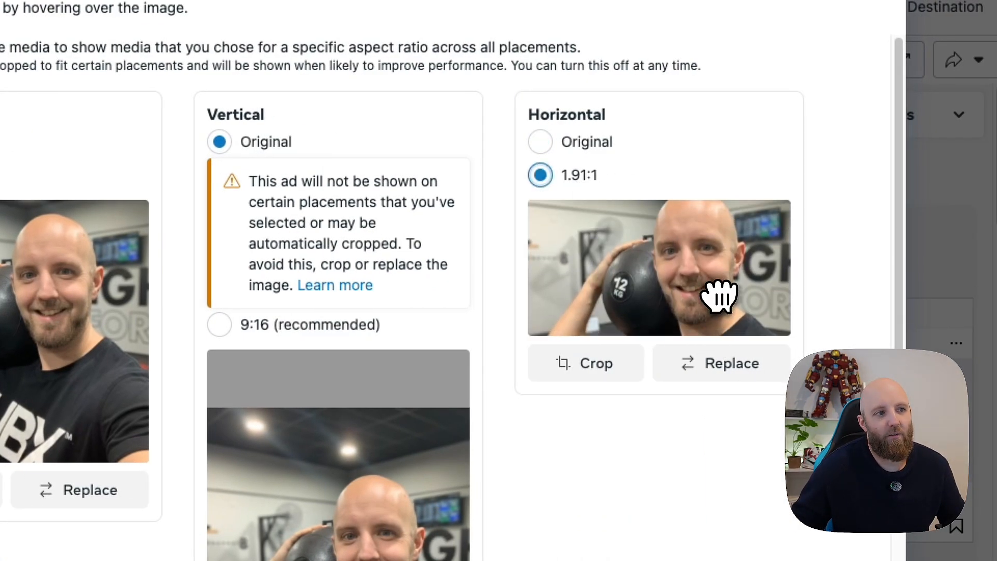
left_click(586, 143)
- Set the vertical placements to the recommended 9:16 crop and proceed past the text stage to the creative enhancements
scroll(281, 382, "down", 4)
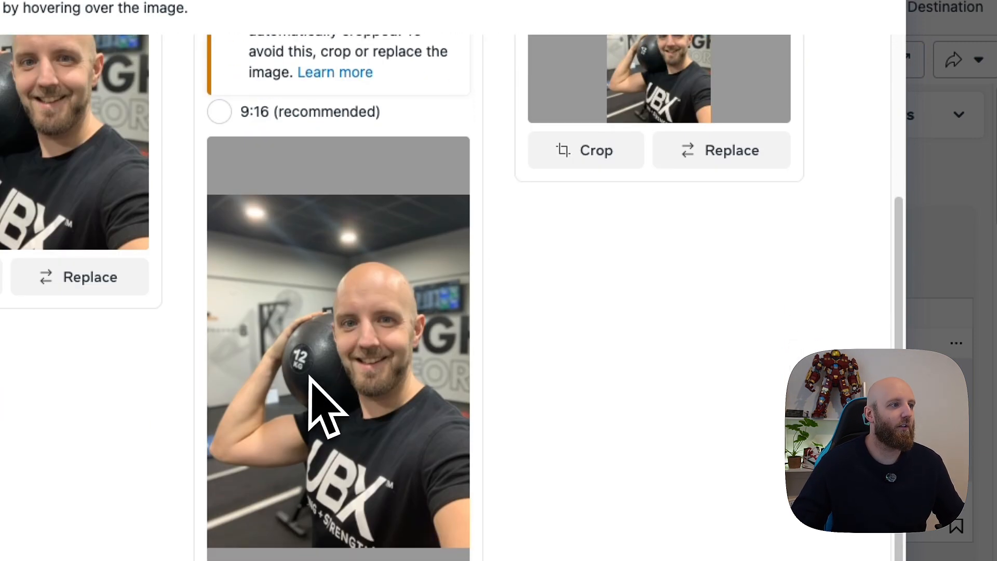
left_click(293, 111)
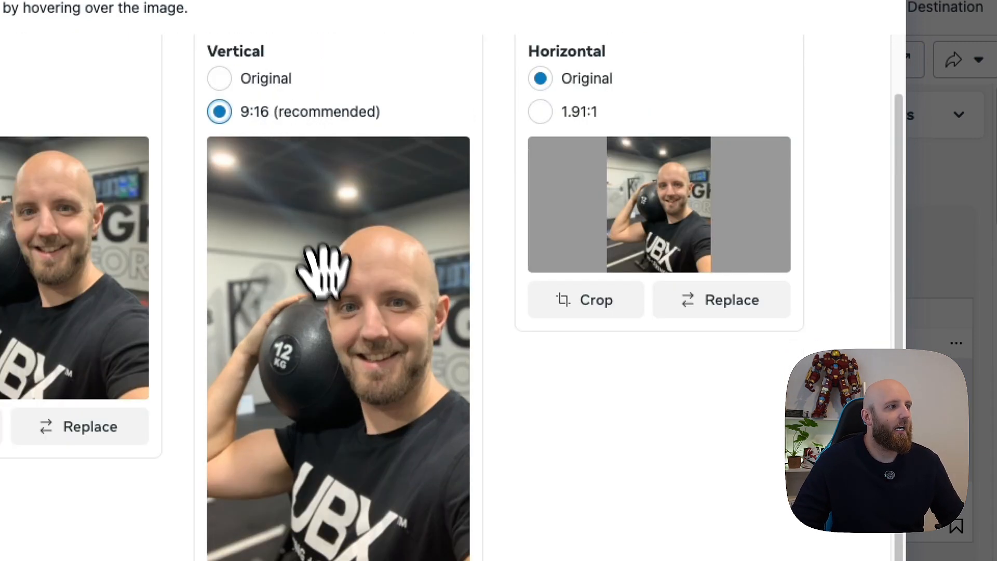
scroll(323, 278, "up", 1)
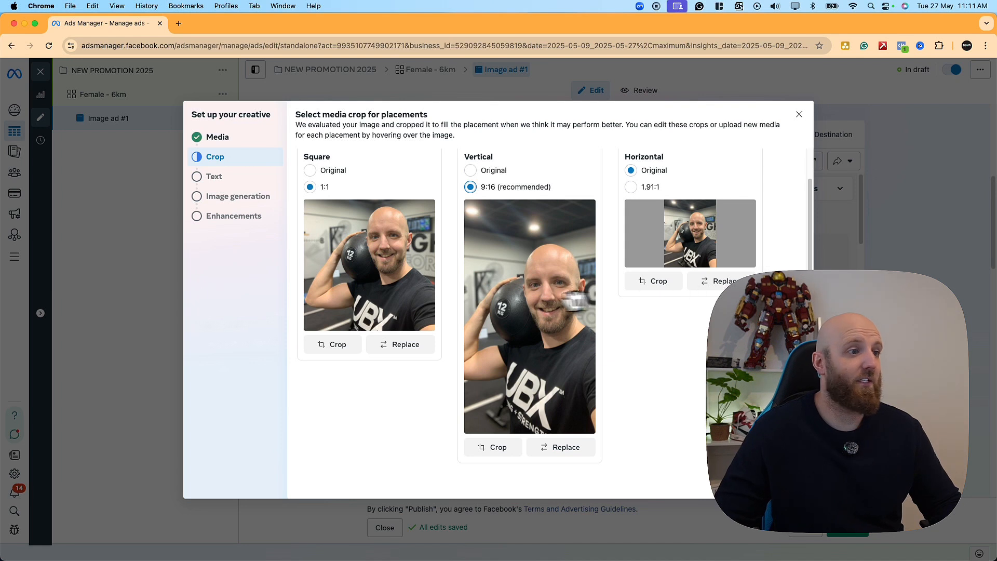
scroll(723, 287, "up", 1)
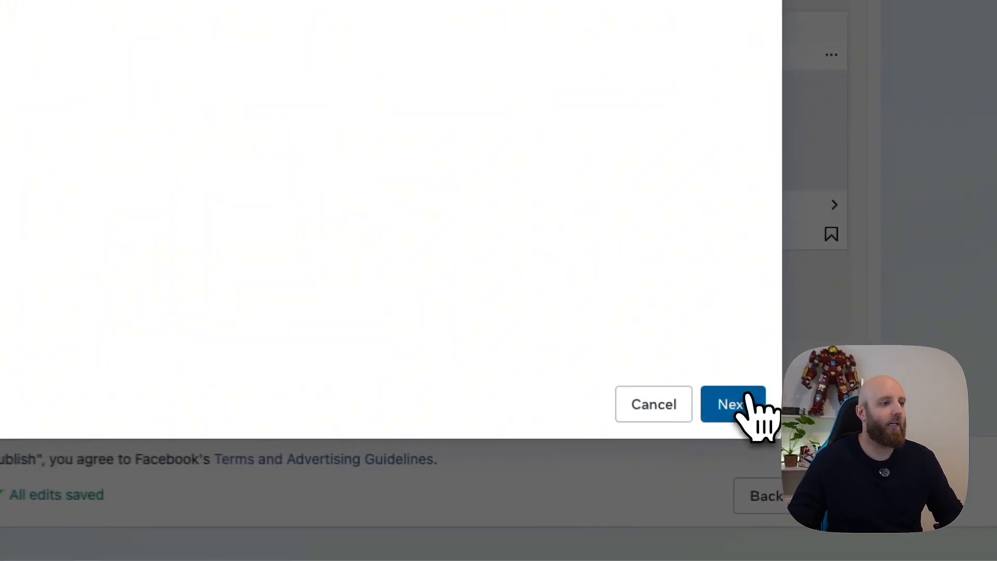
left_click(790, 480)
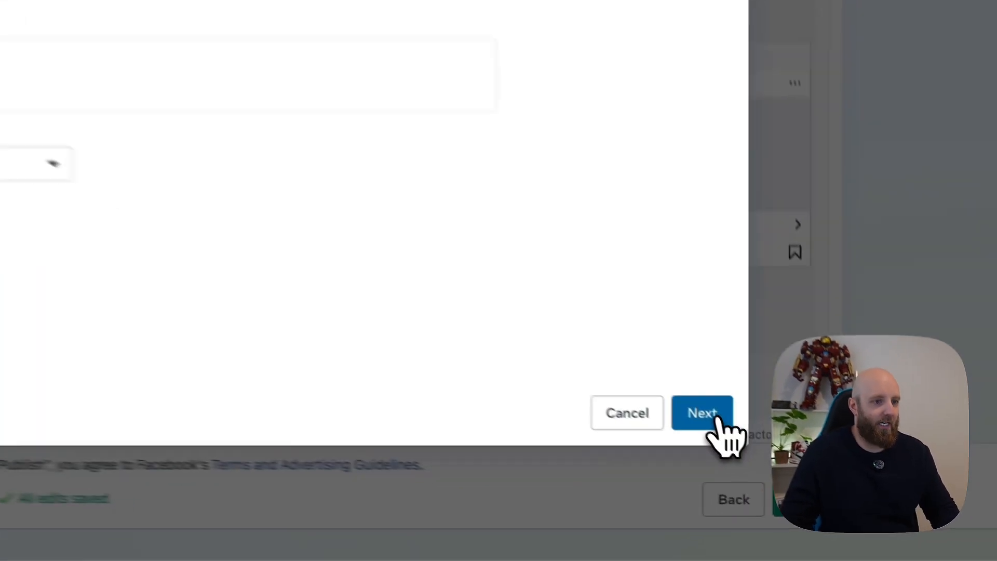
left_click(789, 481)
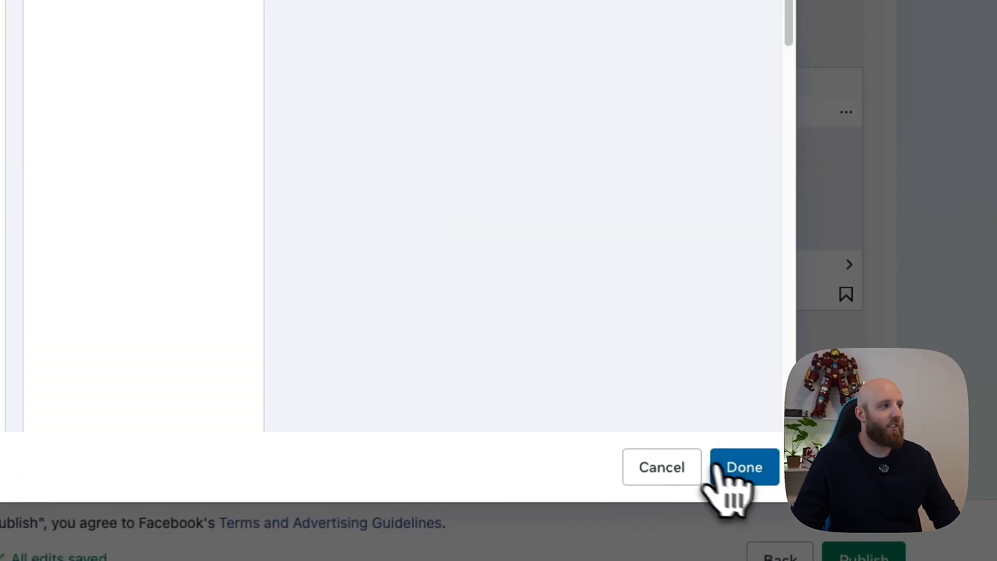
- Turn off the Visual touch-ups, Text improvements and Music enhancements among the other active enhancements
left_click(747, 481)
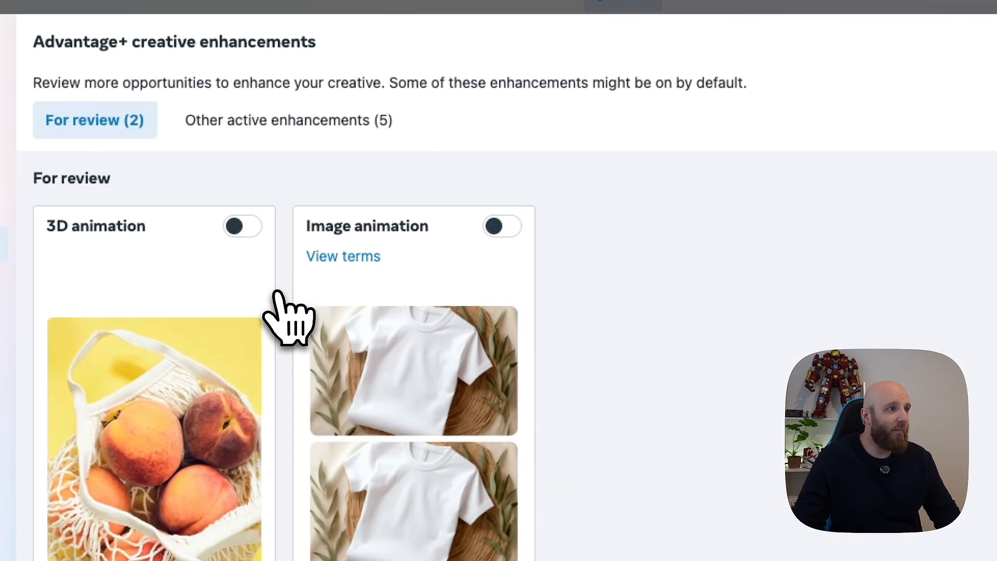
left_click(303, 134)
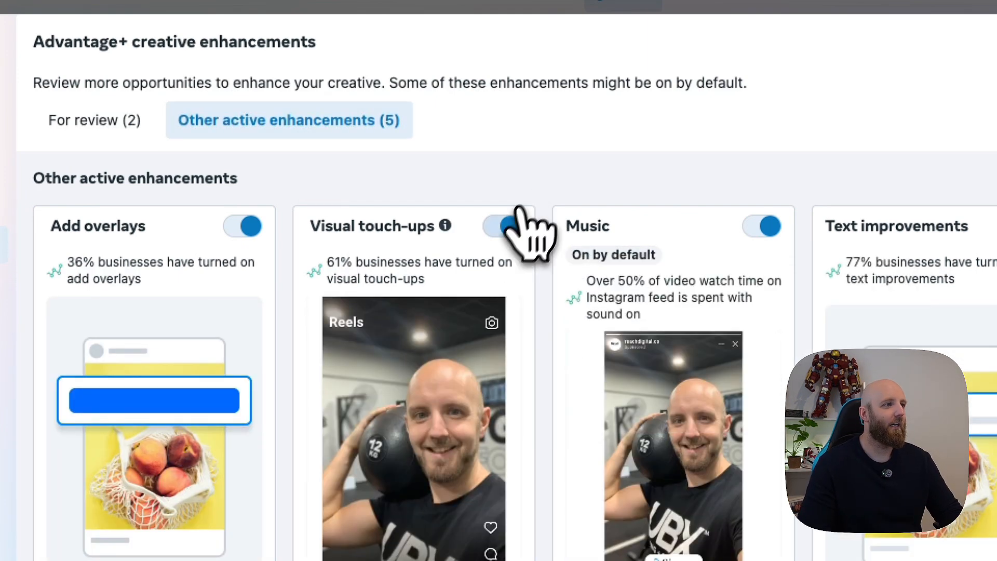
left_click(504, 228)
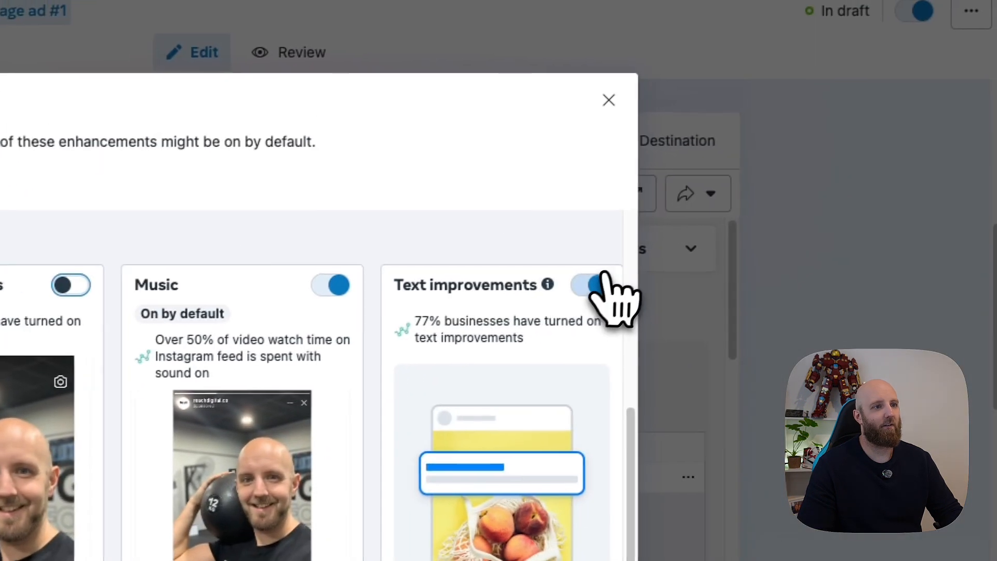
left_click(601, 293)
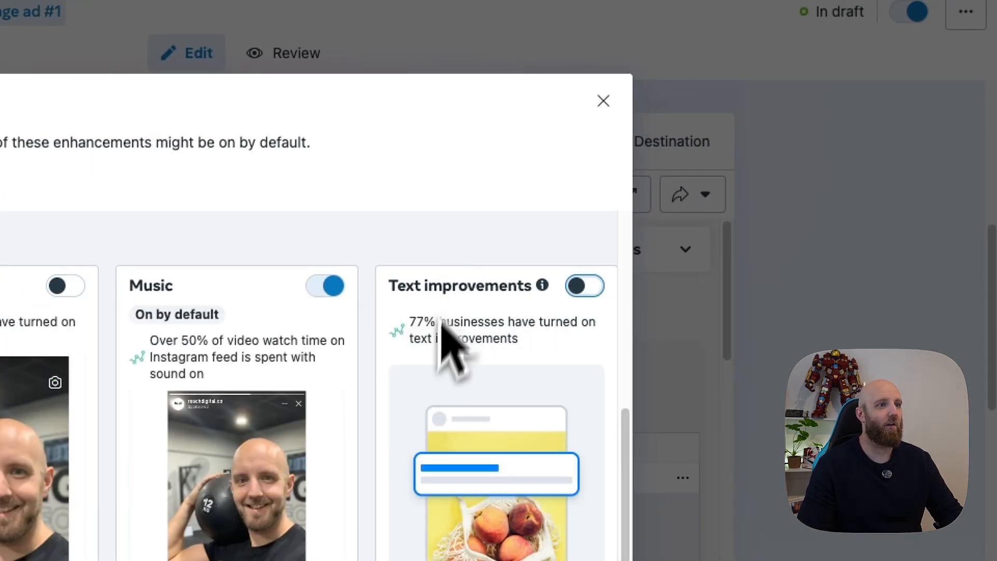
left_click_drag(416, 356, 576, 325)
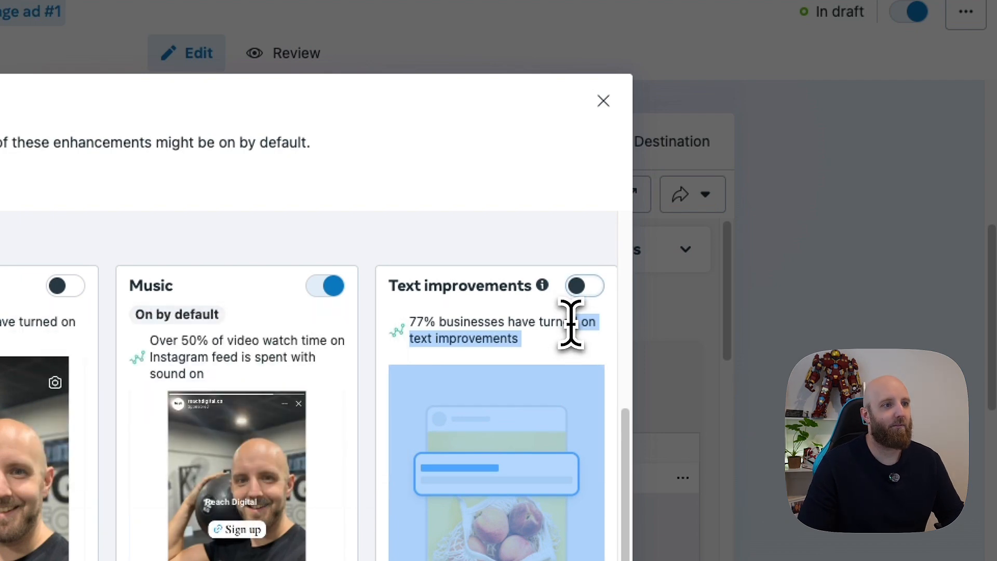
left_click(571, 326)
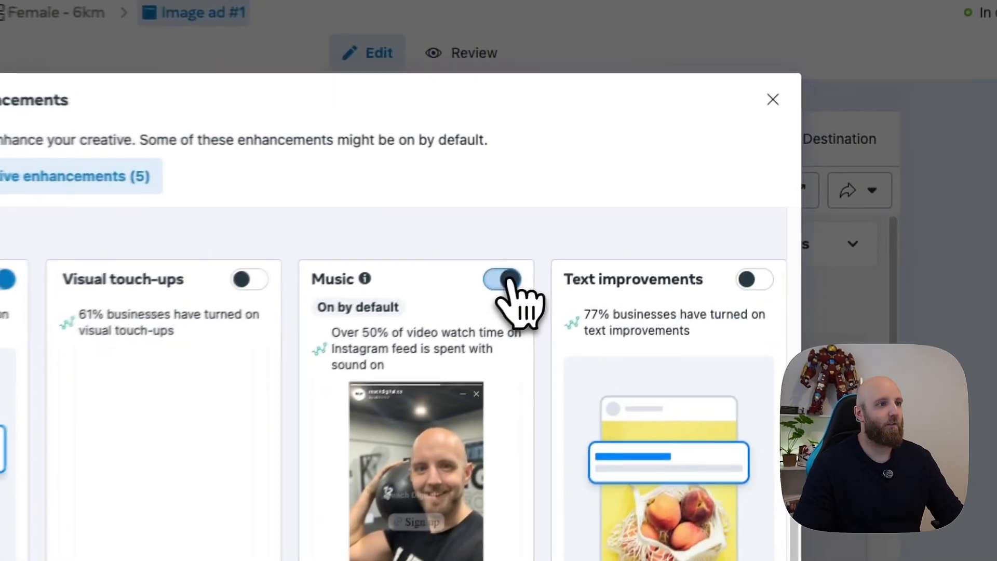
left_click(662, 206)
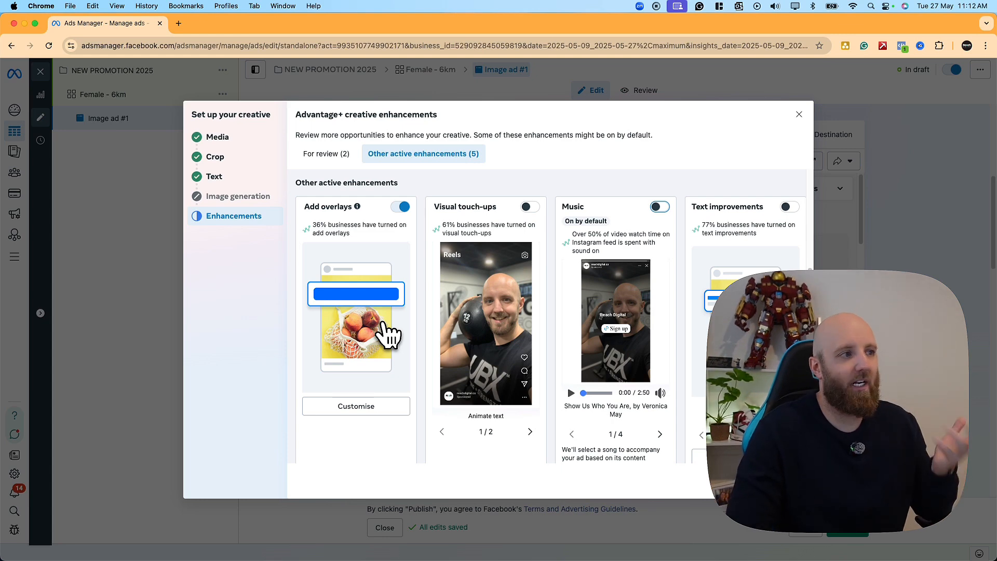
- Review the remaining creative enhancements, including Enhance CTA, finish the creative setup, and go to the ad's primary text section
scroll(658, 312, "down", 5)
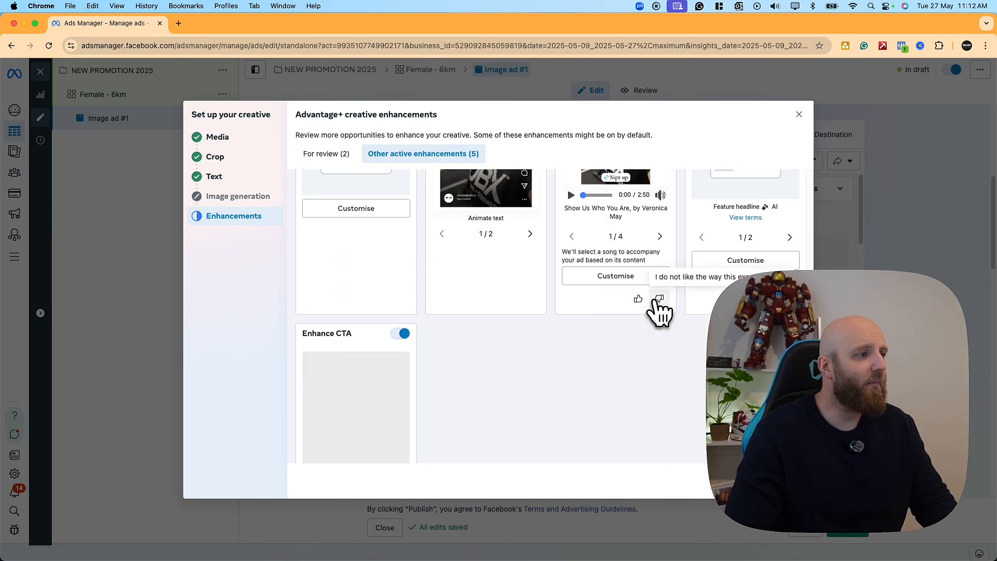
scroll(658, 311, "down", 3)
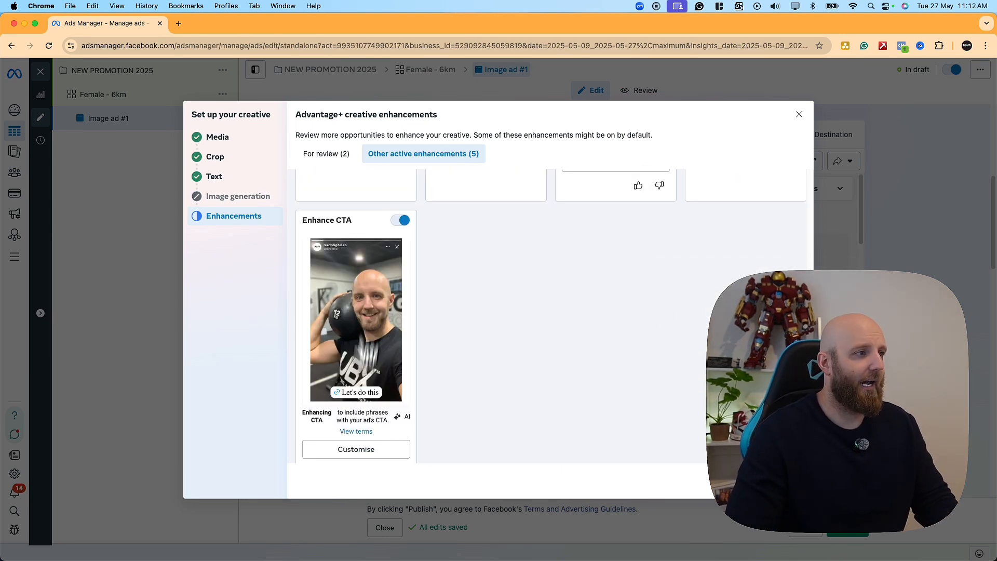
scroll(435, 352, "up", 10)
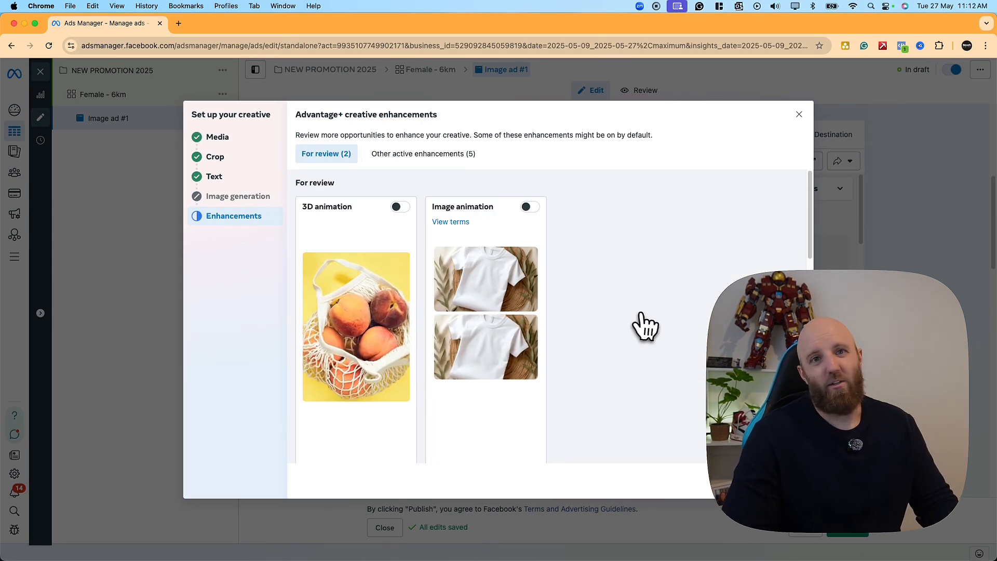
scroll(645, 327, "down", 5)
scroll(650, 324, "down", 3)
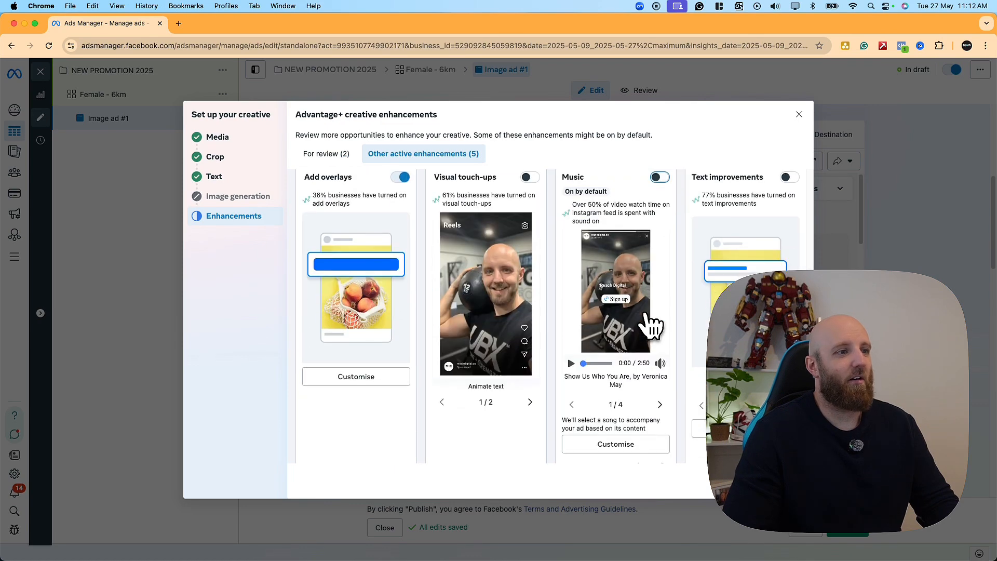
scroll(652, 323, "down", 2)
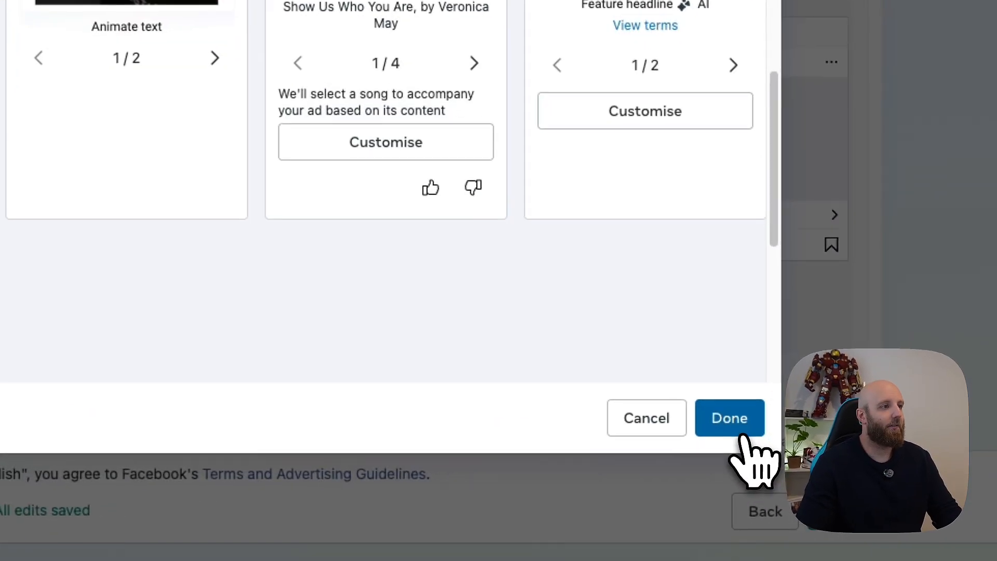
left_click(789, 483)
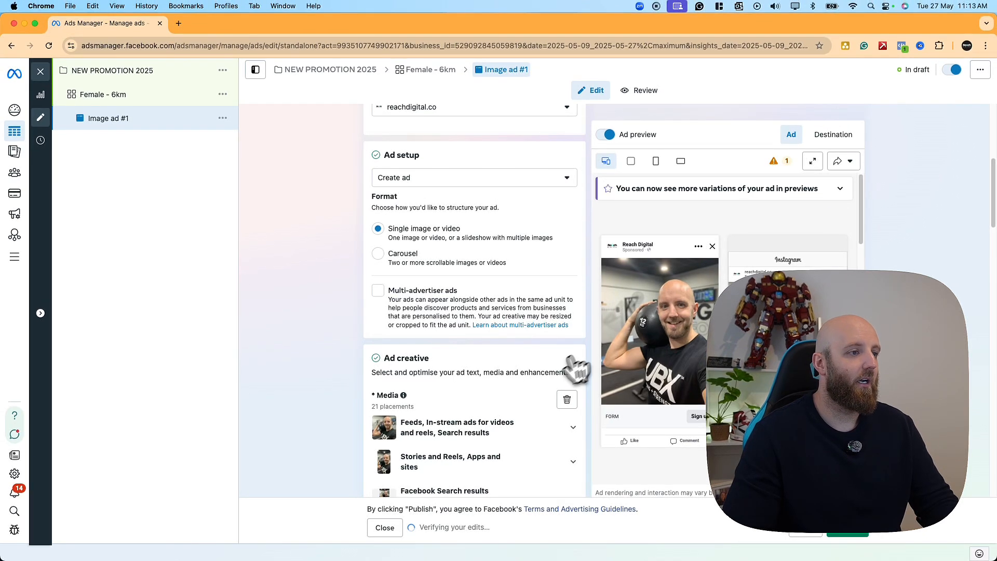
scroll(512, 374, "down", 10)
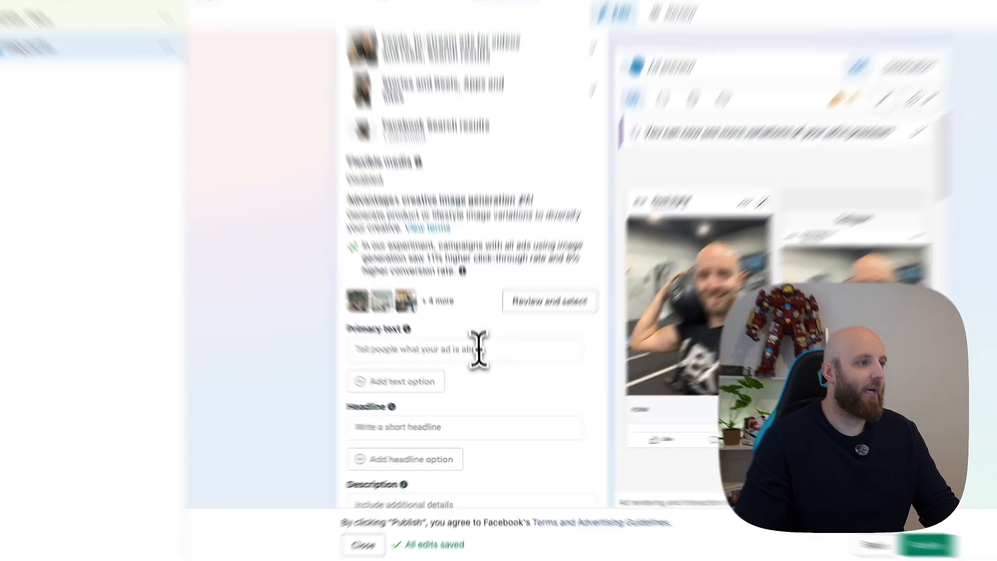
- Enter "Looking for males to join our week challenge." as the primary text and collapse its suggested AI text variations
left_click(478, 349)
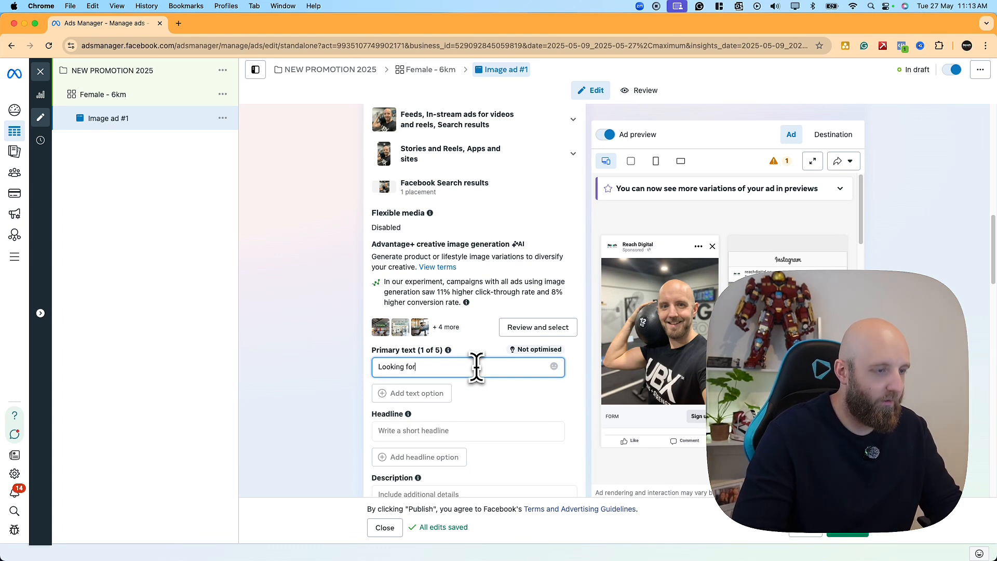
type("ma")
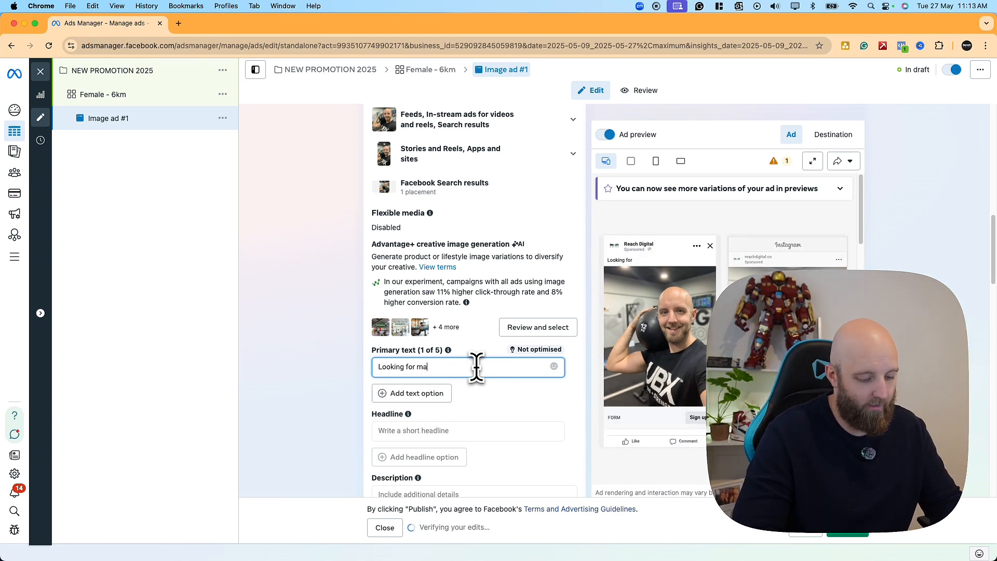
type("les to ")
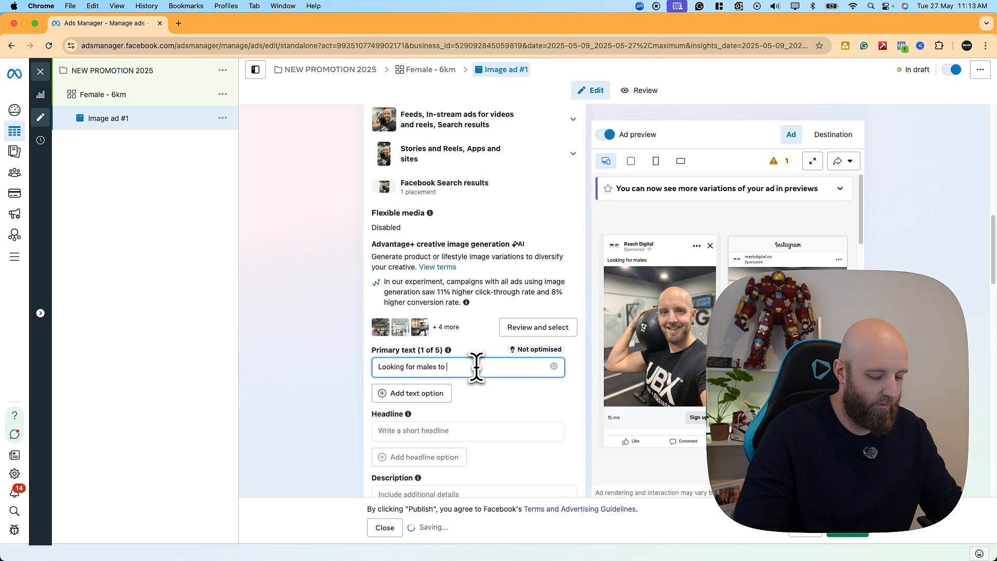
type("joing ou")
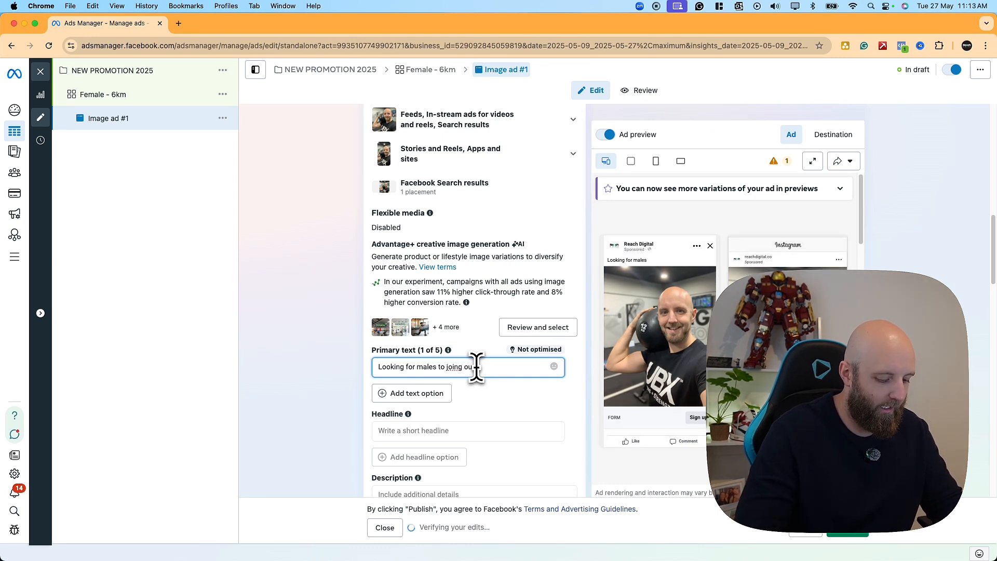
type("r ve")
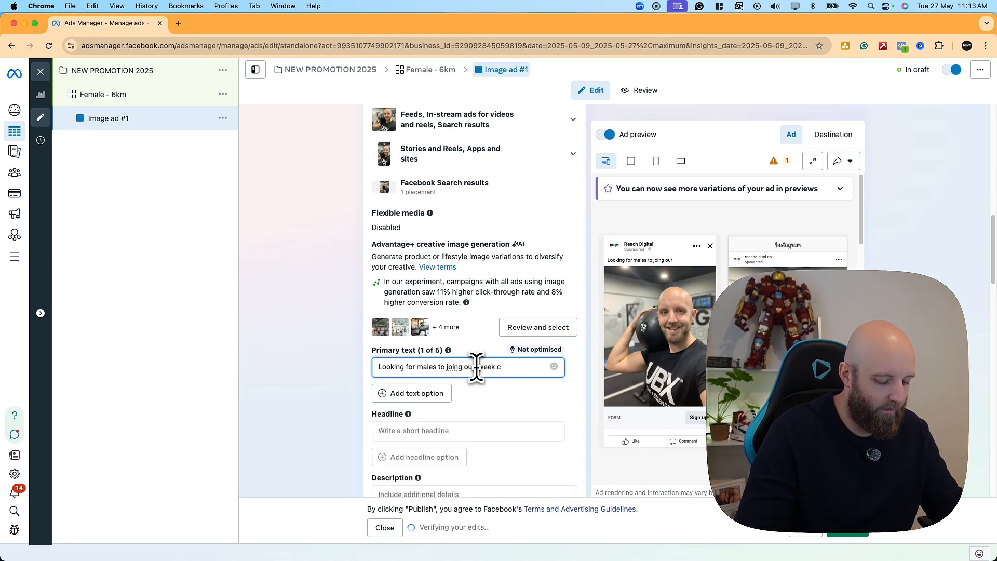
type("enge")
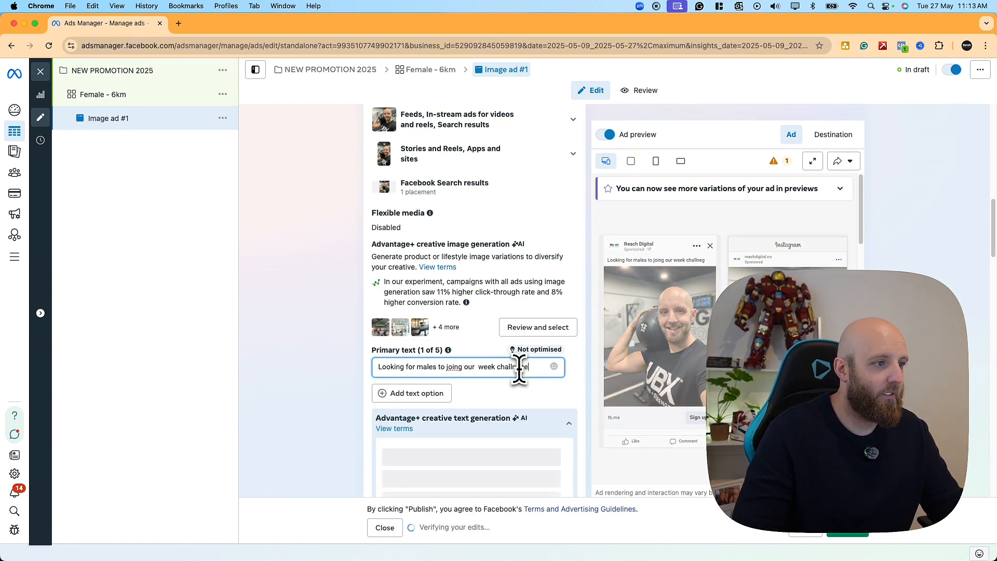
type(".")
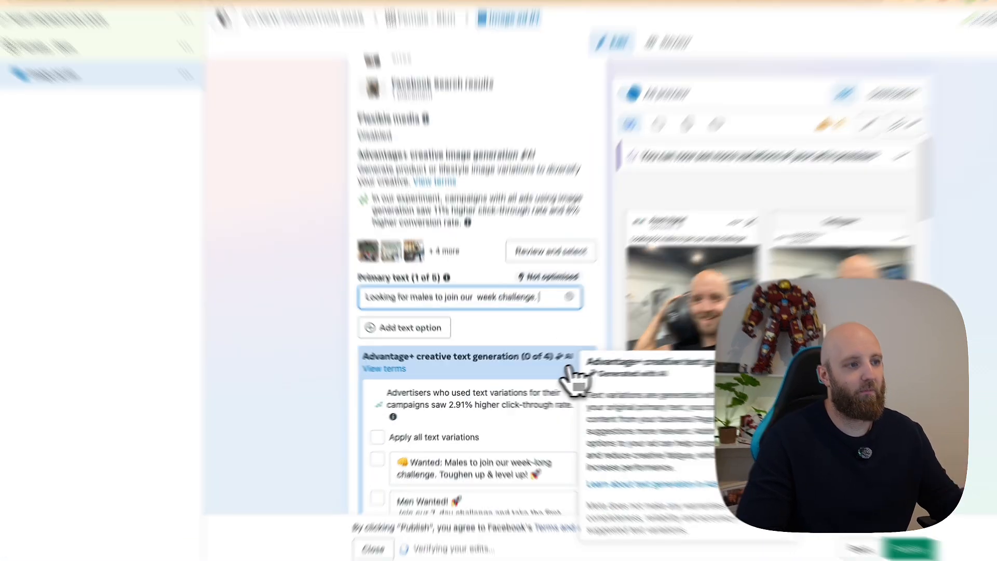
left_click(569, 367)
left_click_drag(319, 228, 630, 231)
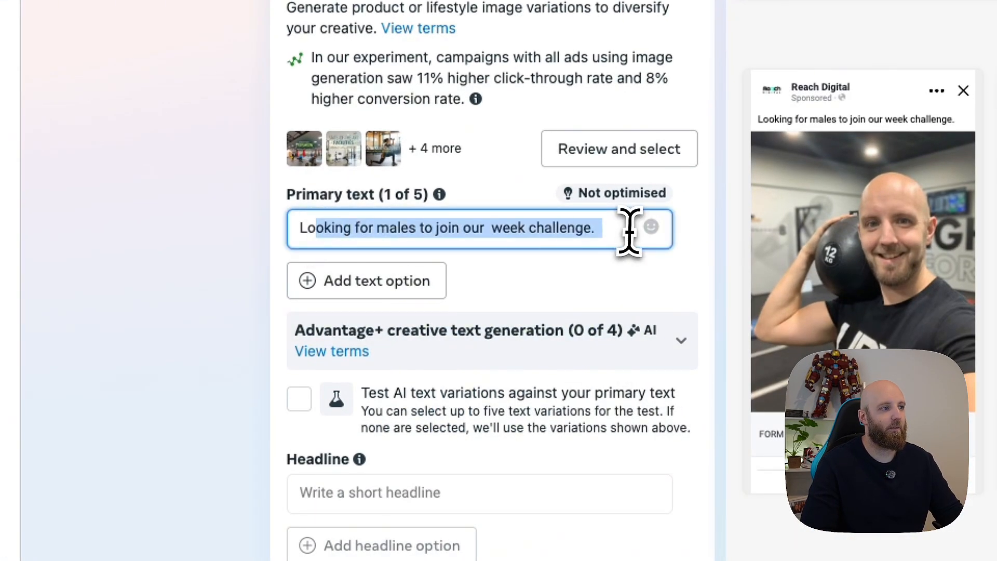
- Set the headline to "🔥8-Week Challenge" and collapse the AI text variations suggested for it
scroll(629, 231, "down", 2)
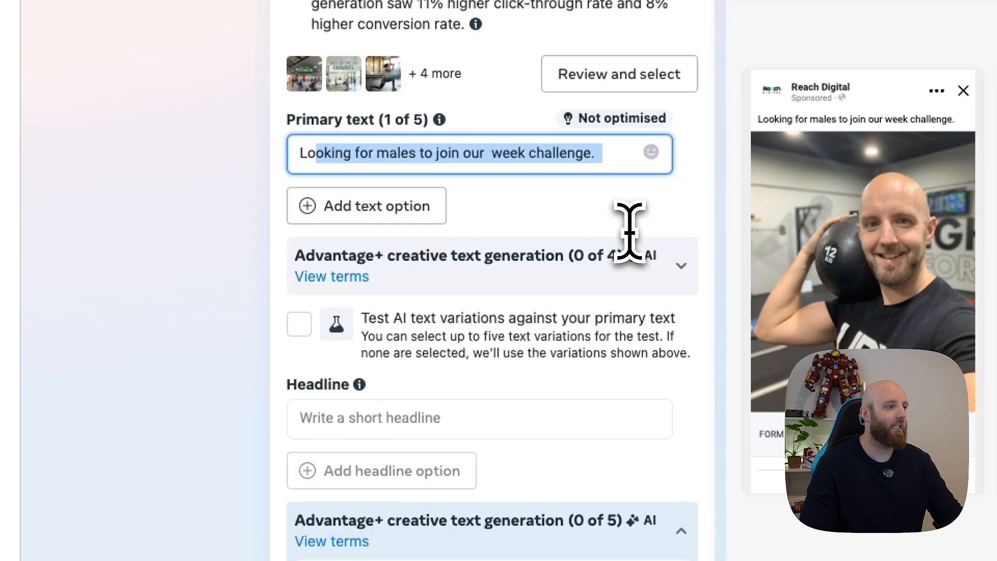
scroll(645, 468, "down", 2)
left_click(450, 359)
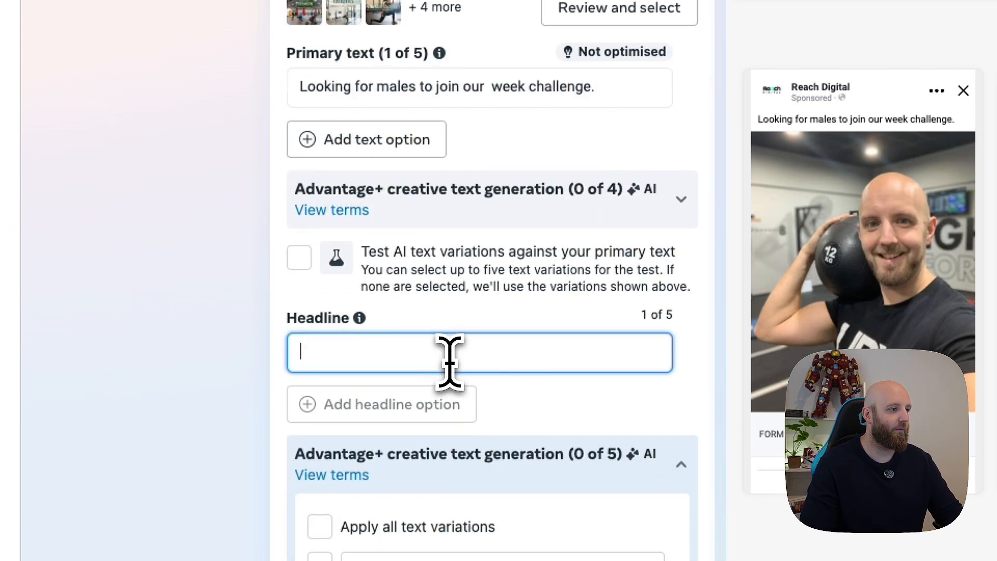
right_click(449, 358)
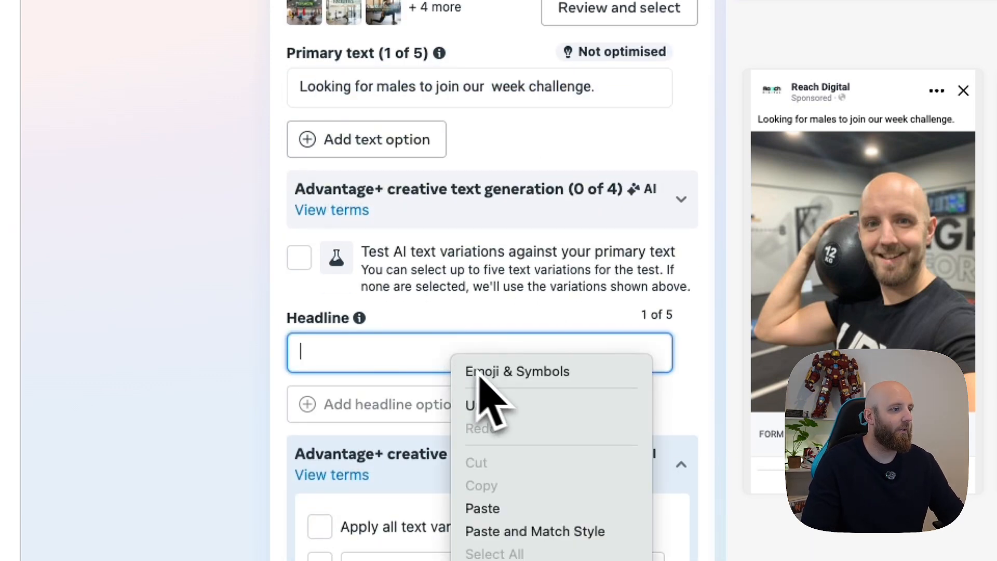
left_click(494, 375)
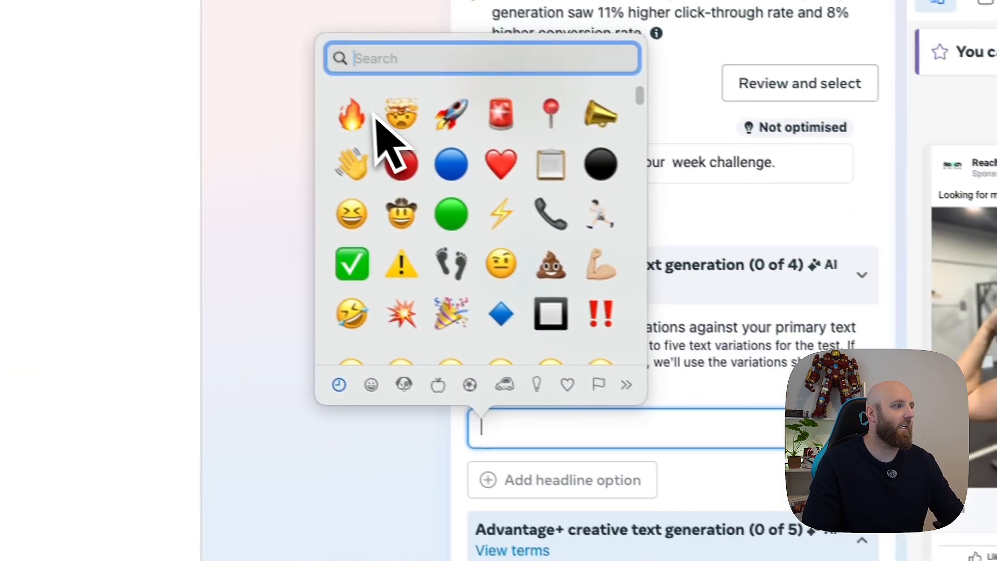
left_click(170, 38)
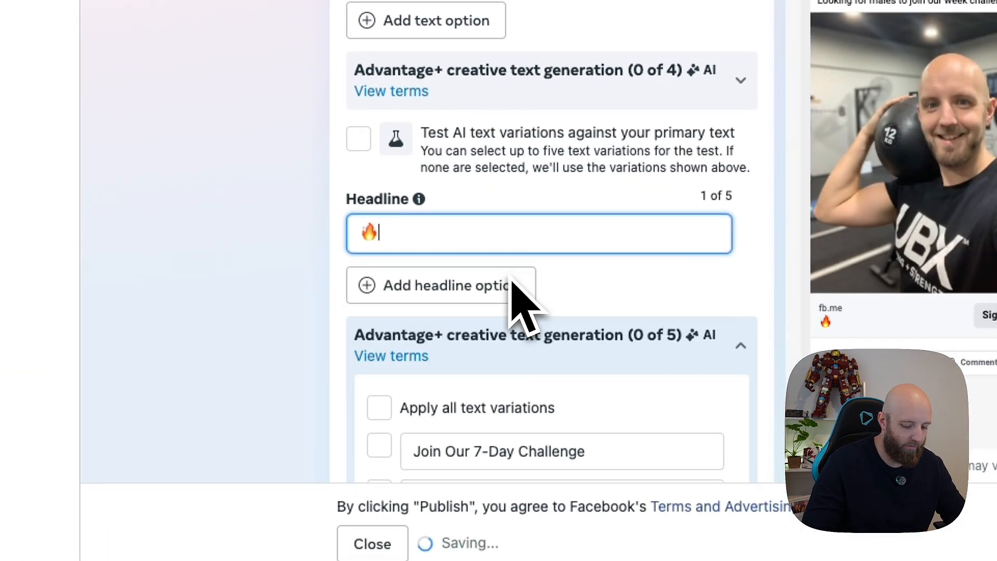
type("8-")
type("Week Chall")
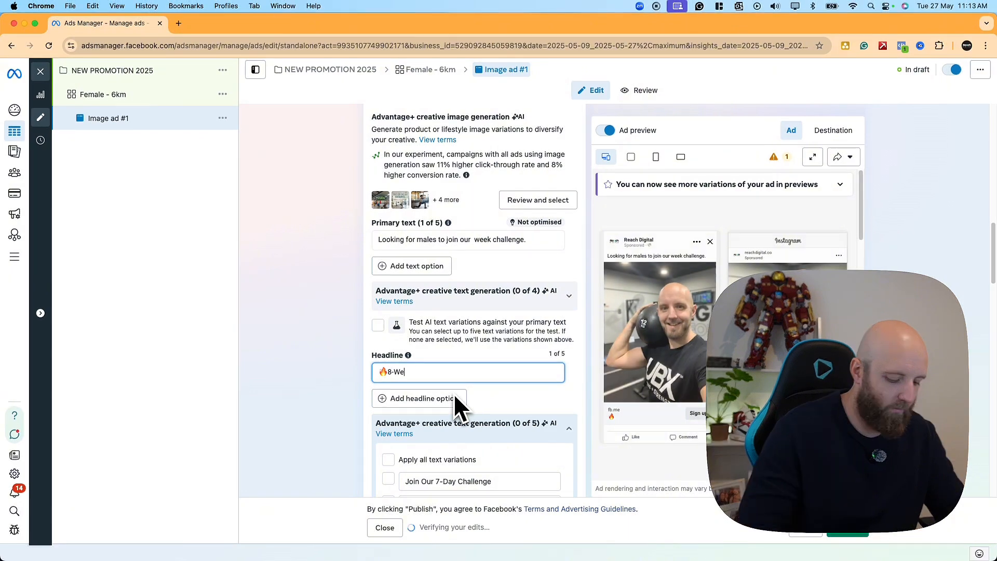
type("enge")
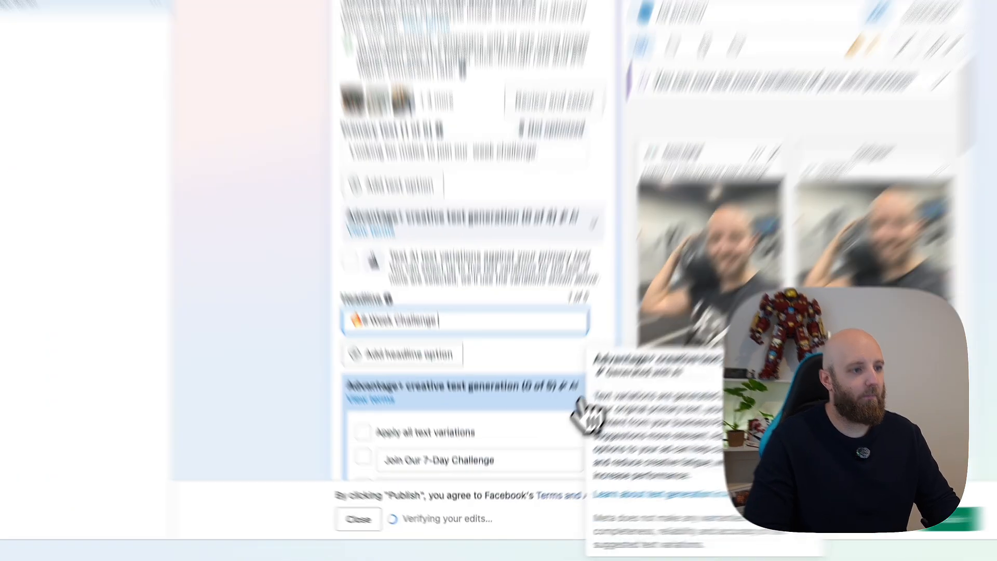
left_click(569, 428)
- Enter "Register now" as the description and set the call to action to Learn more
left_click(384, 262)
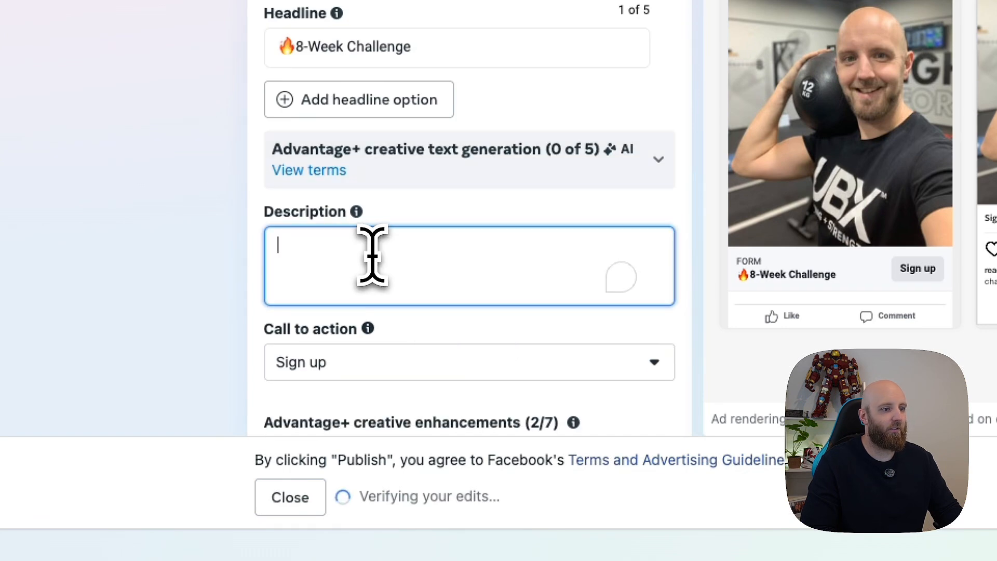
type("Reg")
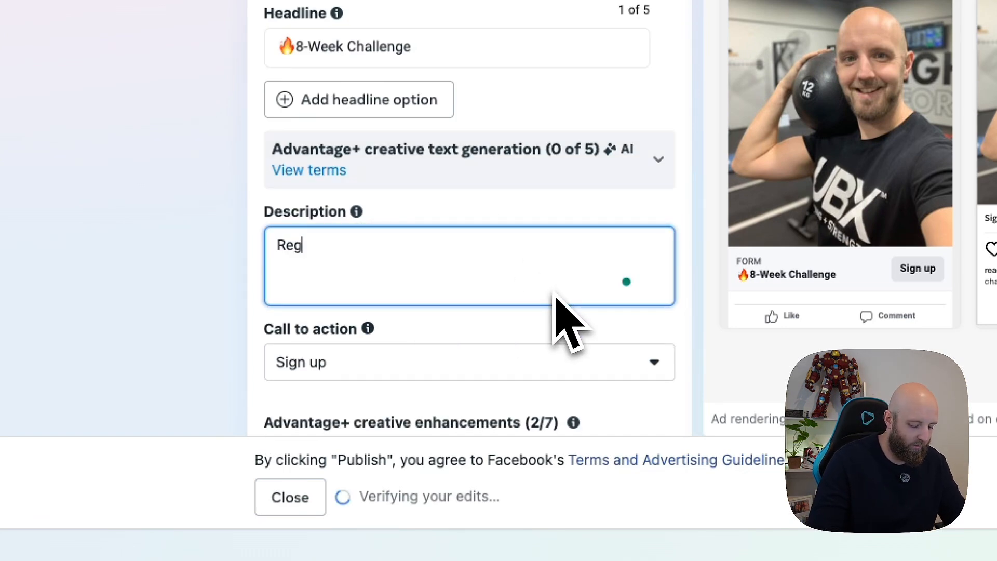
type("ister now")
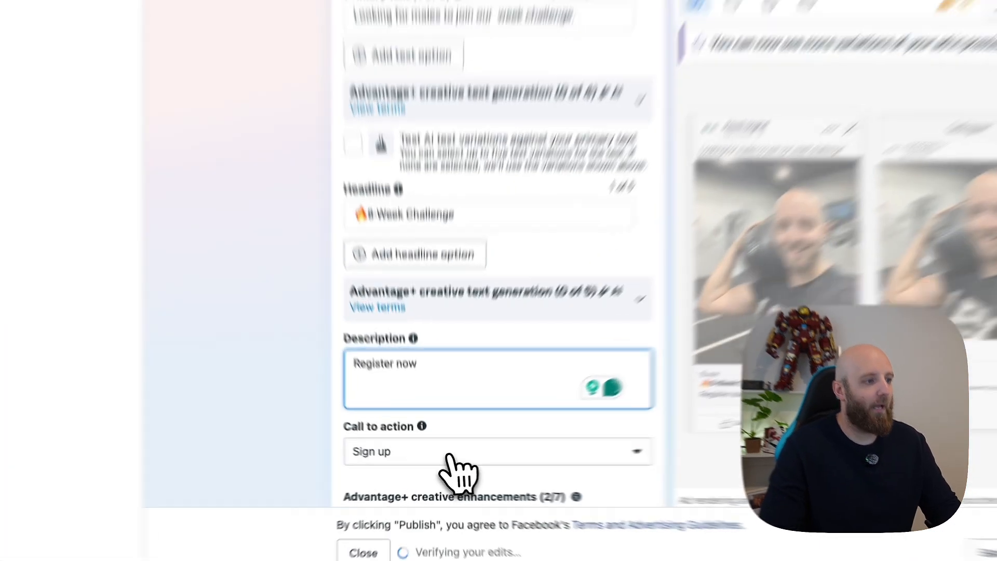
left_click(442, 462)
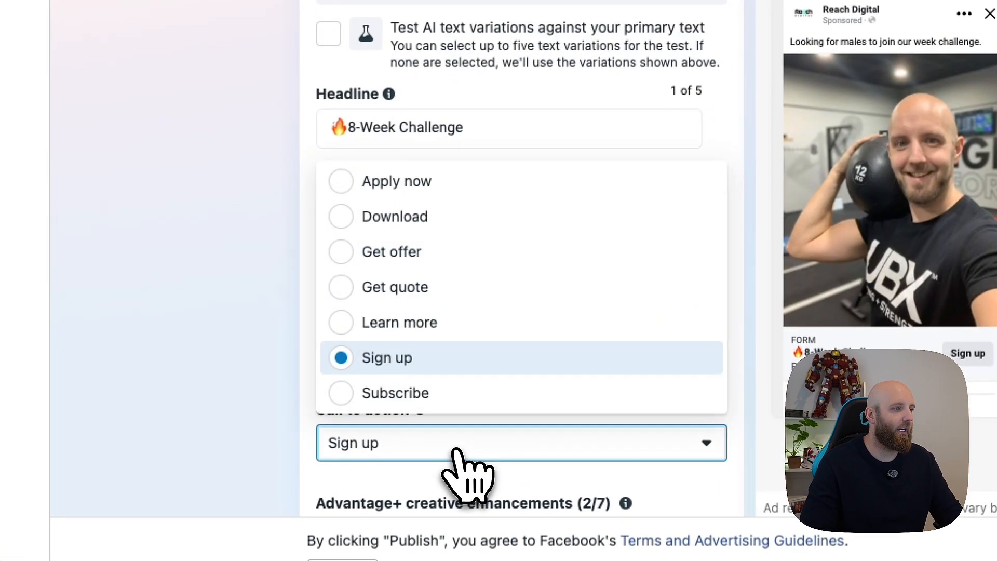
left_click(444, 328)
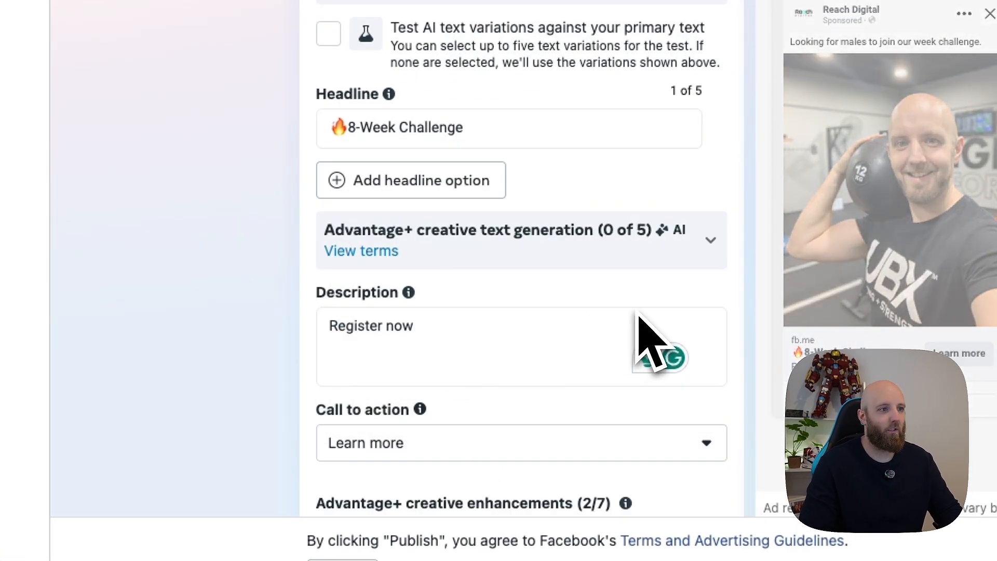
- Try adding blank lines below the primary text sentence and remove them again
scroll(640, 317, "up", 2)
scroll(639, 318, "down", 1)
scroll(639, 317, "up", 1)
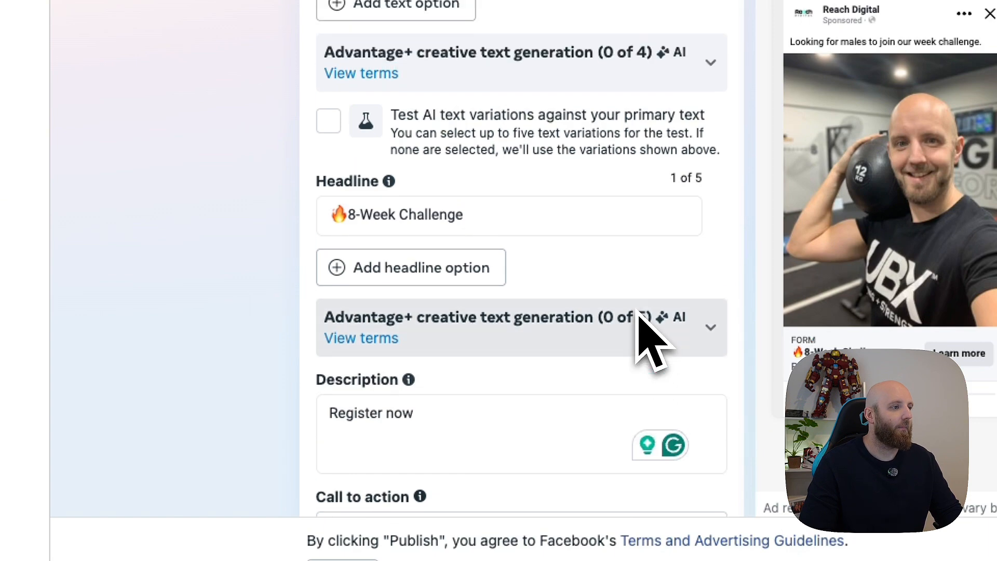
scroll(637, 311, "up", 3)
left_click(496, 301)
key("Return")
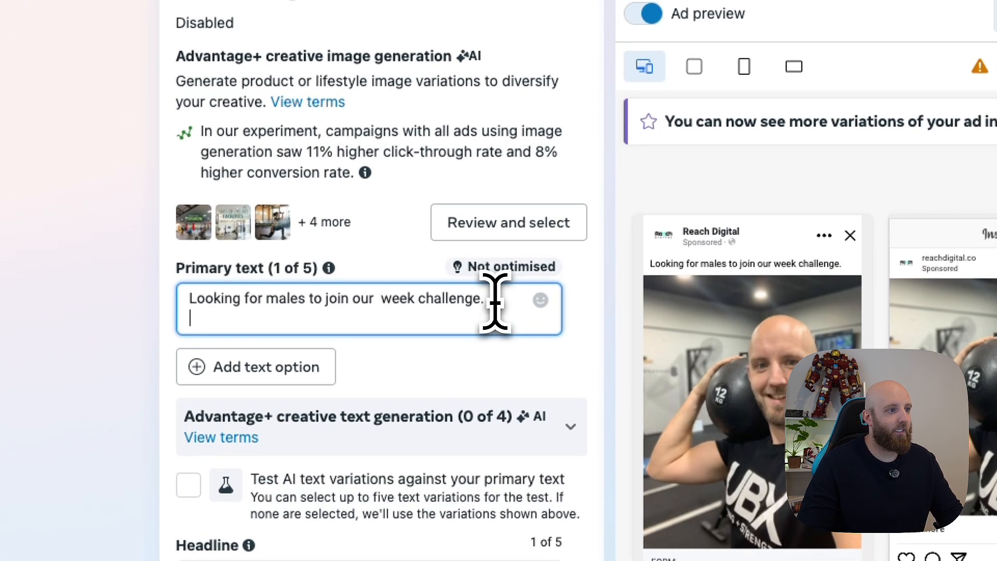
key("Return")
key("Return")
key("Return")
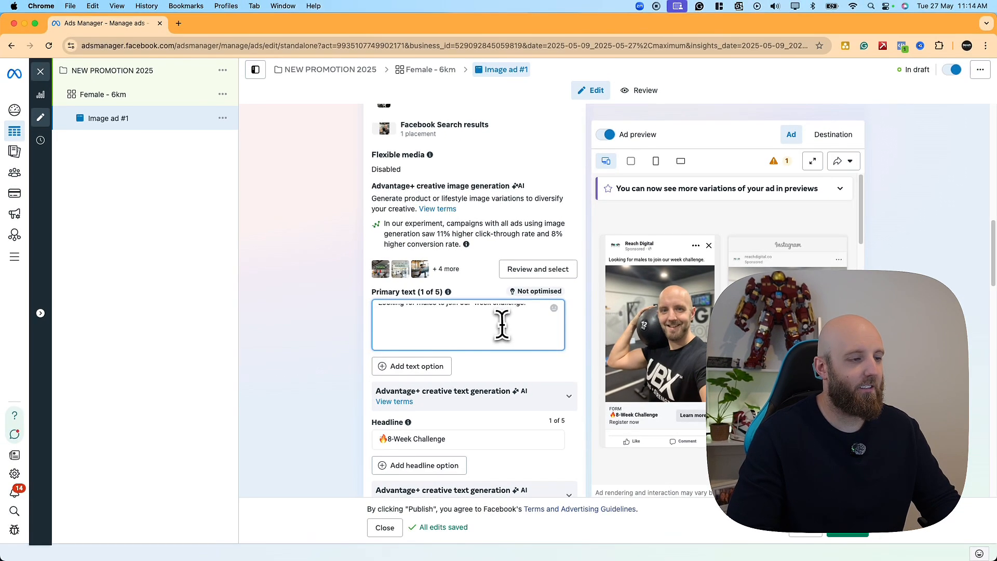
key("BackSpace")
key("BackSpace")
key("BackSpace")
key("BackSpace")
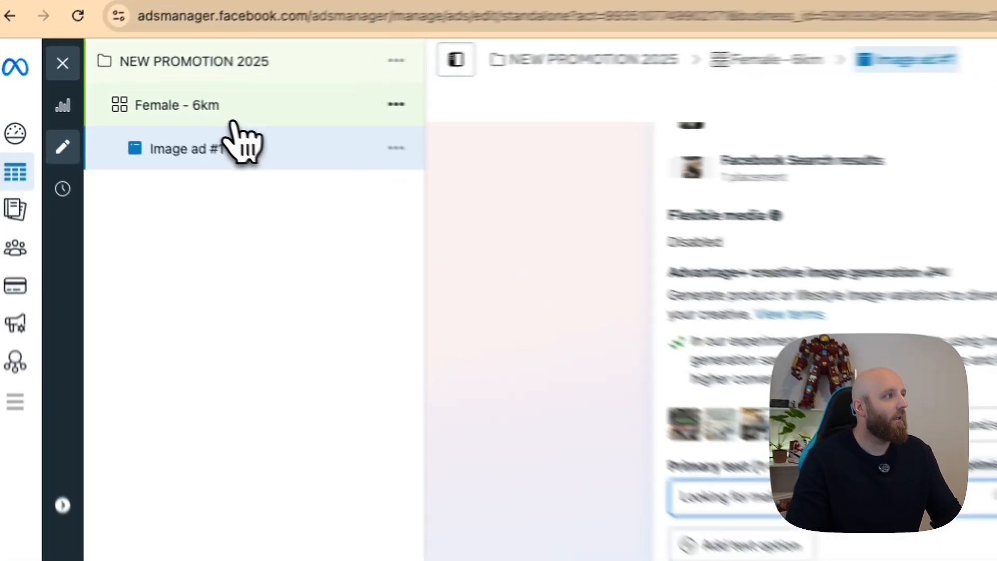
- Change the gender targeting of the Female - 6km ad set to men
left_click(134, 102)
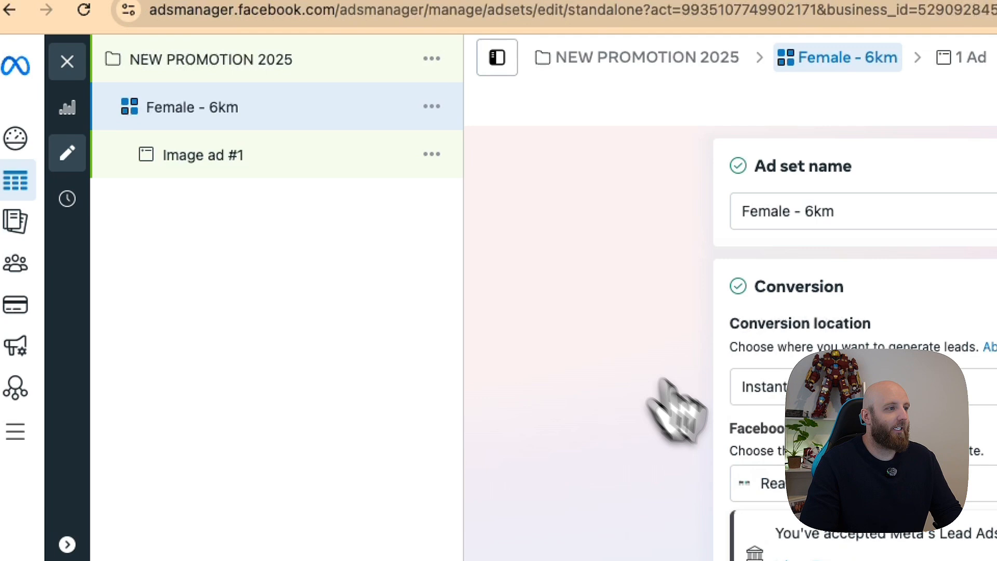
scroll(369, 256, "down", 5)
scroll(728, 436, "down", 20)
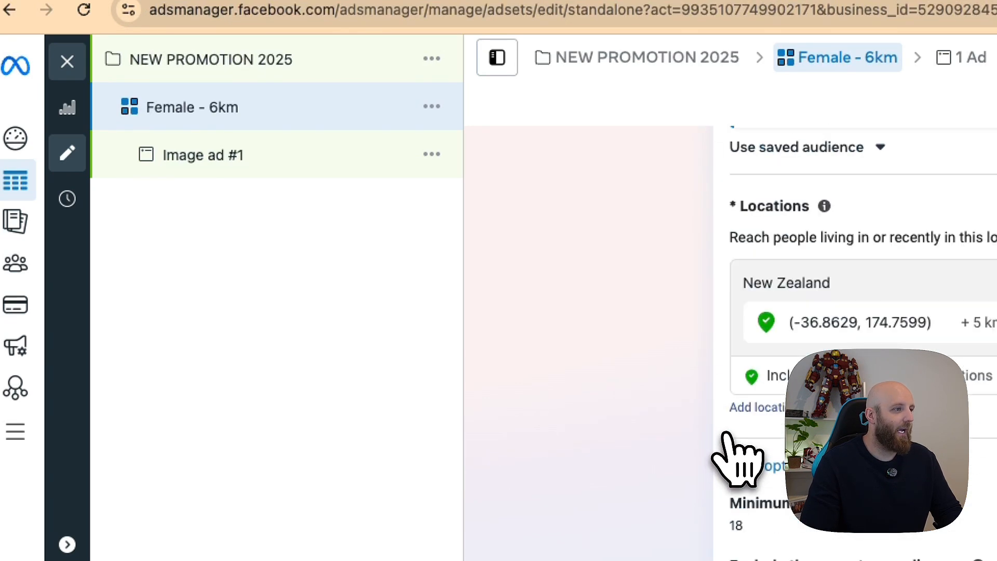
scroll(726, 436, "down", 5)
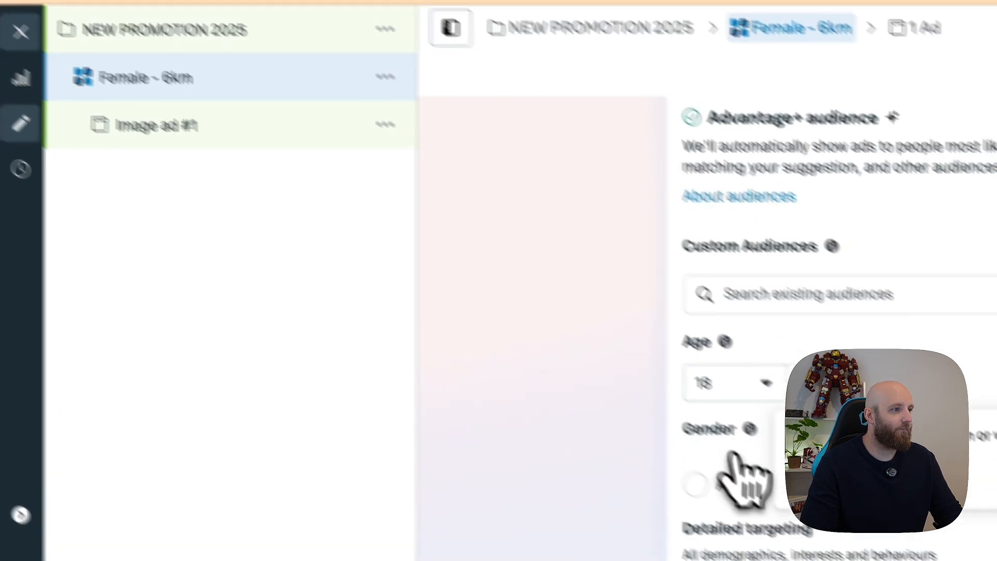
left_click(808, 514)
- Rename the ad set as Male - 6km
scroll(727, 301, "up", 20)
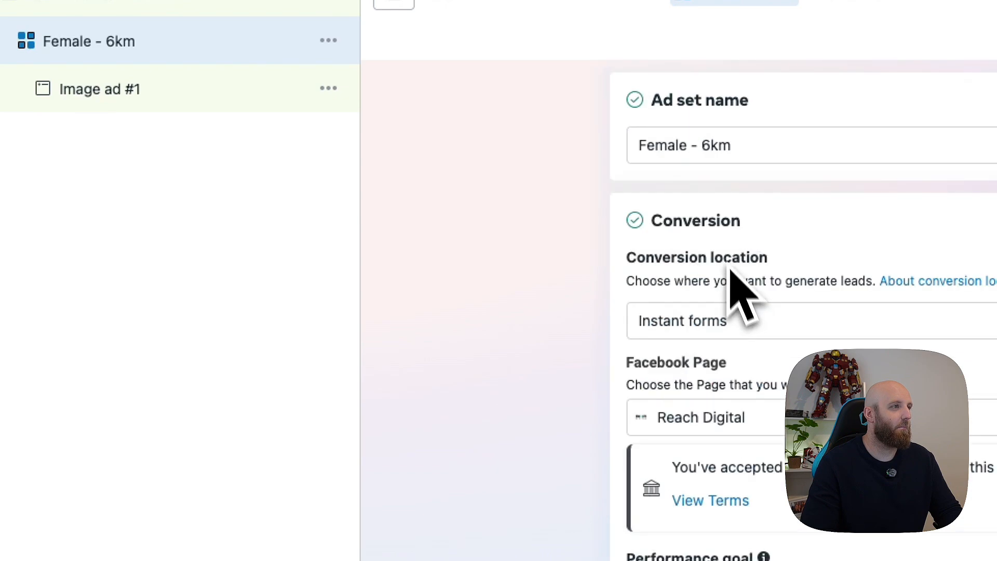
double_click(685, 146)
type("Male")
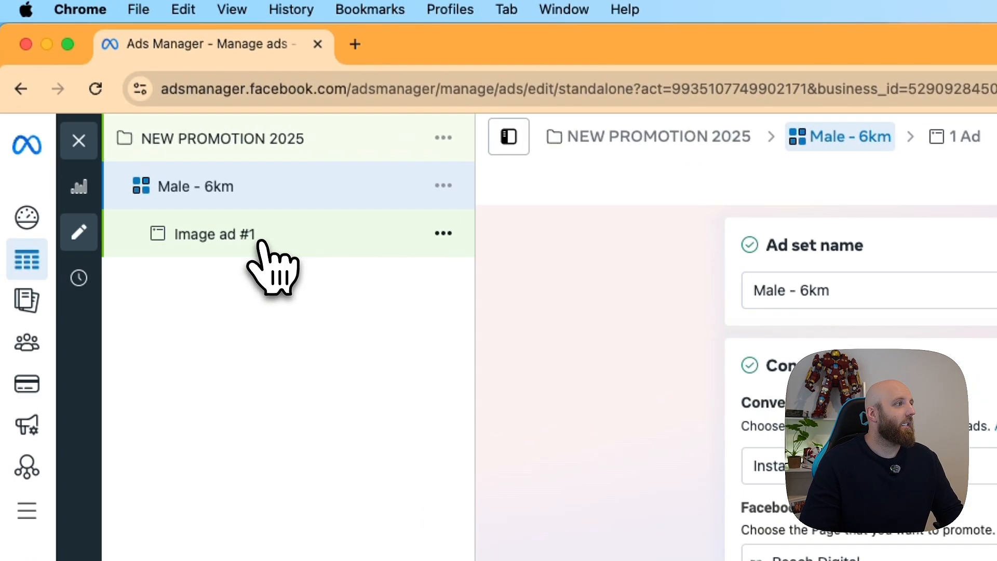
- Review how Image ad #1 looks across all placements in the Advanced Preview, close it, and return to the ad creative section
left_click(132, 98)
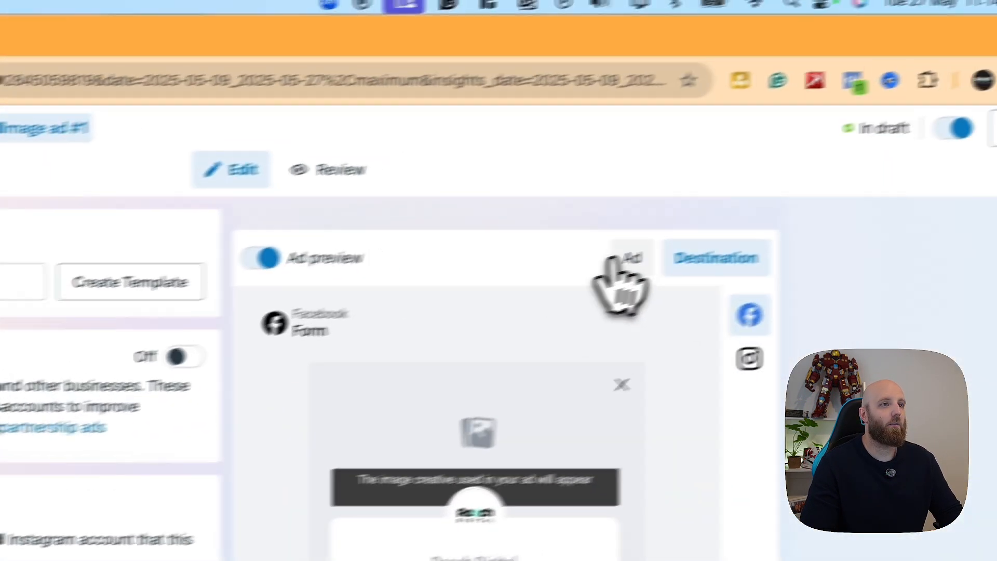
left_click(623, 260)
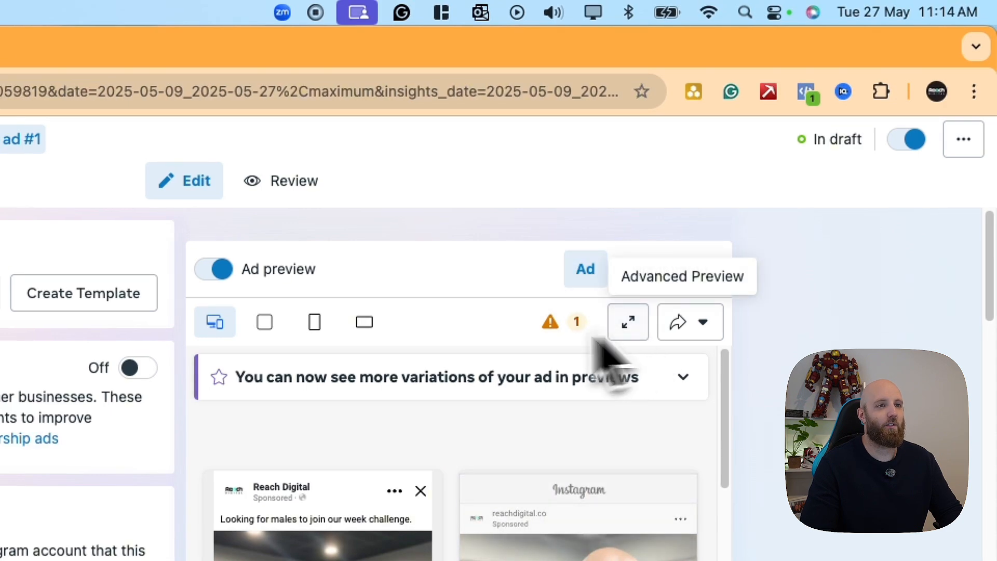
left_click(640, 324)
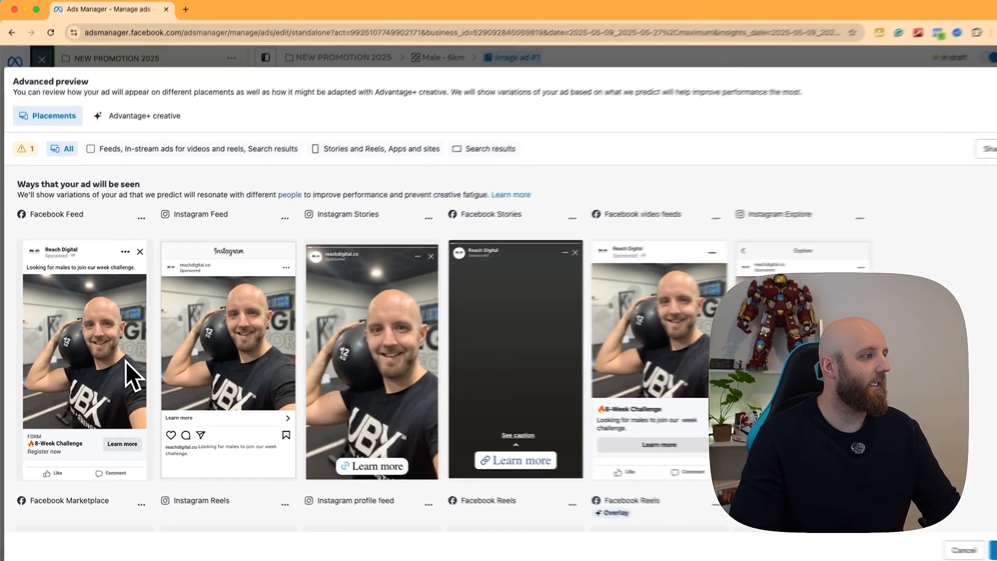
scroll(498, 348, "down", 10)
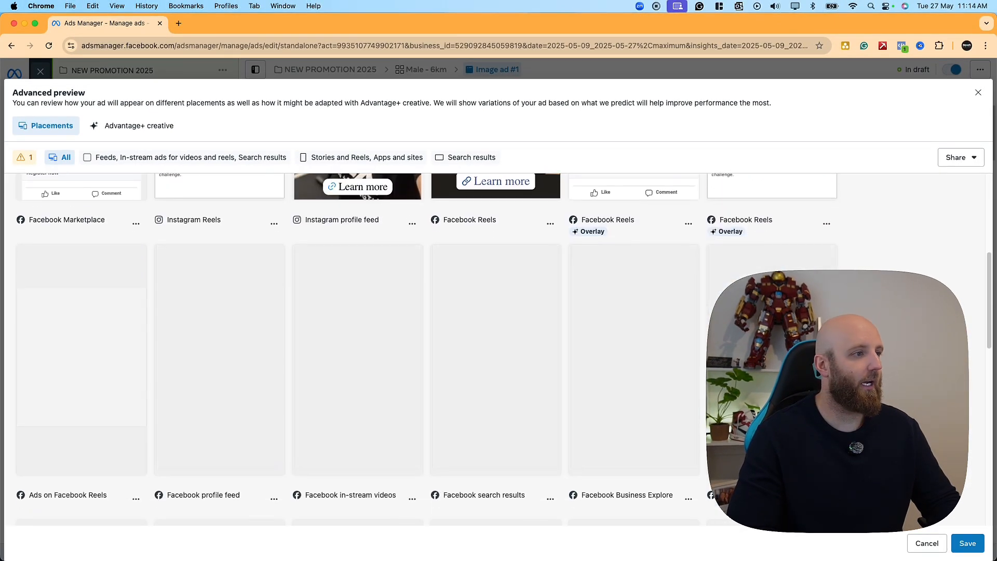
scroll(499, 348, "up", 10)
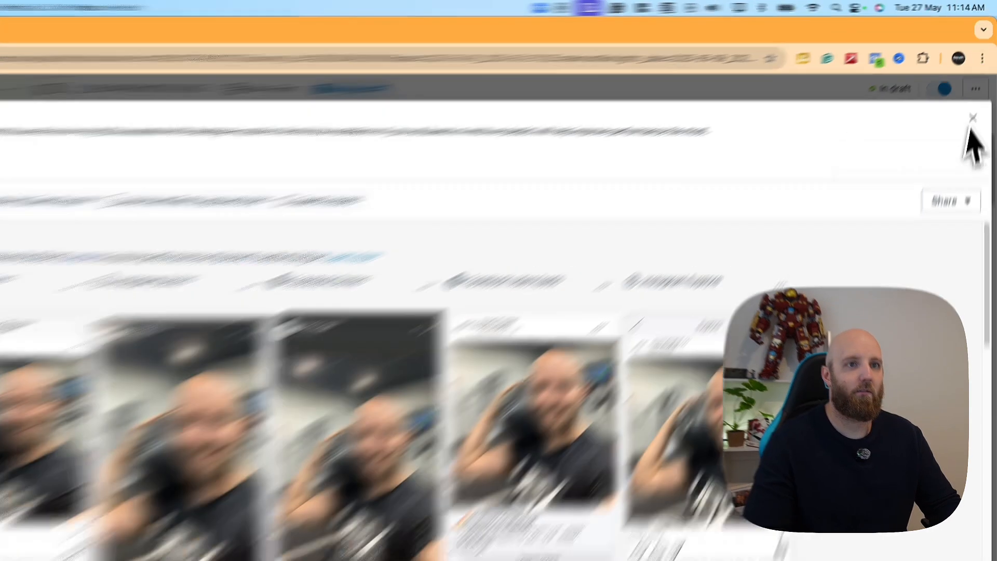
left_click(978, 93)
scroll(470, 304, "down", 8)
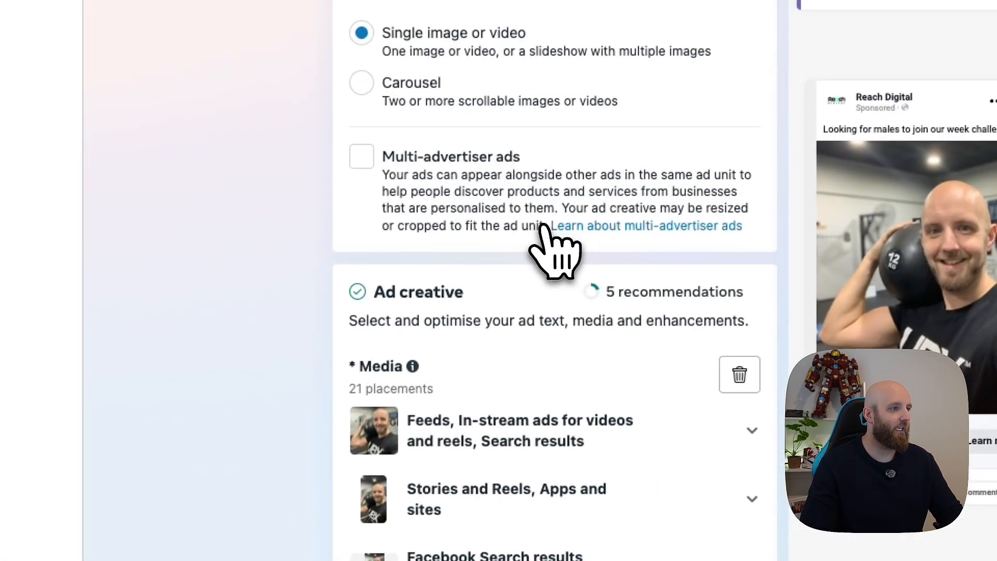
- Correct the ad's primary text to "Looking for males to join our 8 week challenge."
scroll(552, 248, "down", 7)
scroll(583, 345, "down", 7)
left_click(550, 98)
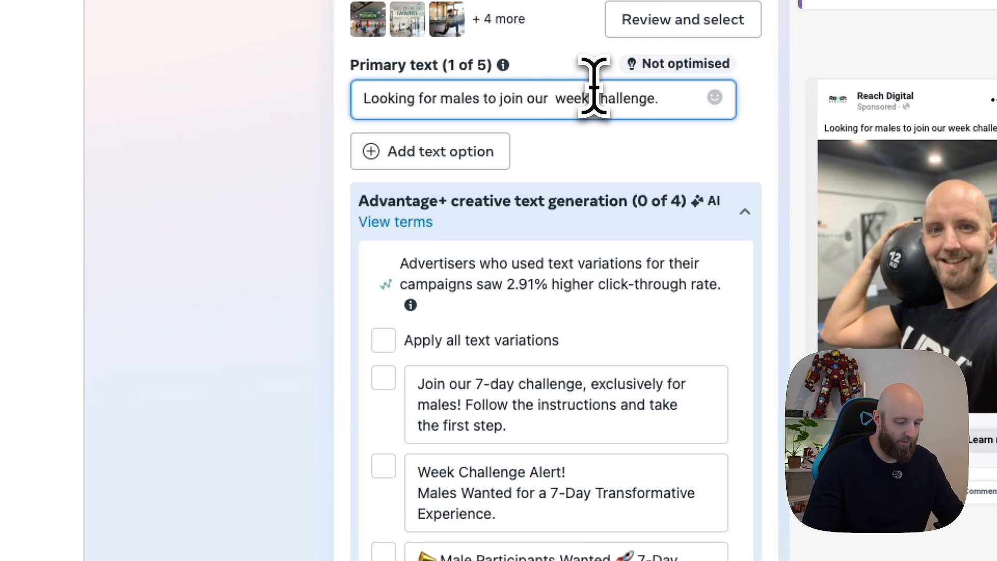
left_click(710, 213)
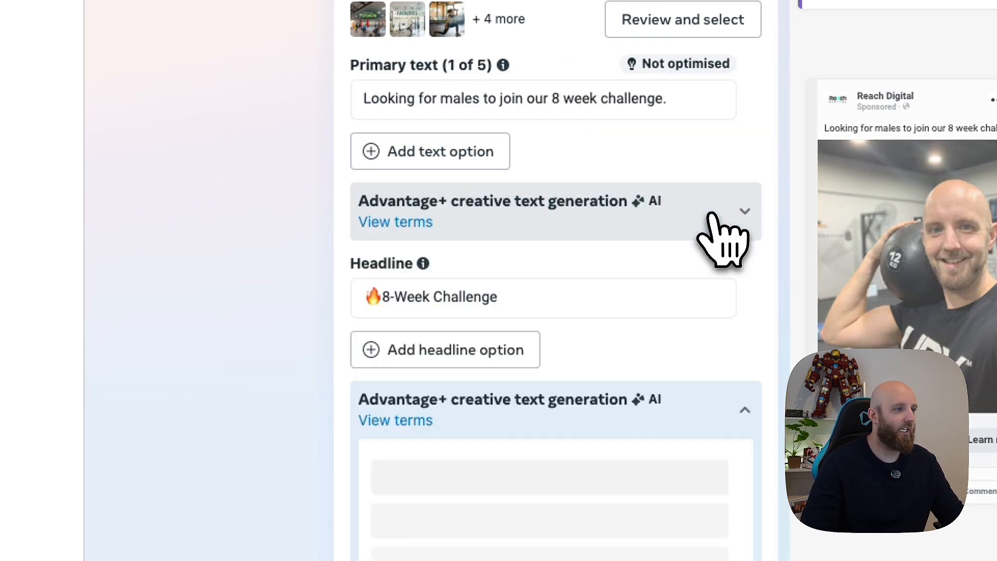
- Try selecting the first two AI-generated primary text variations and clear all the variations again
left_click(712, 214)
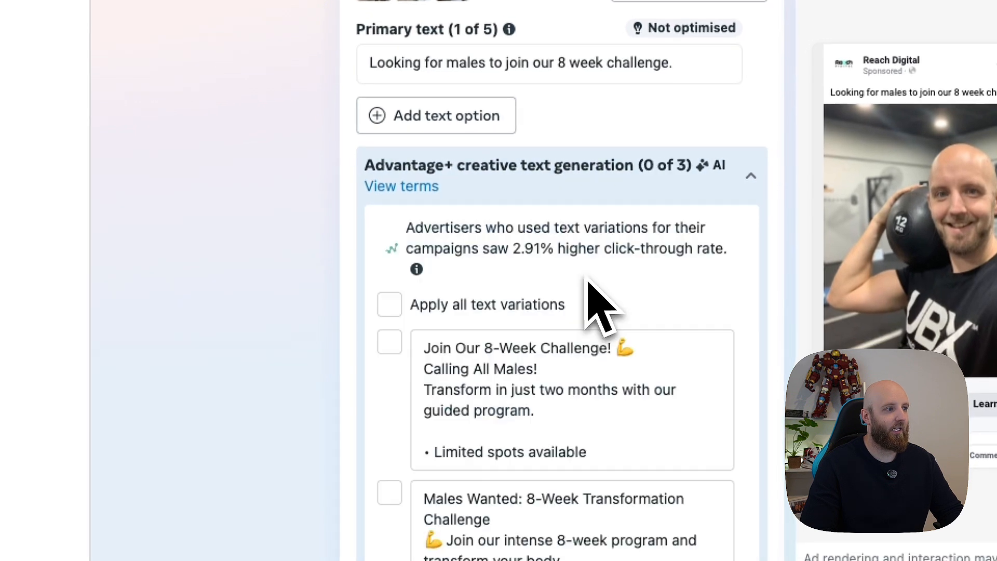
scroll(645, 423, "down", 2)
scroll(651, 400, "up", 2)
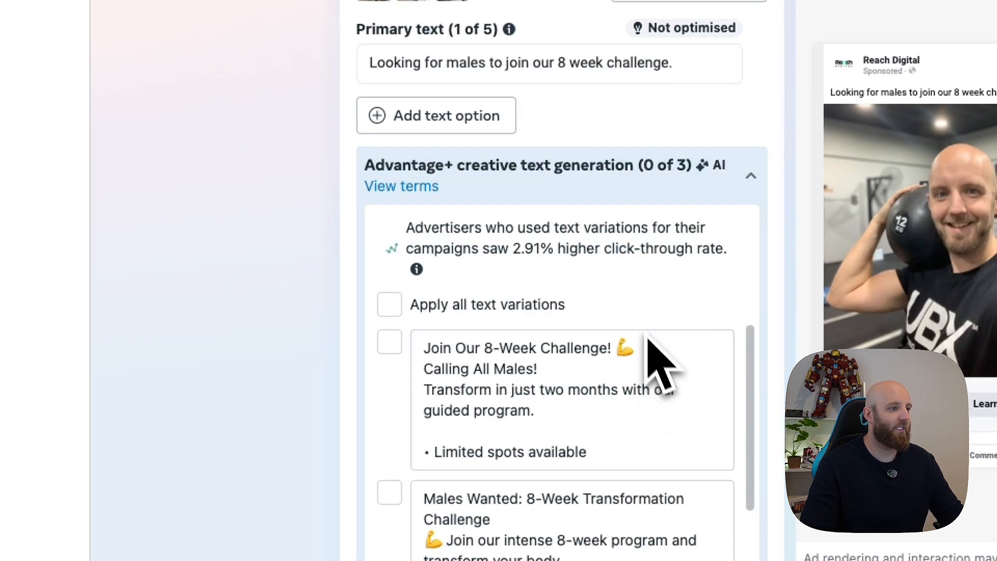
left_click(390, 343)
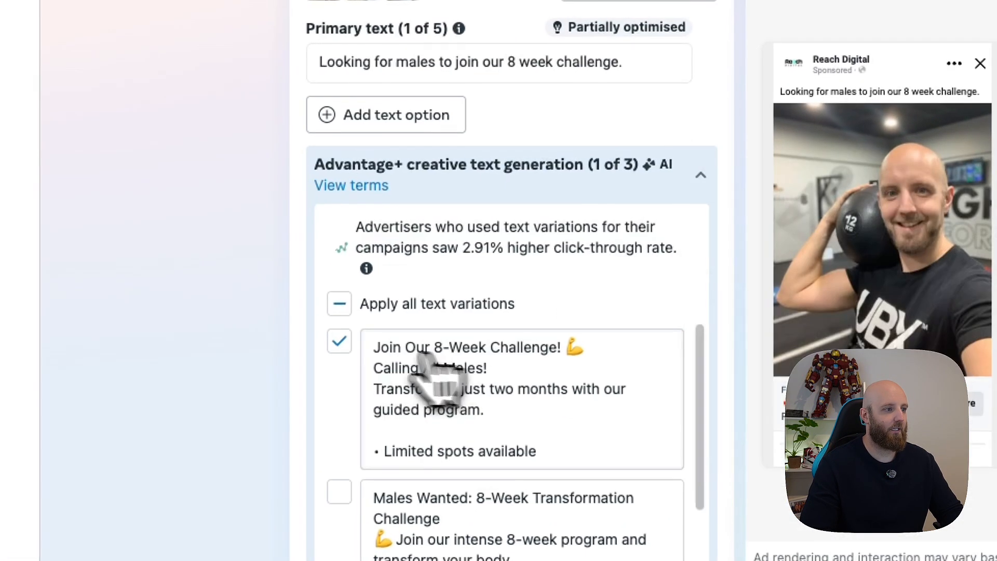
scroll(348, 462, "down", 1)
scroll(576, 327, "down", 3)
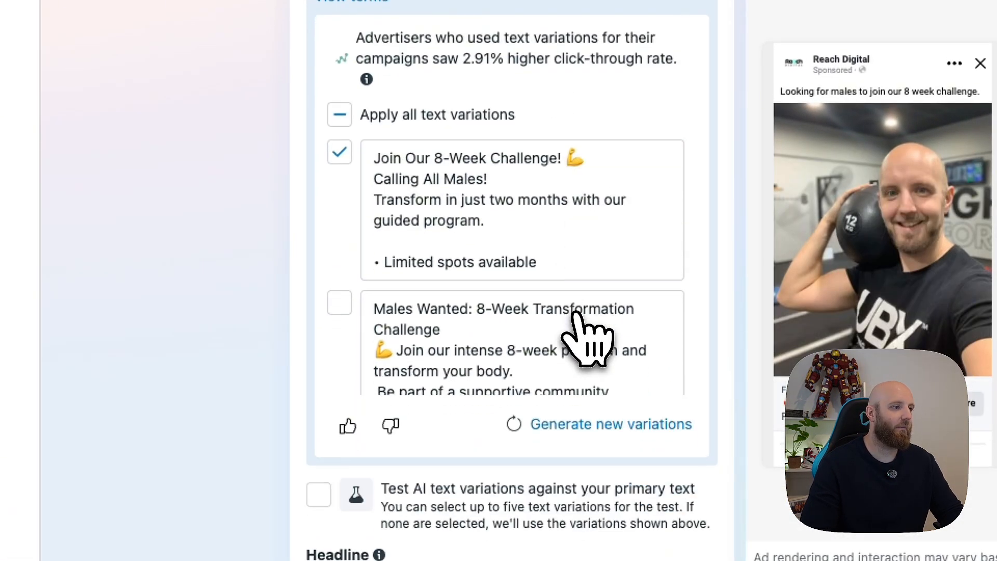
scroll(478, 327, "down", 2)
left_click(340, 200)
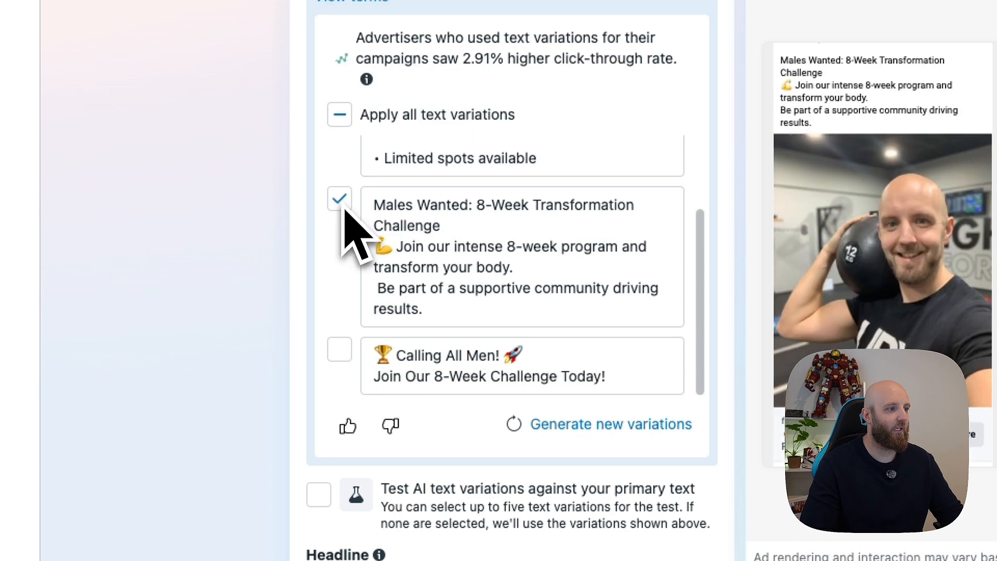
scroll(613, 265, "up", 2)
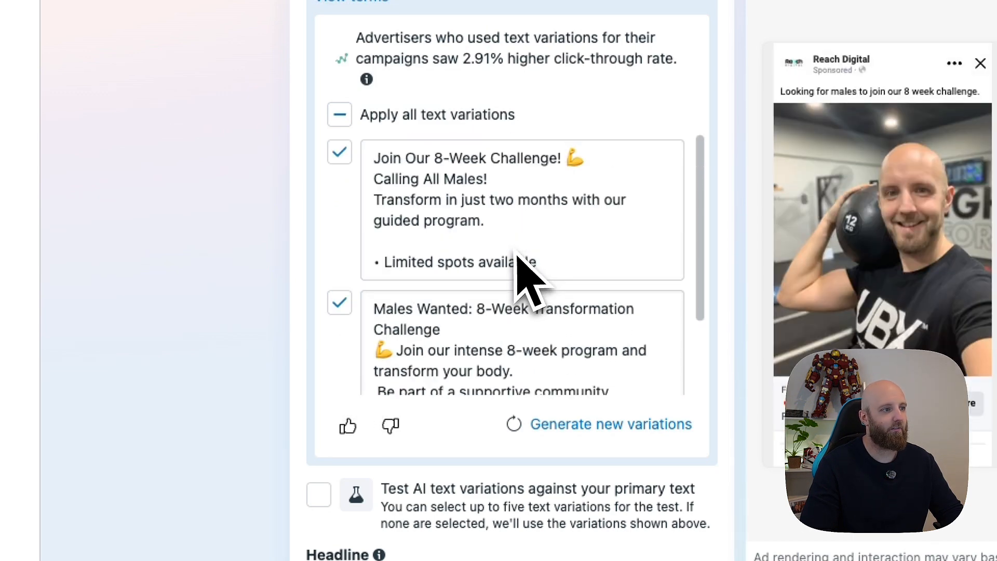
scroll(516, 260, "down", 2)
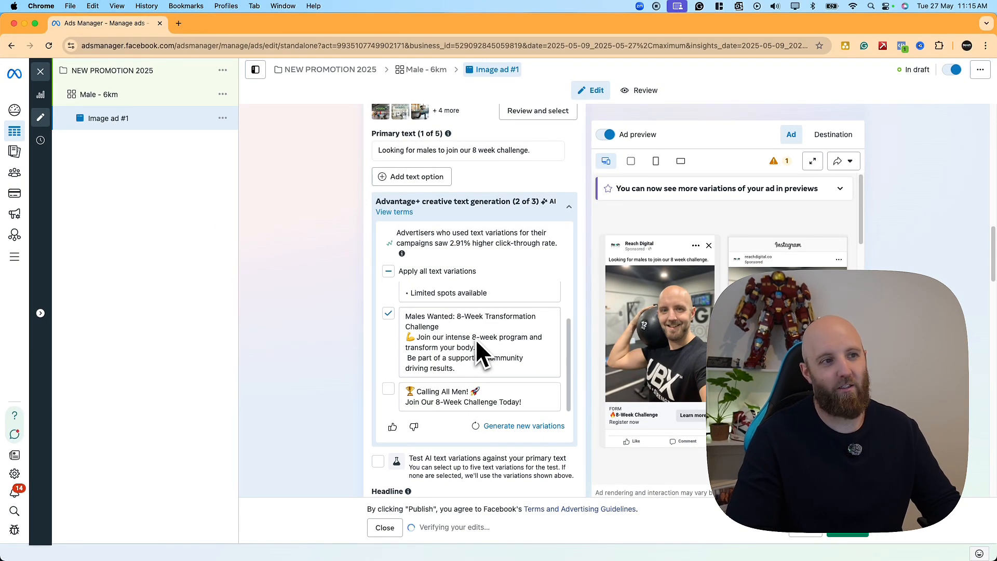
scroll(509, 349, "up", 1)
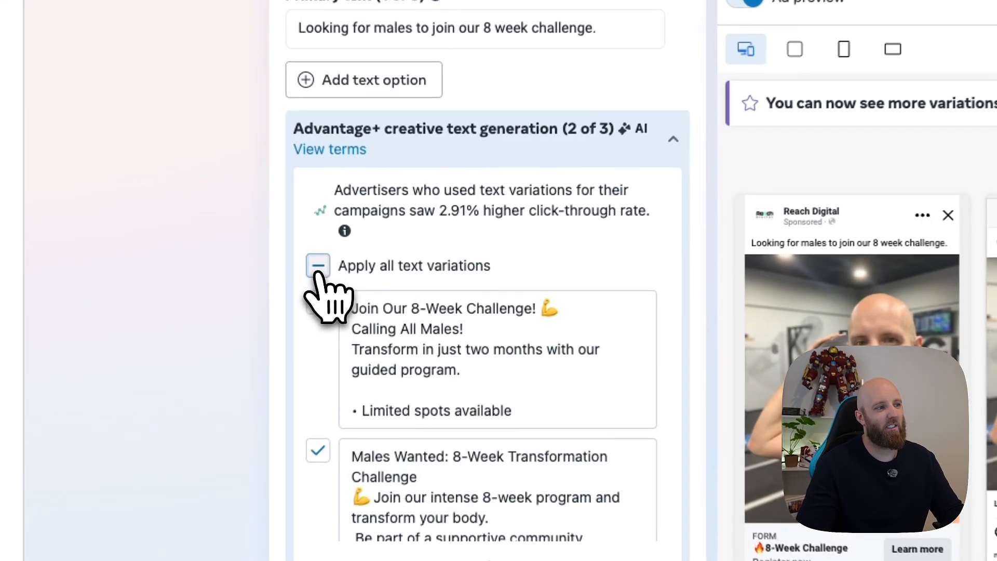
left_click(389, 271)
left_click(388, 271)
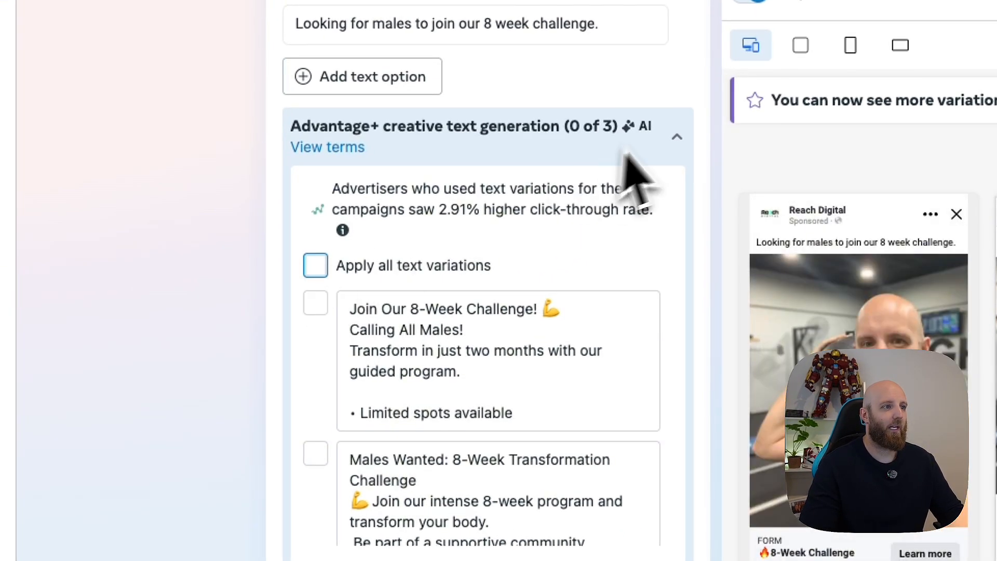
- Collapse the Advantage+ creative text generation suggestions under both the primary text and the headline
left_click(656, 134)
left_click(657, 135)
left_click(658, 136)
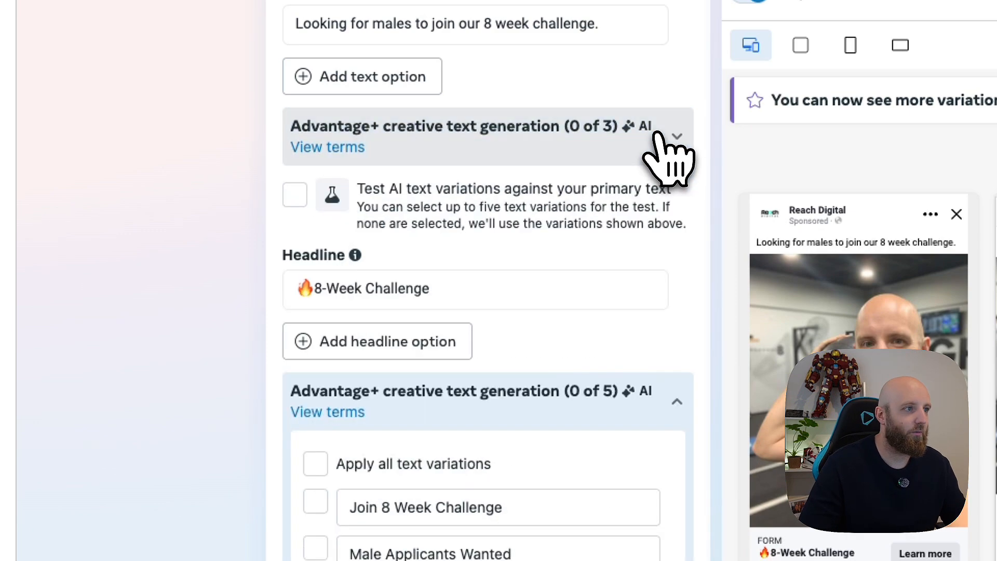
scroll(494, 268, "down", 3)
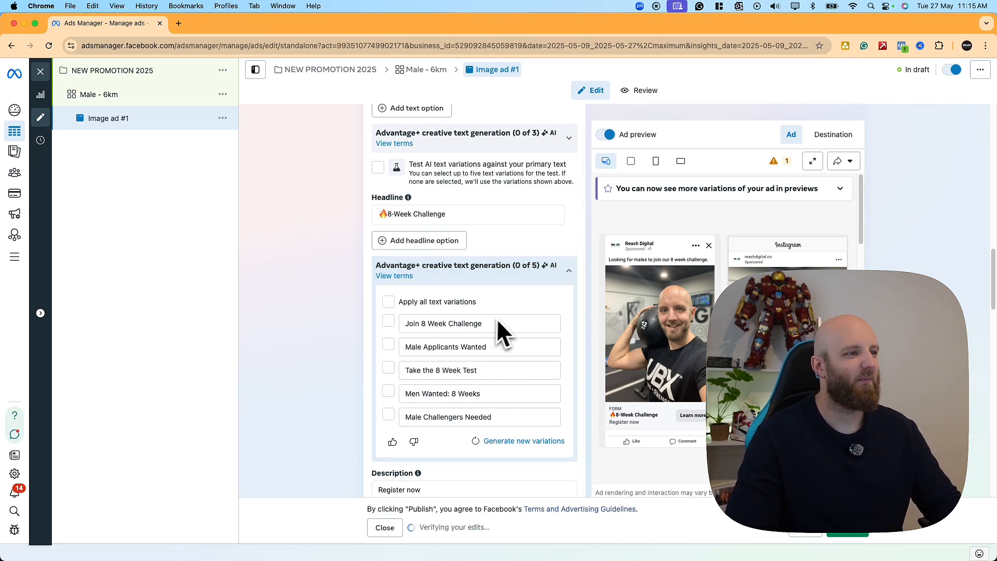
mouse_move(549, 268)
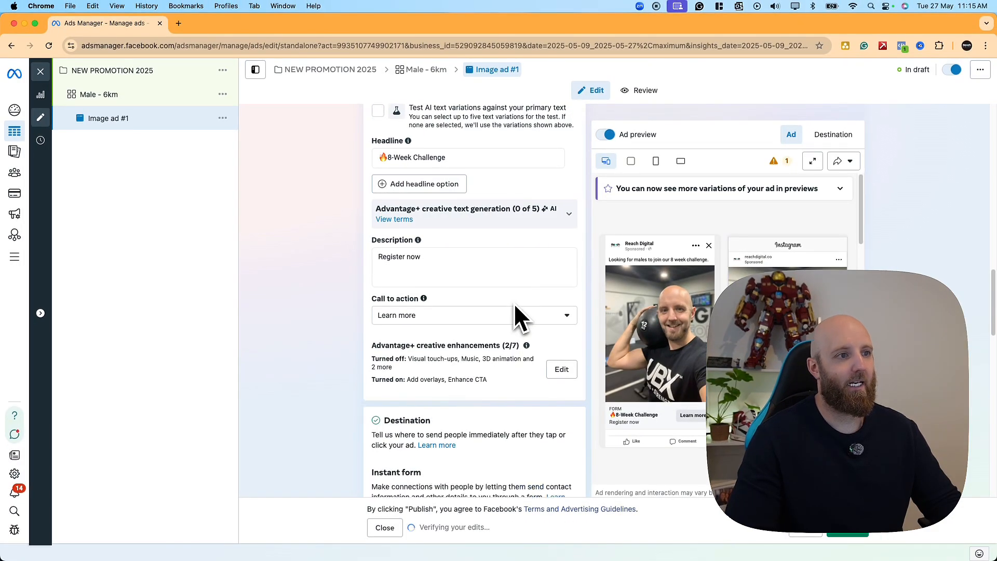
- Review the ad's primary text, headline, description, call to action and creative enhancements
scroll(513, 304, "up", 5)
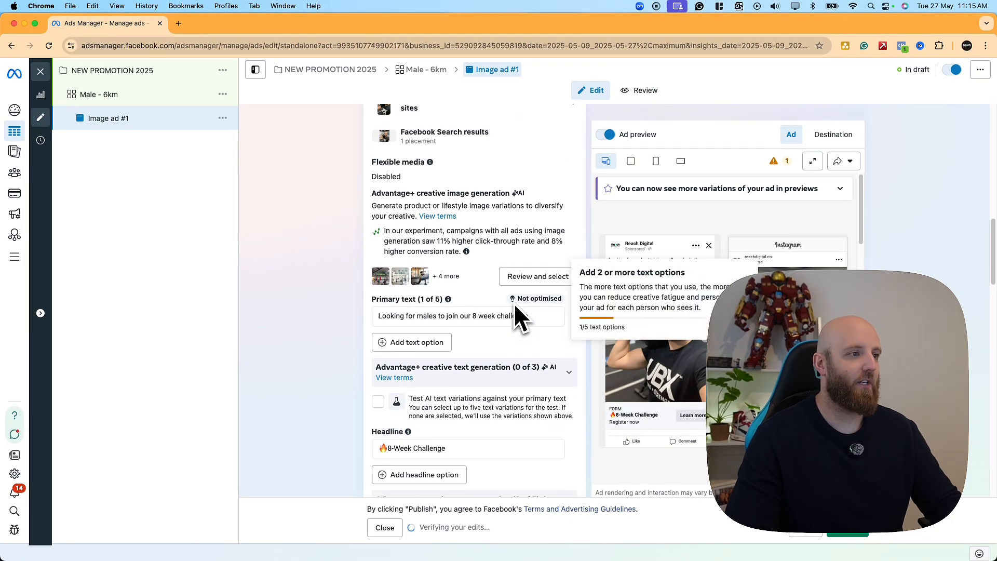
scroll(513, 303, "down", 1)
left_click_drag(395, 315, 530, 340)
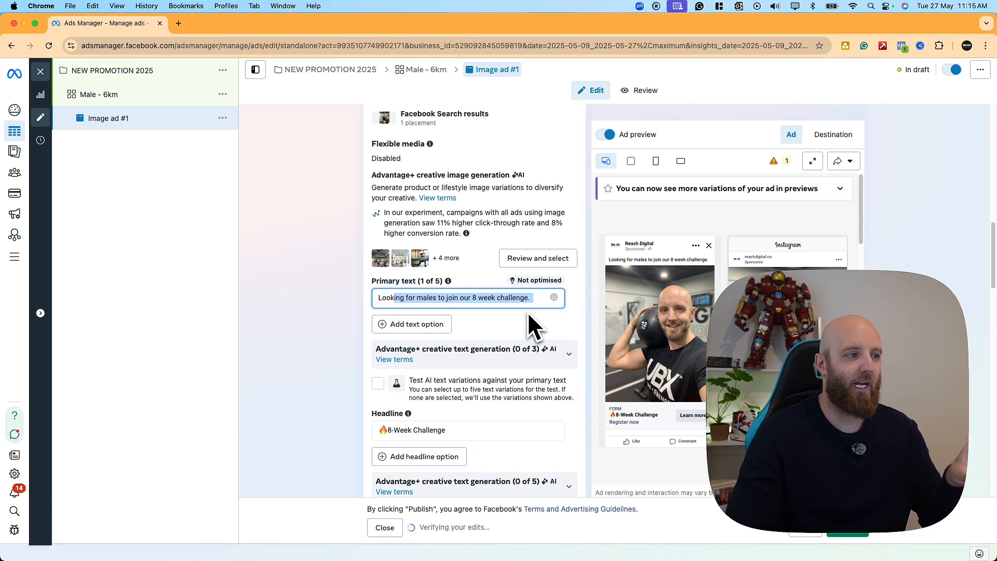
scroll(528, 312, "down", 5)
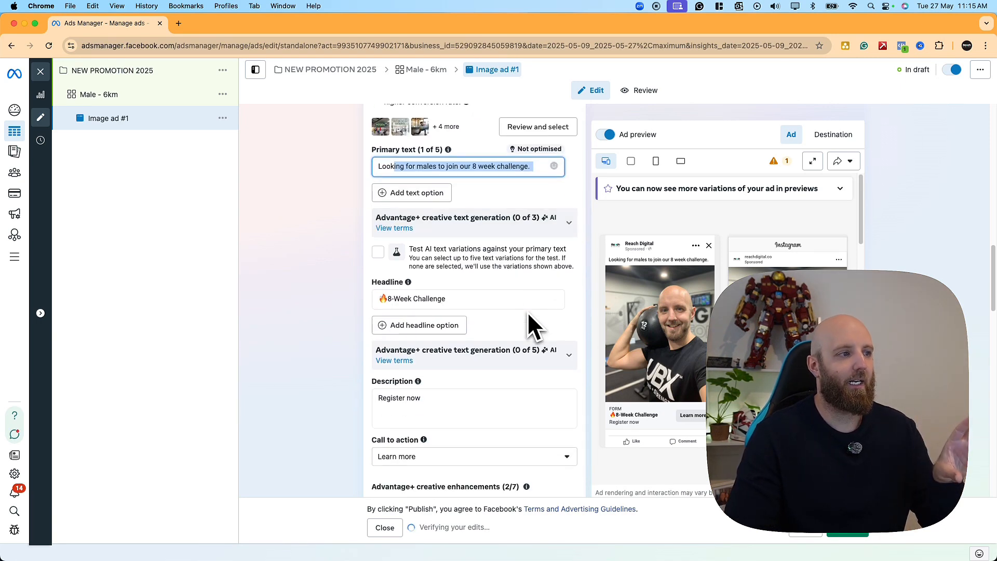
scroll(527, 311, "down", 2)
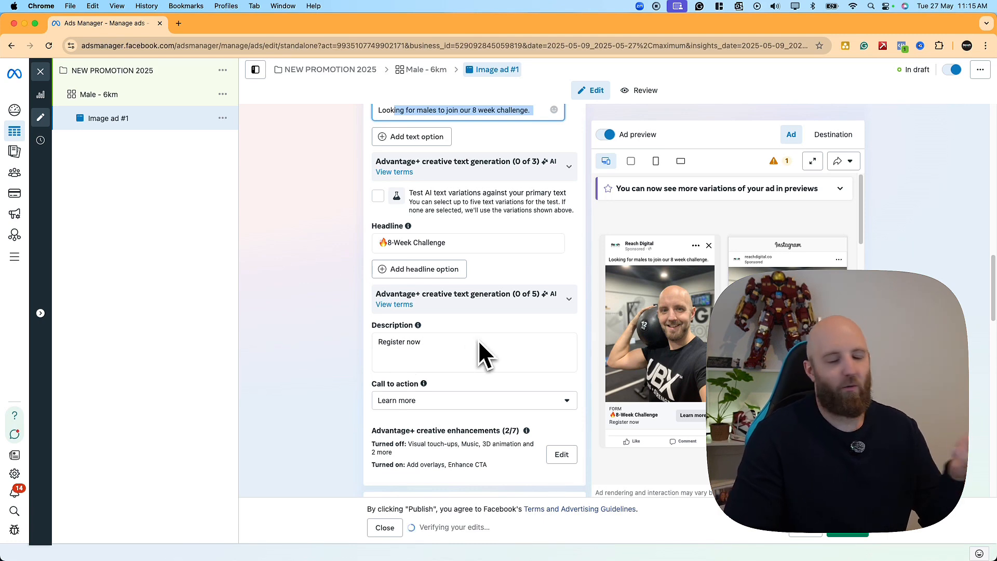
scroll(479, 339, "down", 2)
scroll(478, 339, "down", 3)
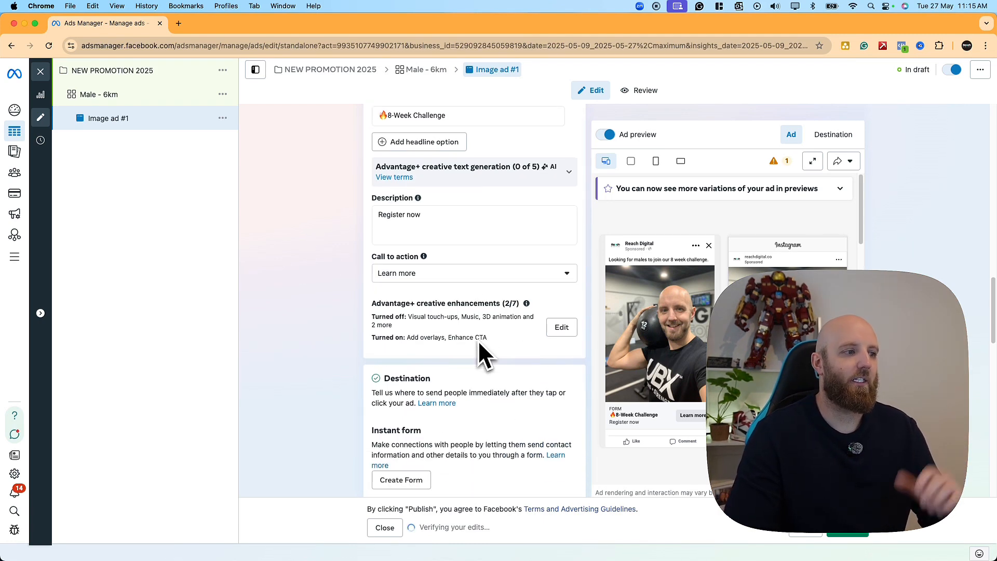
- Create a new instant form for the ad and name it "New master form 2025"
scroll(477, 339, "down", 3)
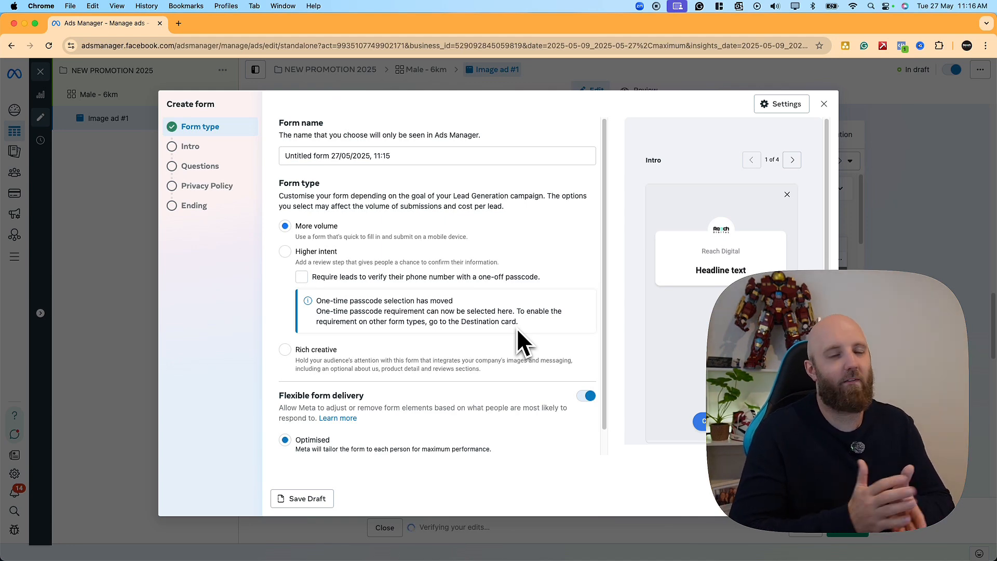
left_click(420, 158)
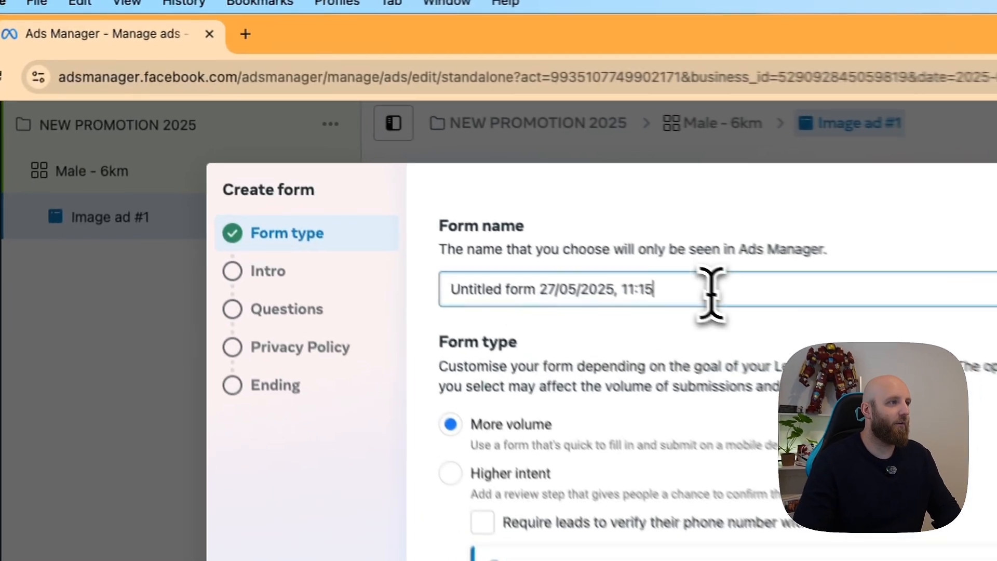
key("ctrl+a")
type("N")
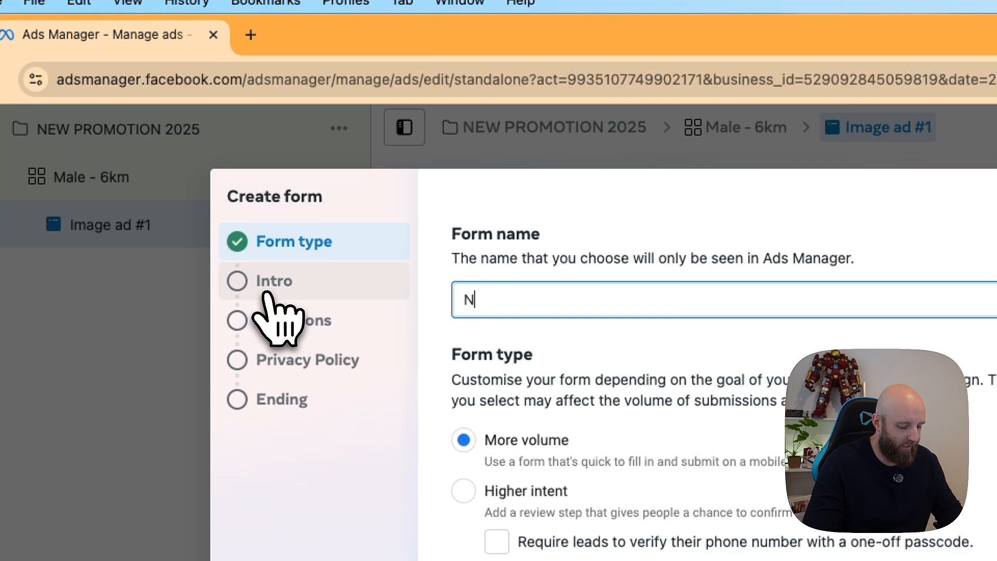
type("ew master form 2025")
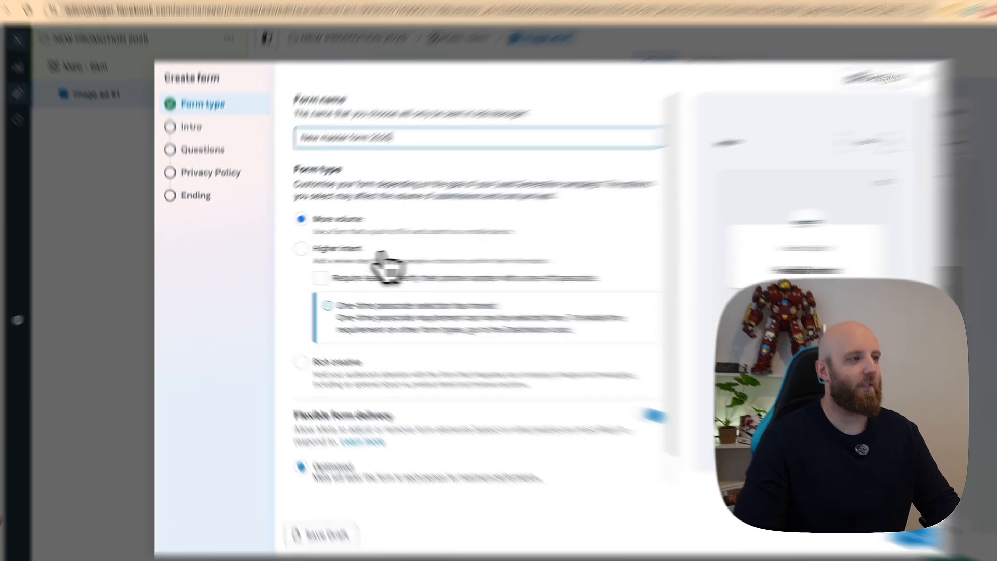
- Try the Higher intent form type with one-off passcode phone verification and return to More volume
left_click(353, 255)
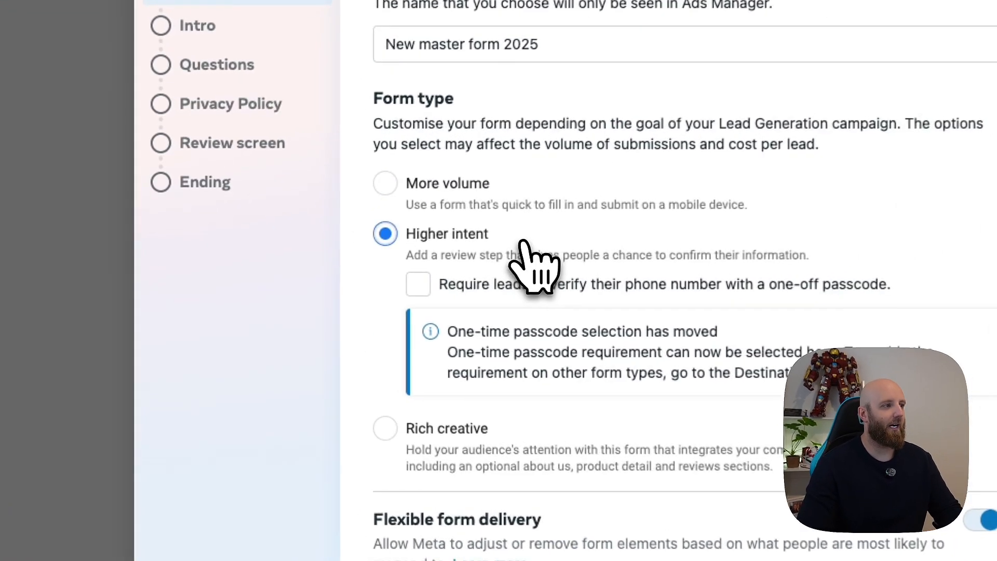
left_click(519, 283)
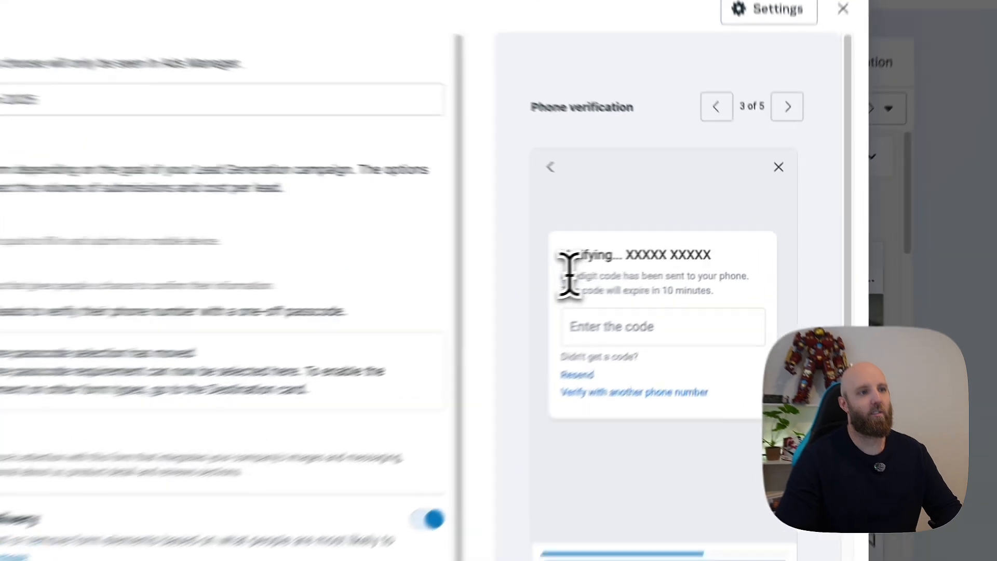
left_click_drag(667, 257, 732, 257)
left_click(746, 289)
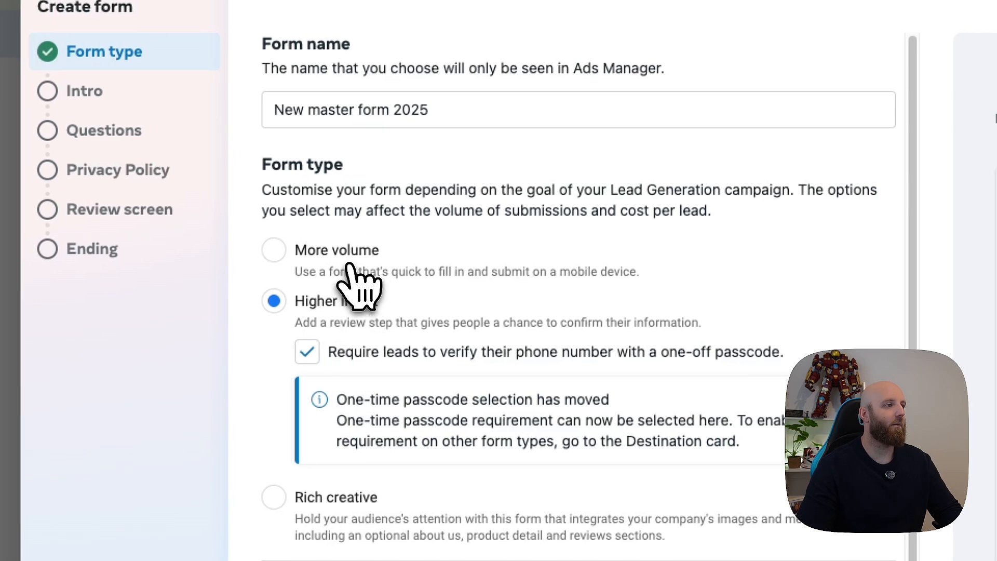
left_click(134, 254)
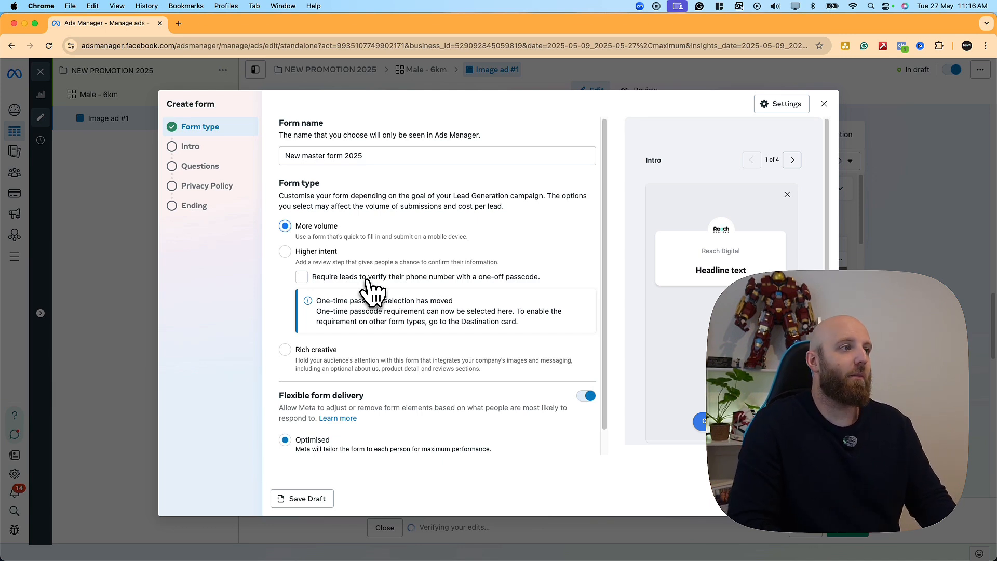
- Try the optional background image in the form's intro and turn it off again
scroll(369, 289, "down", 1)
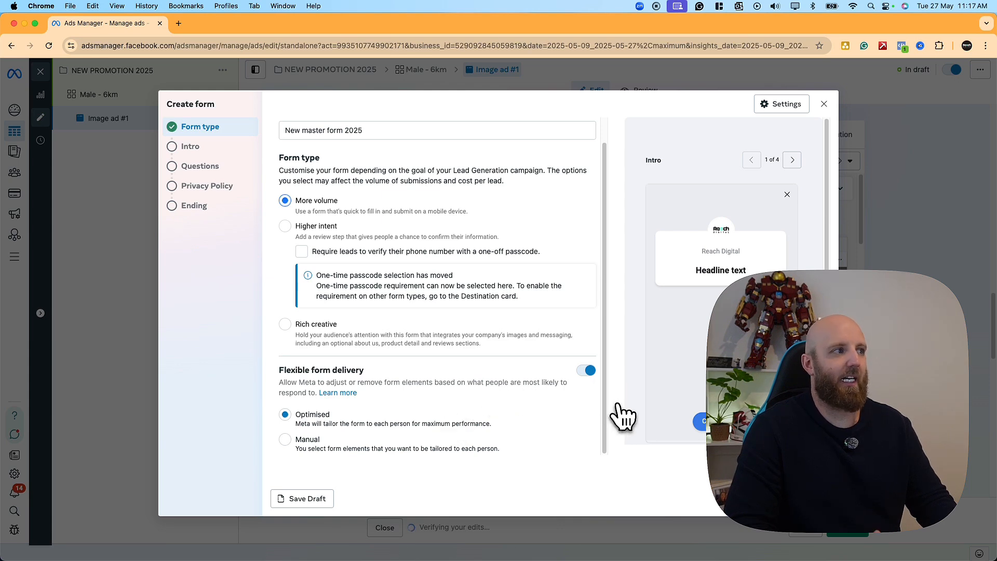
scroll(563, 383, "up", 1)
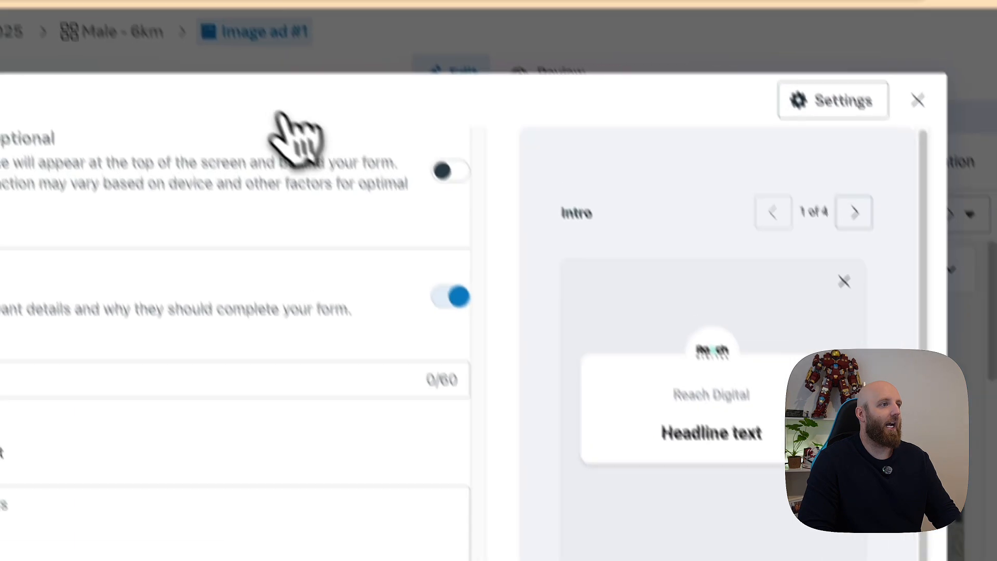
left_click(466, 199)
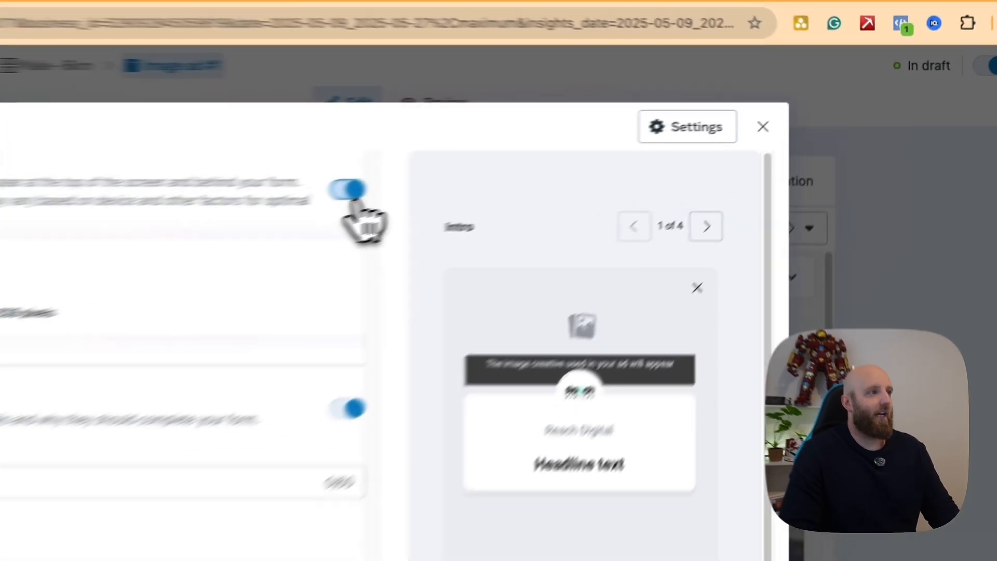
left_click(592, 140)
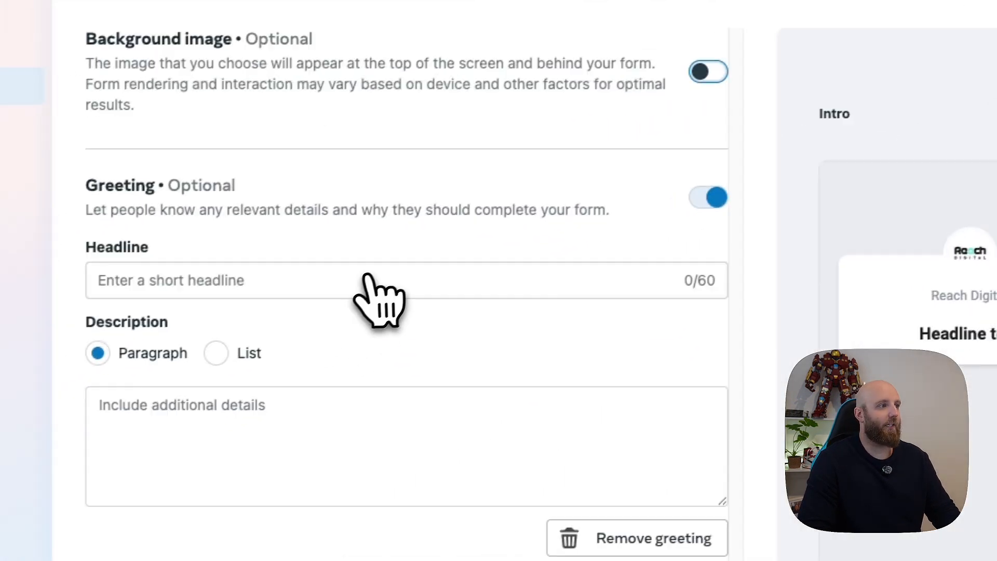
- Set the greeting headline in the form's intro to "Thanks for your interest."
left_click(371, 273)
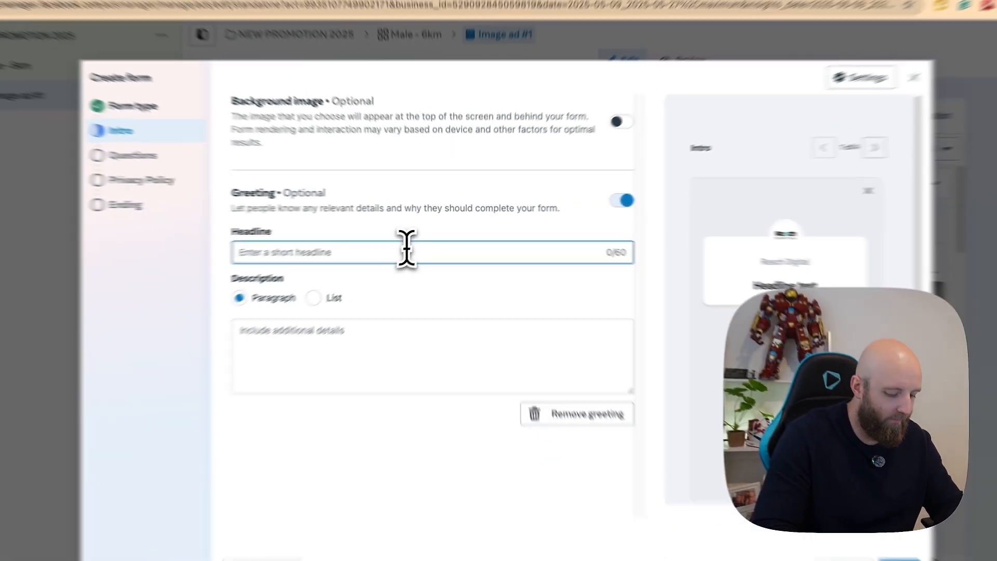
type("Thanks for ")
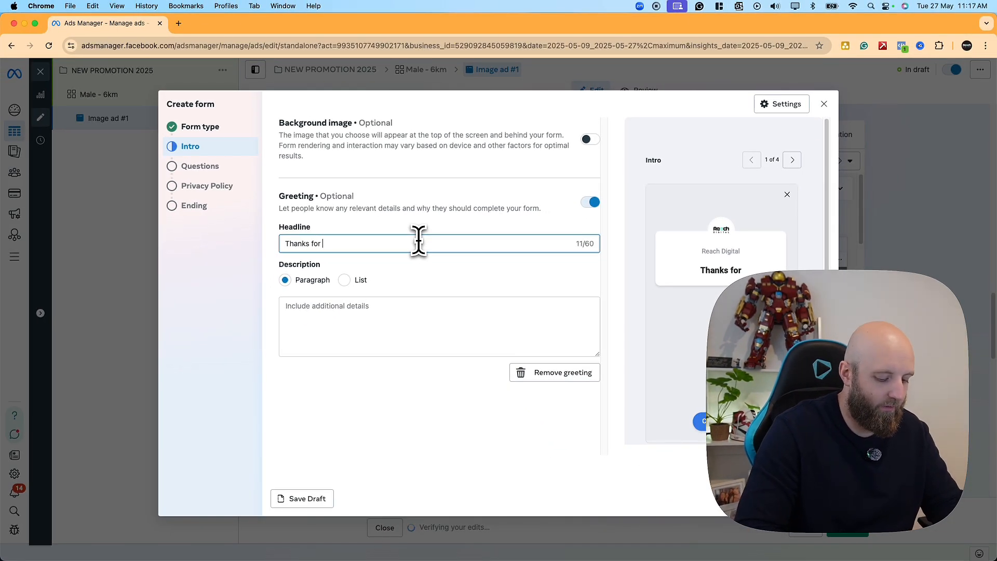
type("your intrest")
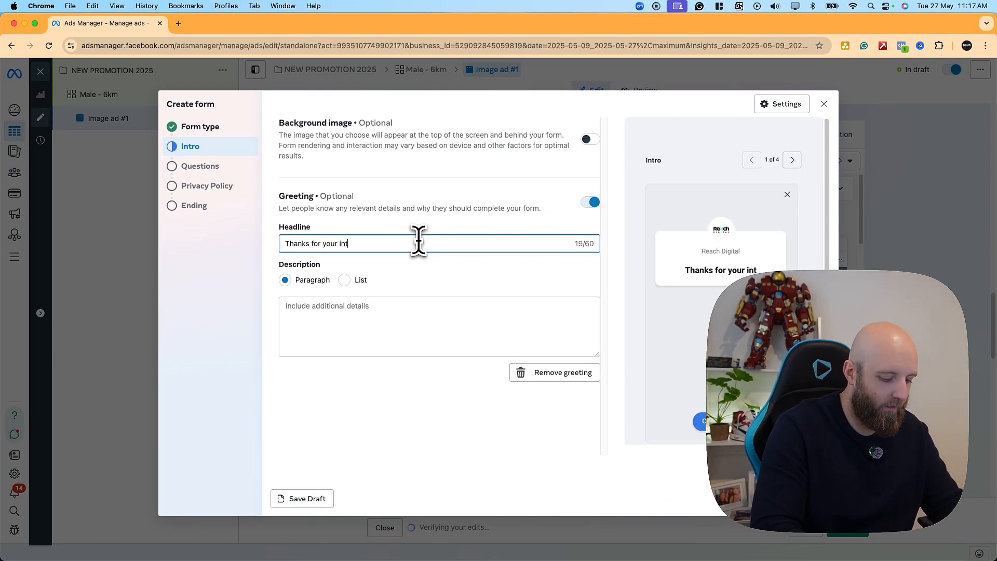
right_click(361, 244)
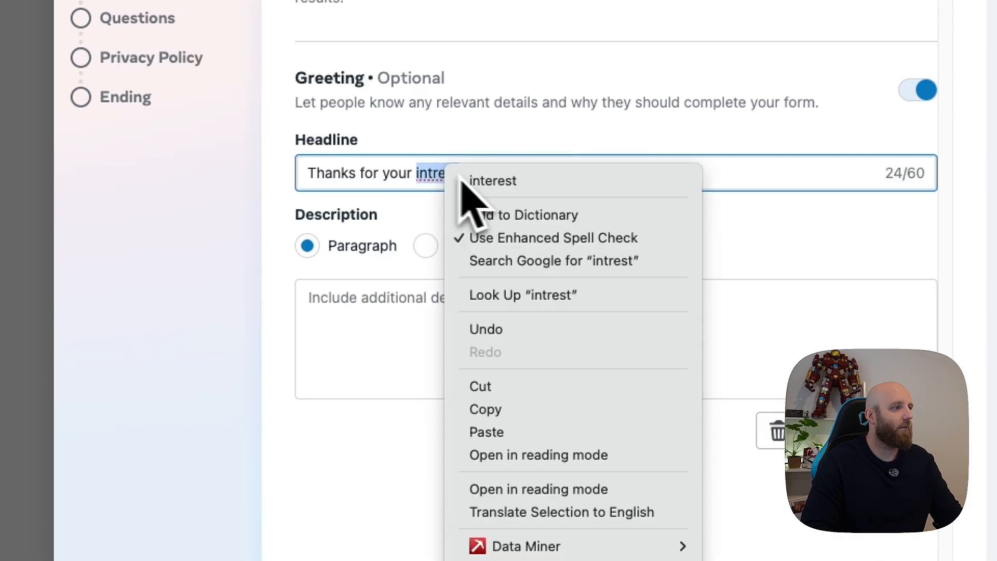
left_click(488, 182)
type(".")
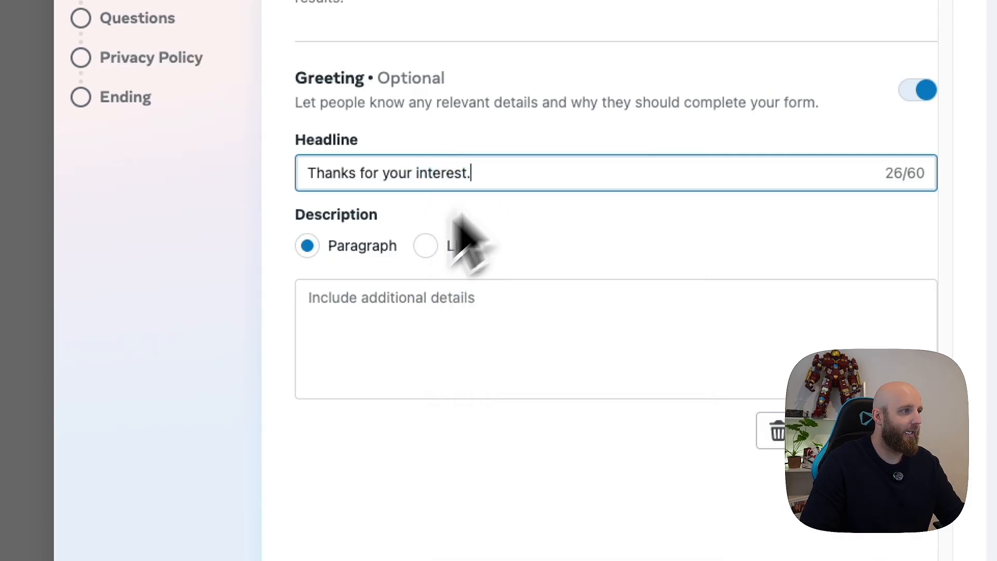
- Enter the greeting description "Our 8 week challenge starts xyz........" and continue to the form's questions
left_click(349, 290)
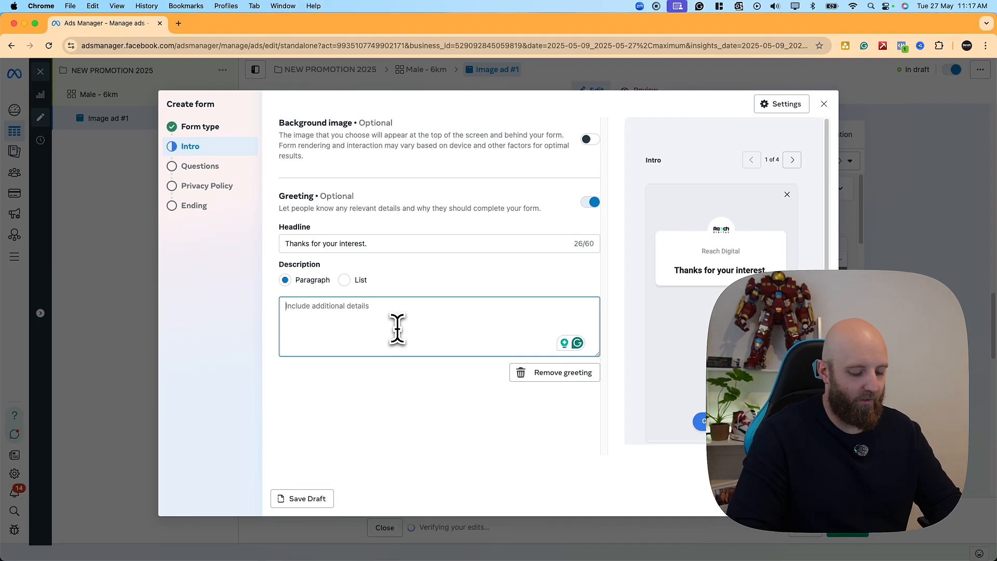
type("Our 8 week challenge starts")
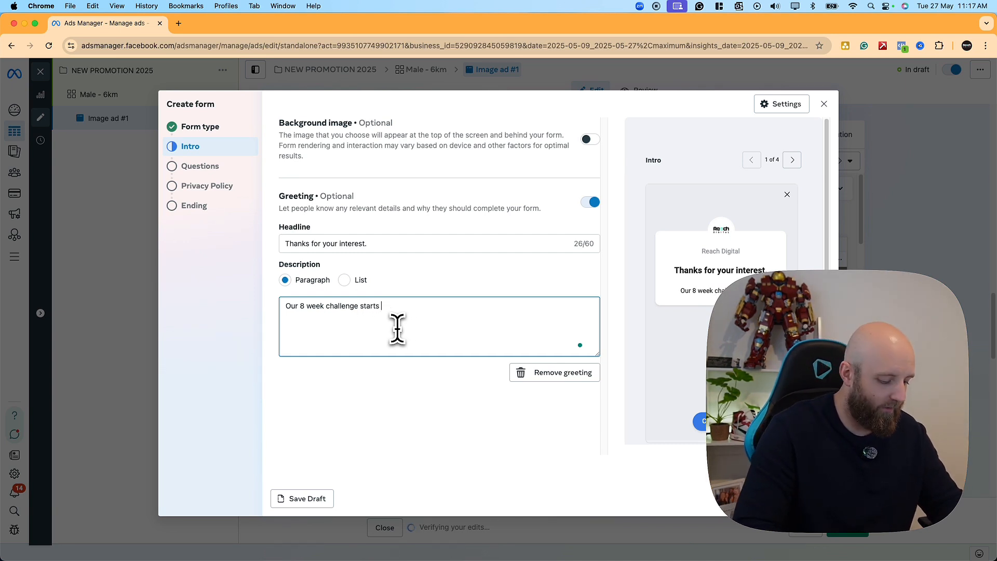
type("yz.....")
key("Return")
key("Return")
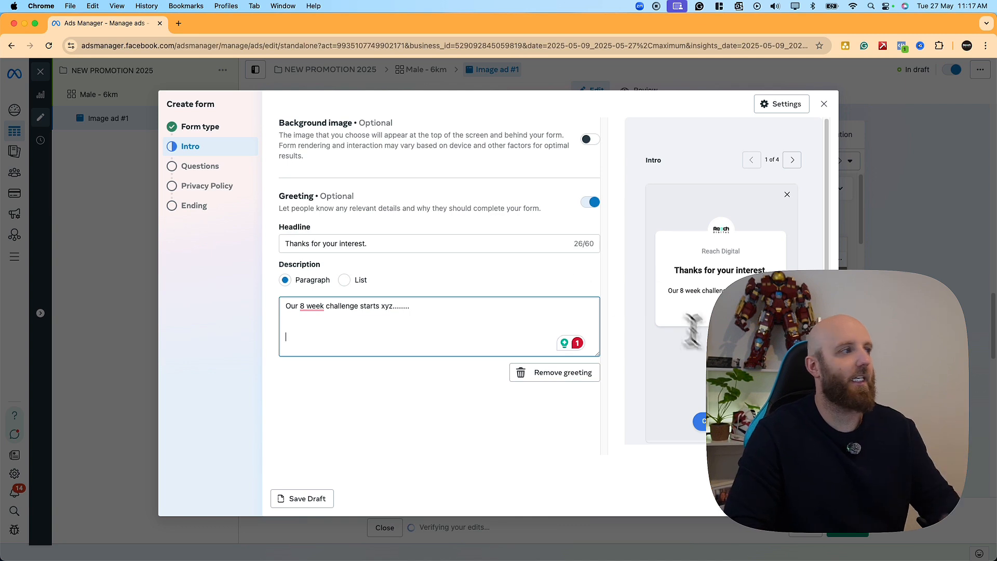
type("12")
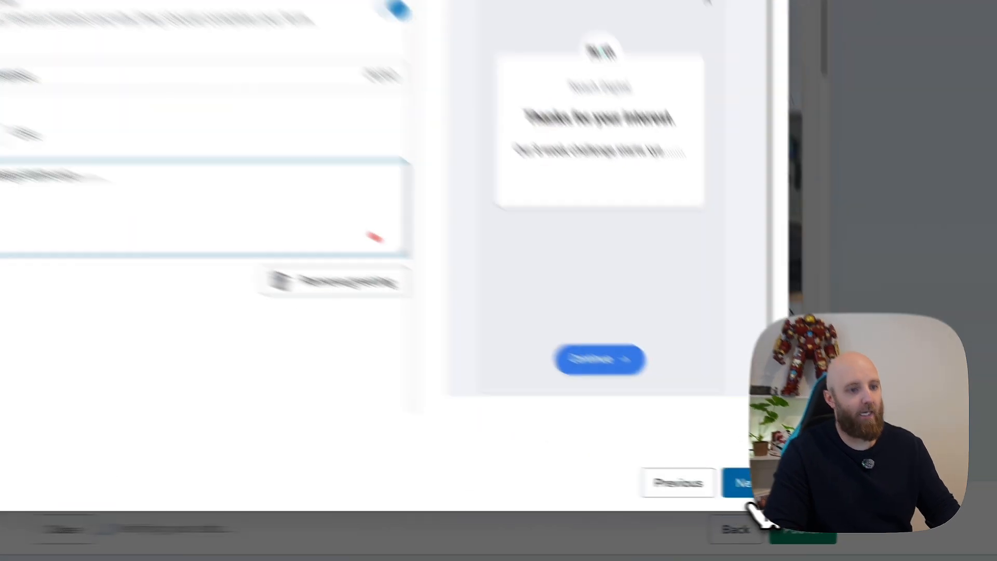
left_click(809, 498)
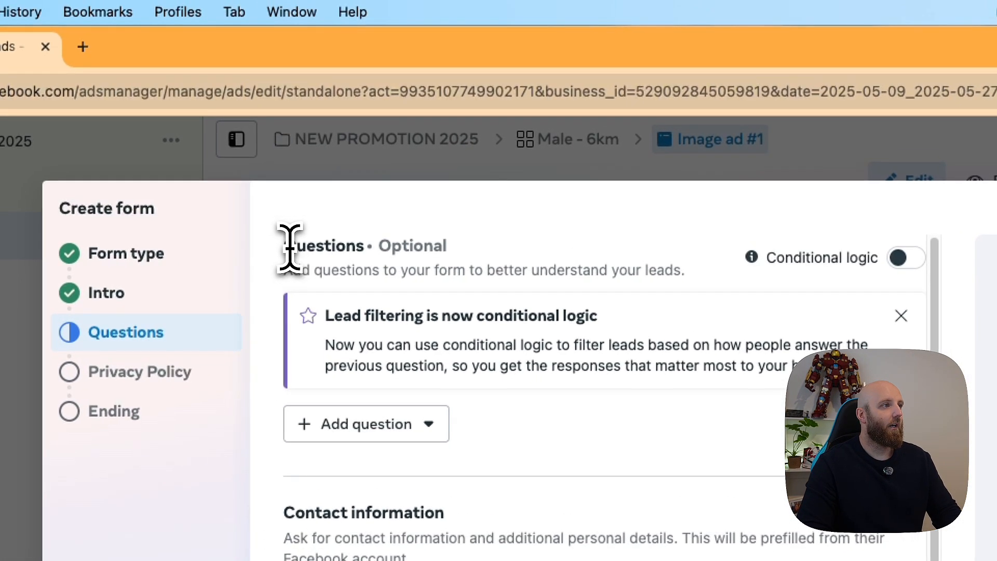
- Dismiss the lead filtering notice and add a multiple-choice question reading "Where do you live ?"
left_click_drag(290, 247, 781, 250)
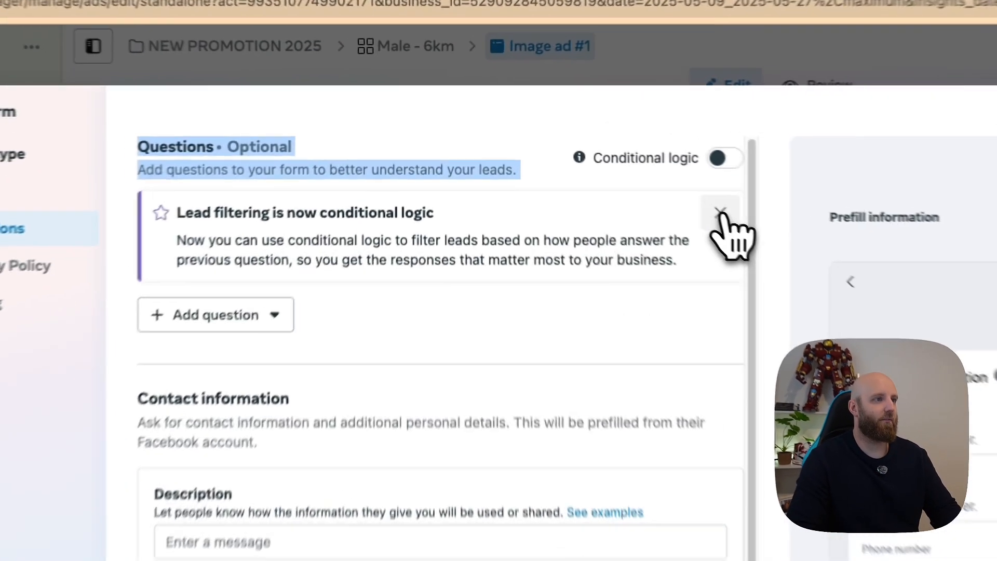
left_click(587, 158)
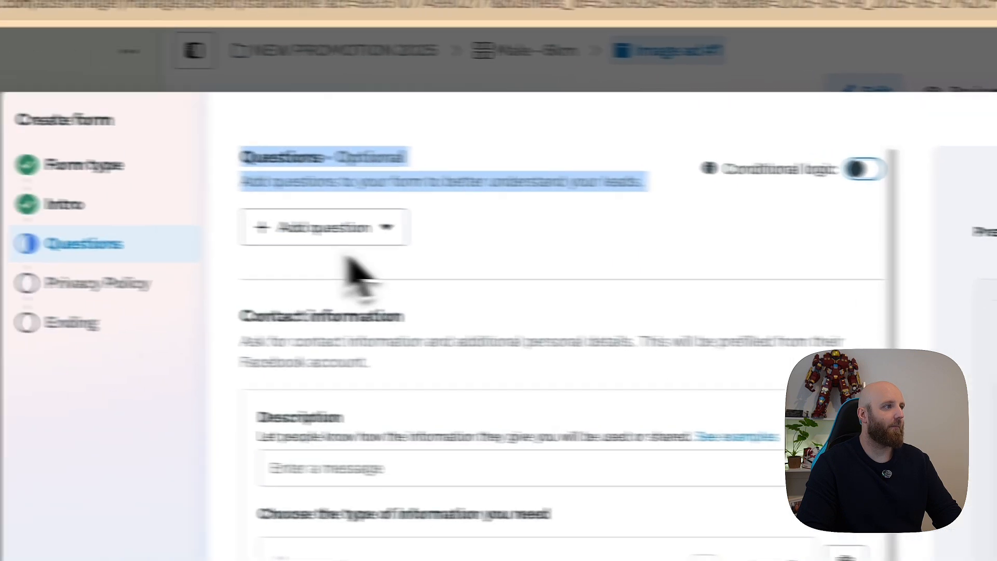
left_click(240, 220)
left_click(440, 237)
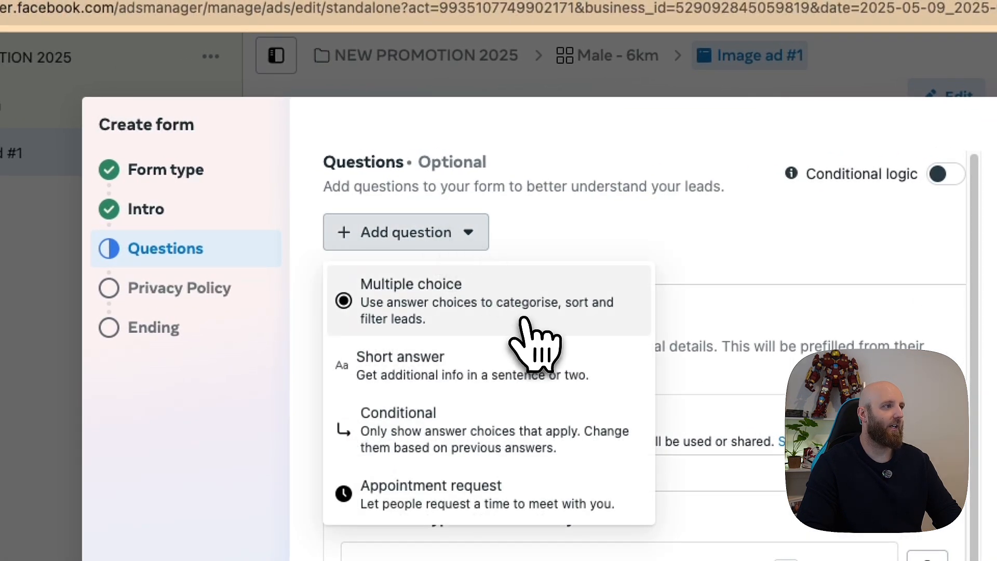
left_click(534, 290)
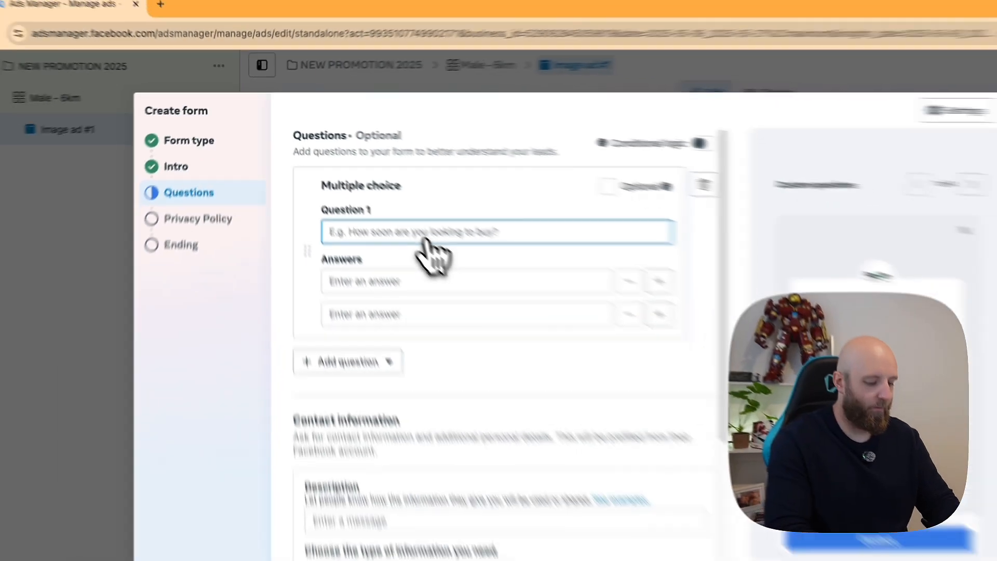
type("Where do")
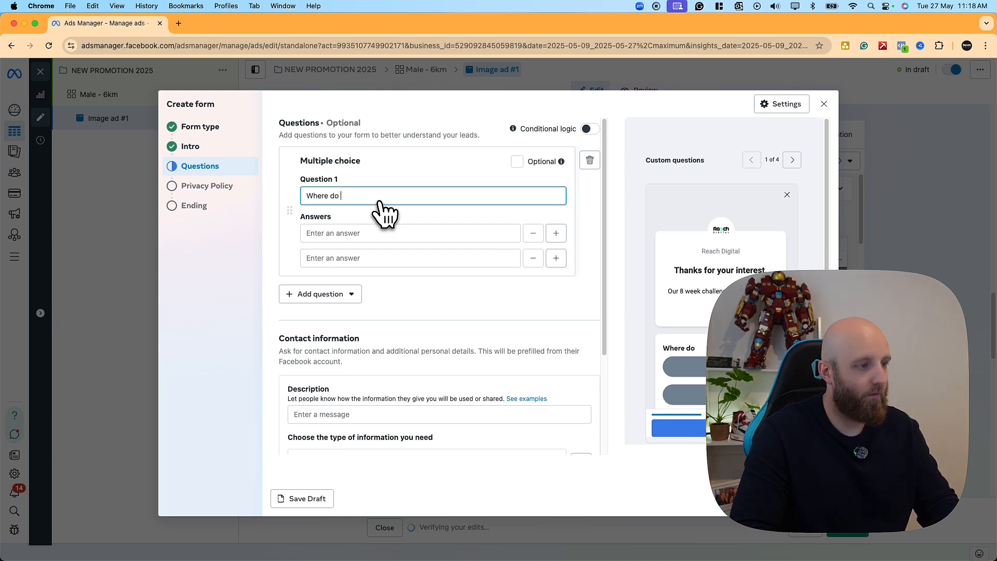
type("you liv")
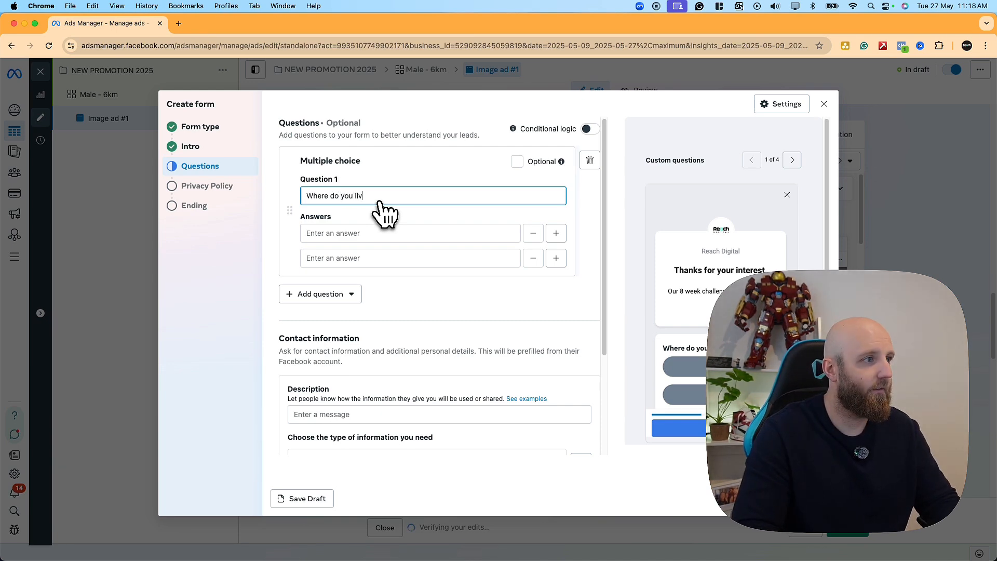
type("e ?")
- Enter Auckland and Tauranga as the question's answers and add a third answer, Hamilton
left_click(375, 230)
type("A")
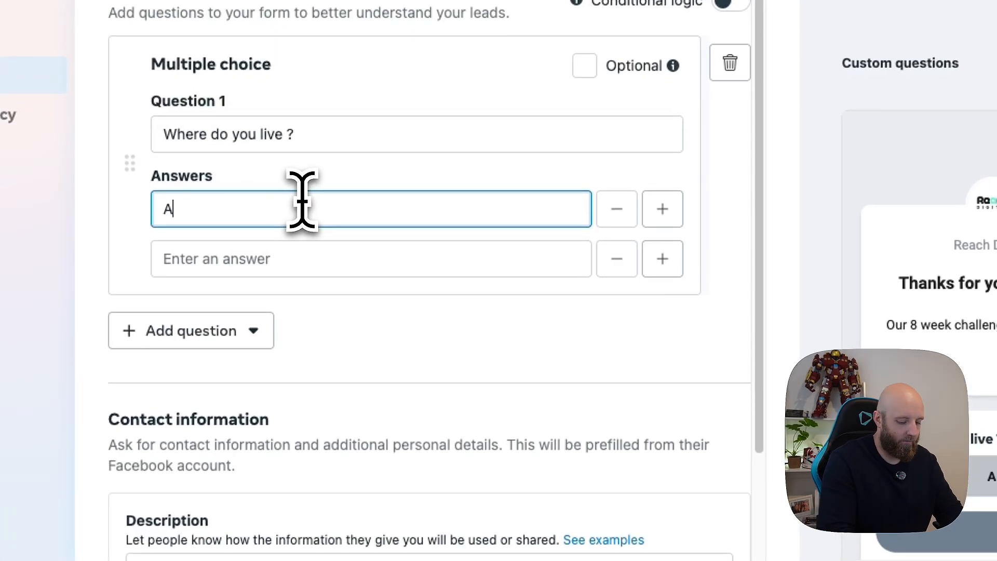
type("uckland")
left_click(289, 260)
type("Tau")
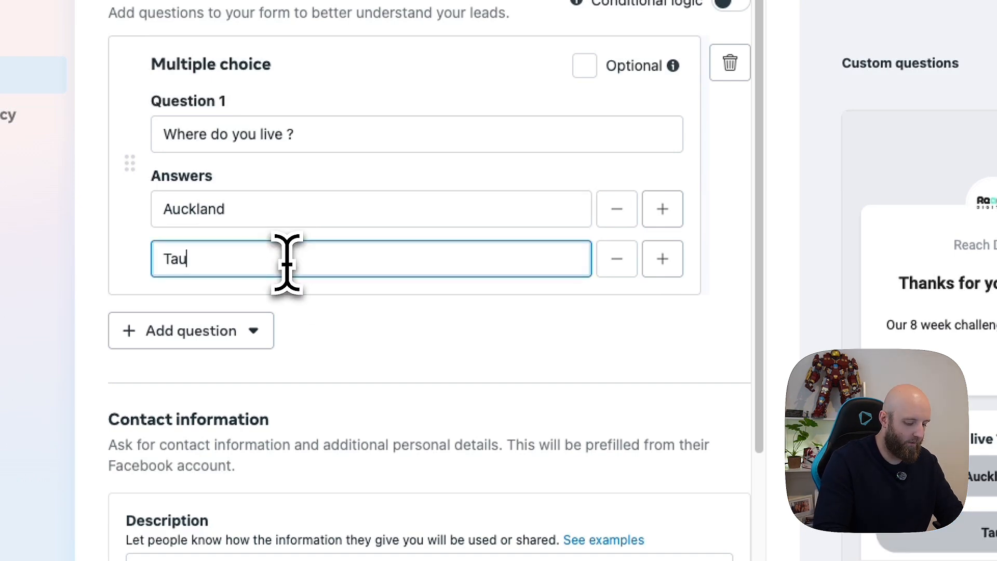
type("rang")
type("a")
left_click(662, 259)
type("Hamilton")
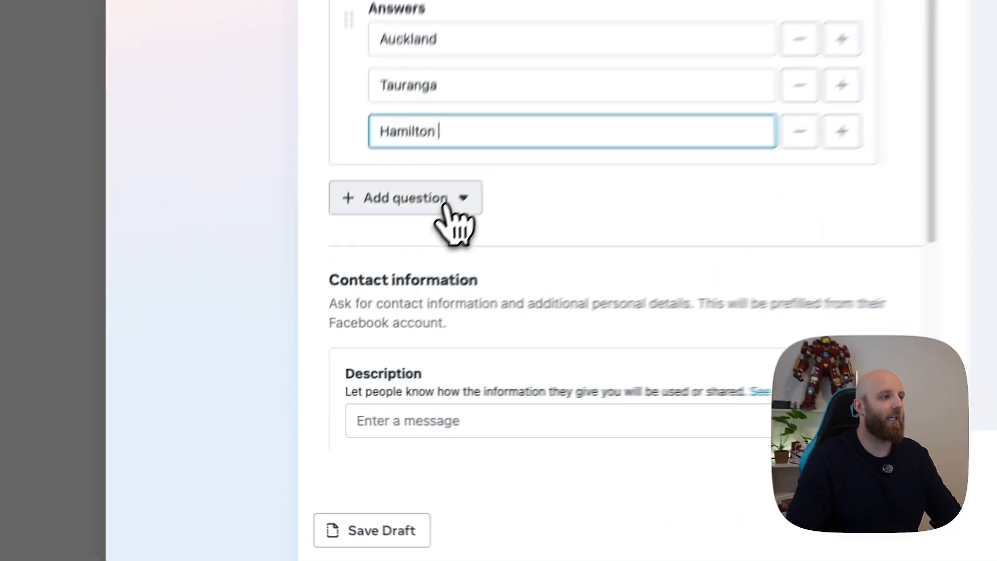
- Try adding a short-answer question below the multiple-choice one and remove it again
left_click(346, 321)
left_click(504, 309)
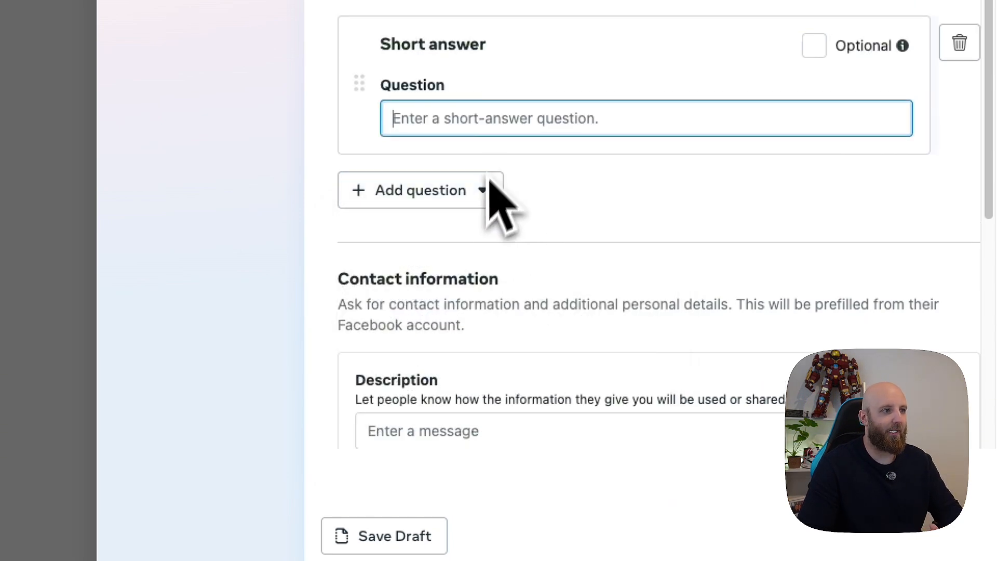
left_click(482, 196)
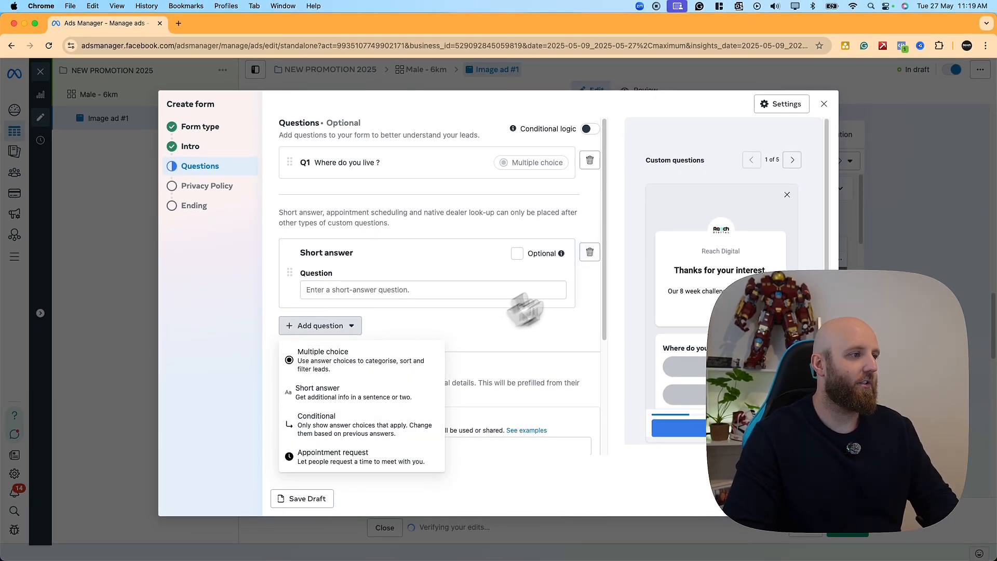
left_click(590, 253)
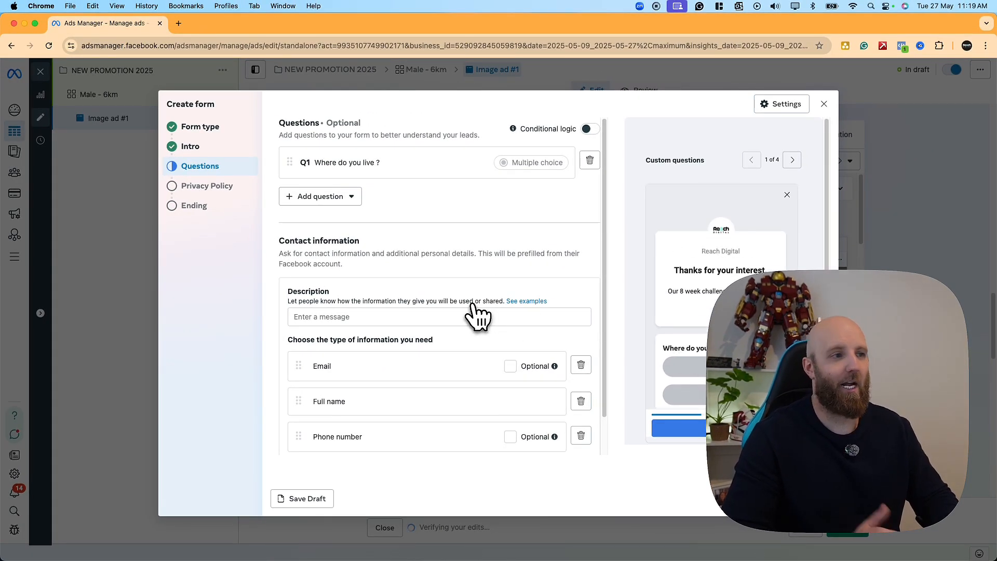
- Set the contact information description to "PLease fill in this form and one of our team will get in touch with you" and put Full name first
scroll(473, 312, "down", 2)
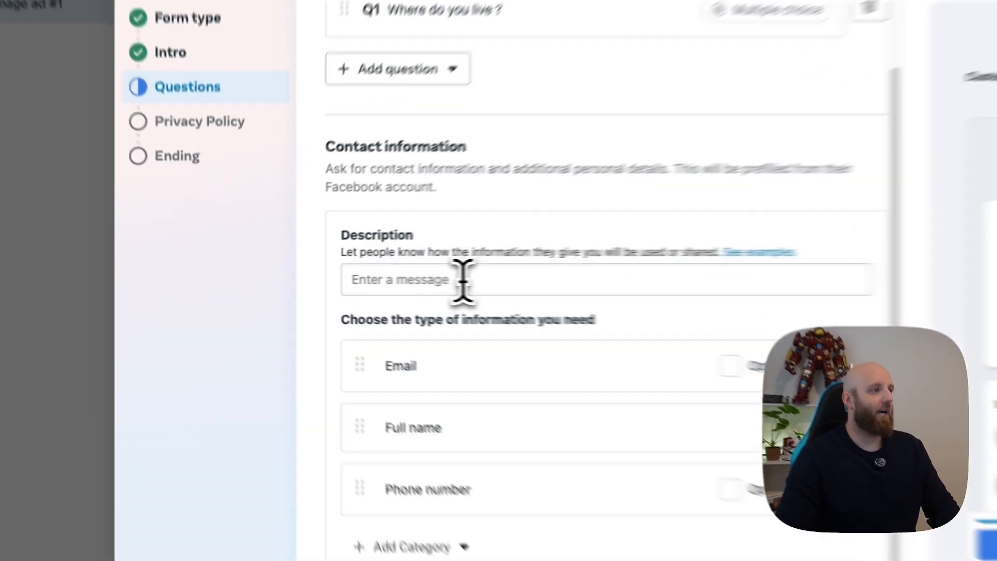
left_click(462, 280)
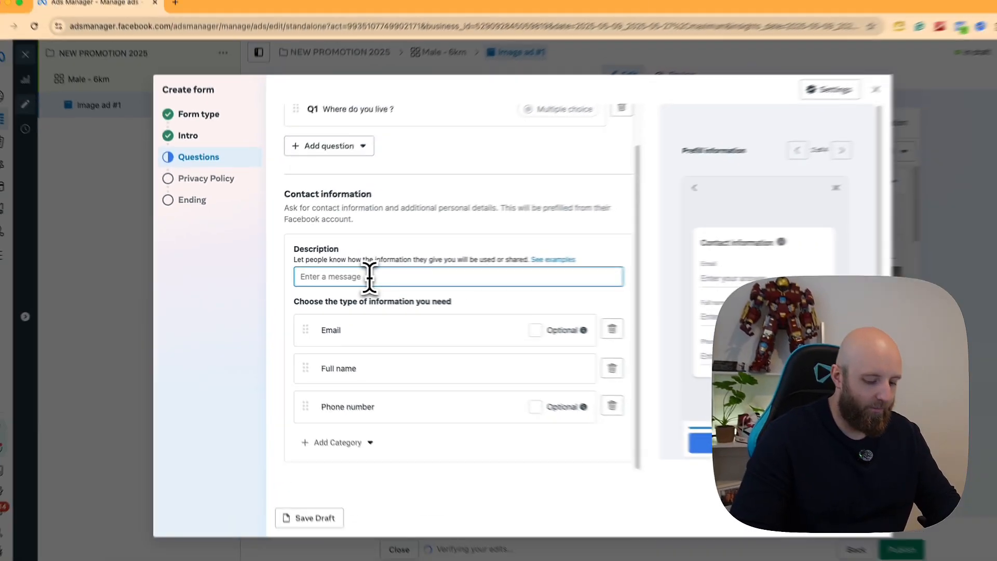
type("PLe")
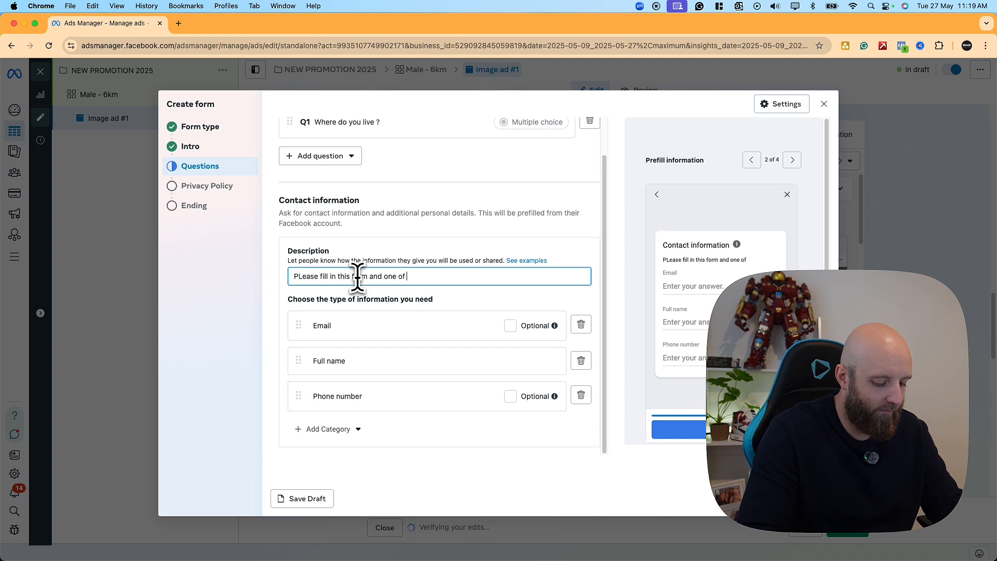
type("will gewt in tou")
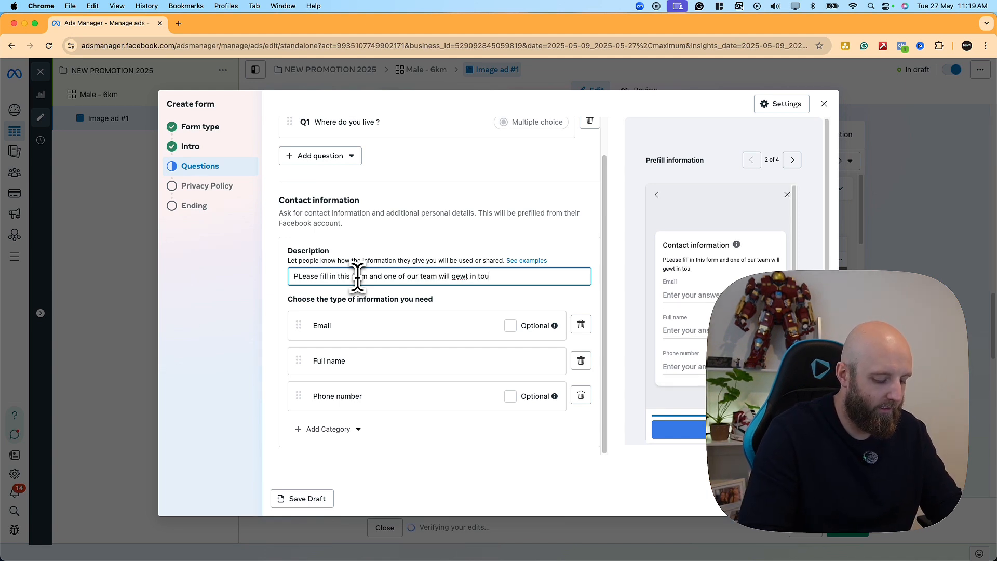
type("ch with you")
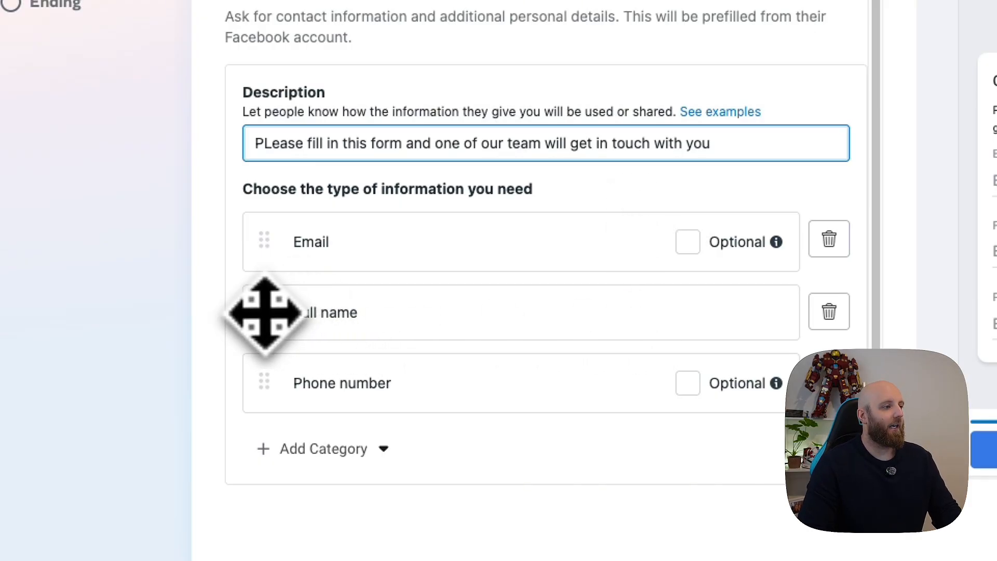
left_click_drag(262, 311, 266, 212)
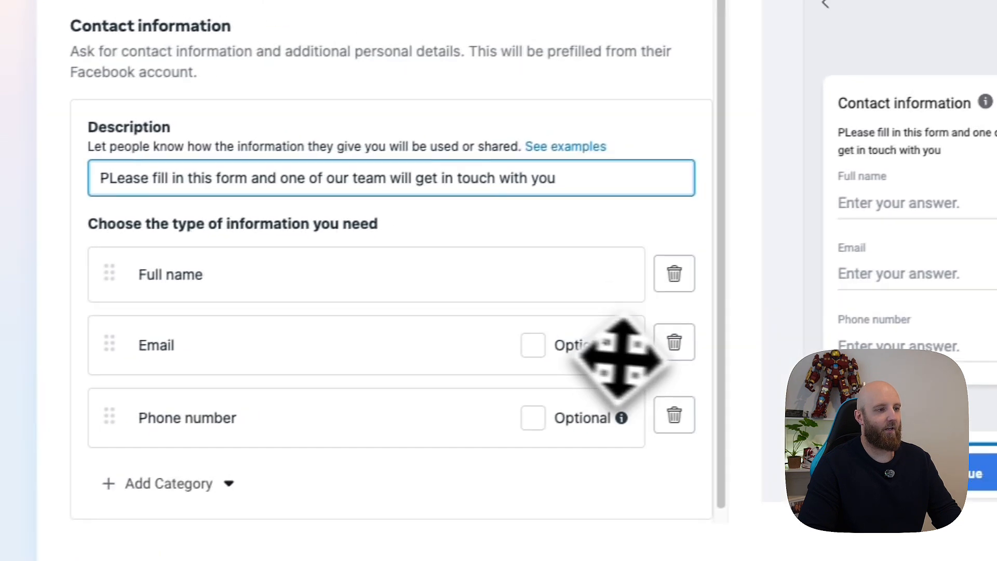
- Check the form settings, including the sharing and tracking parameter options, and close them
mouse_move(775, 323)
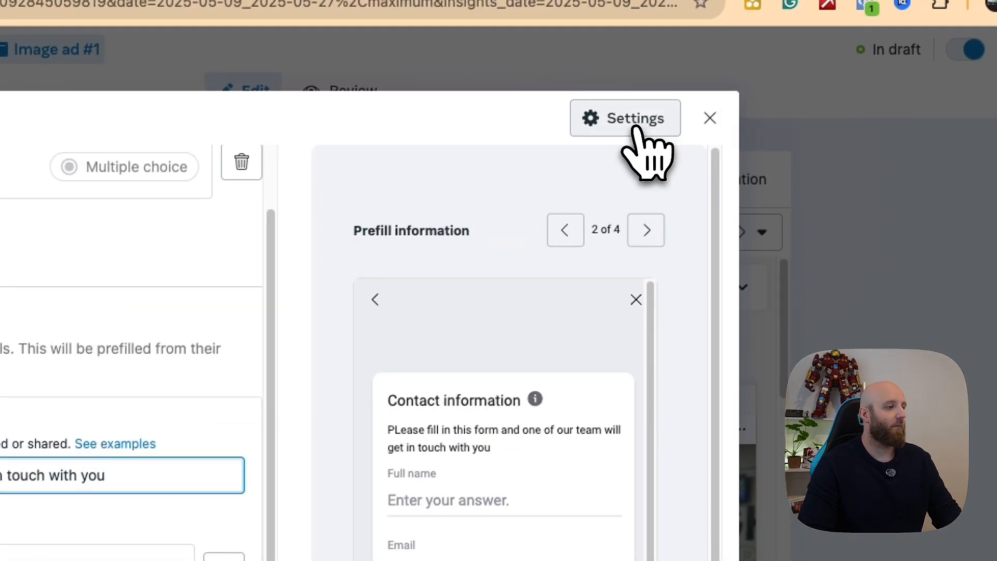
left_click(634, 131)
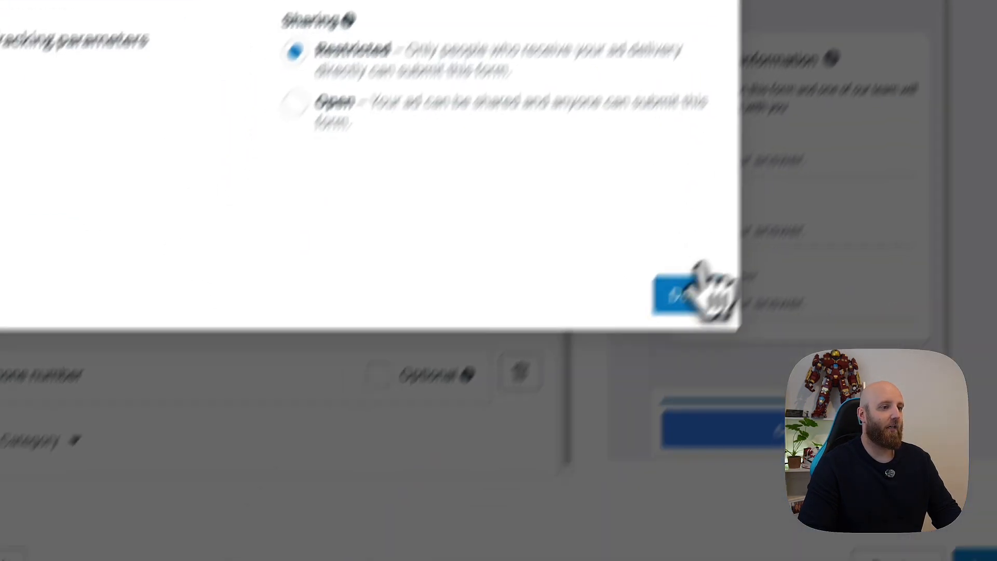
left_click(585, 536)
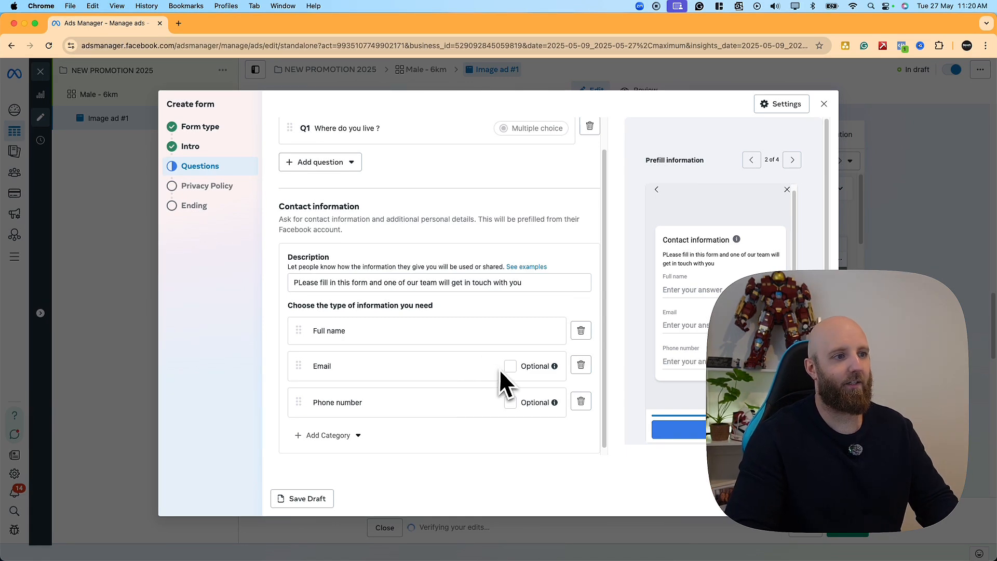
- Replace the Full name field with separate First name and Last name fields, ordered above Email
left_click(580, 330)
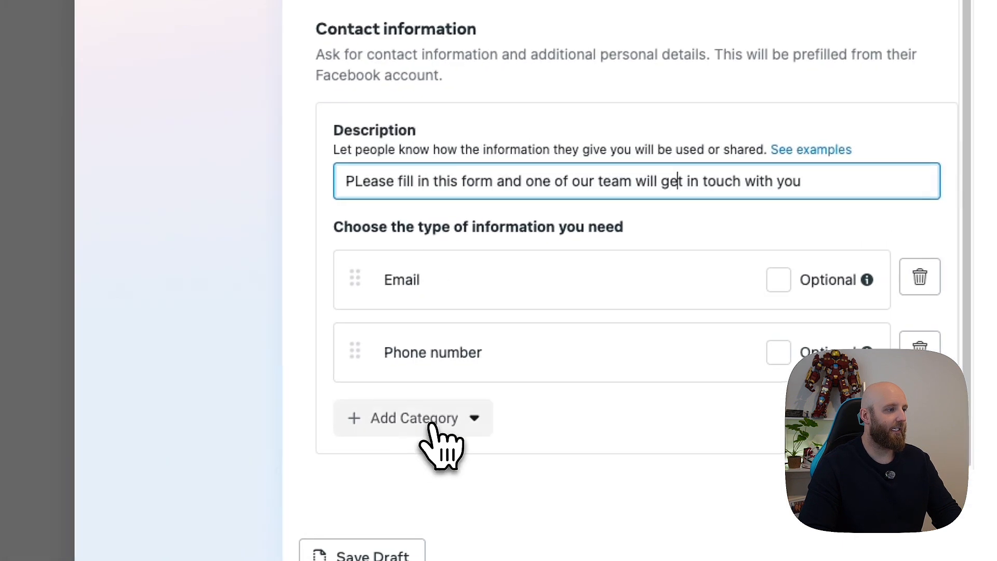
left_click(212, 496)
mouse_move(259, 353)
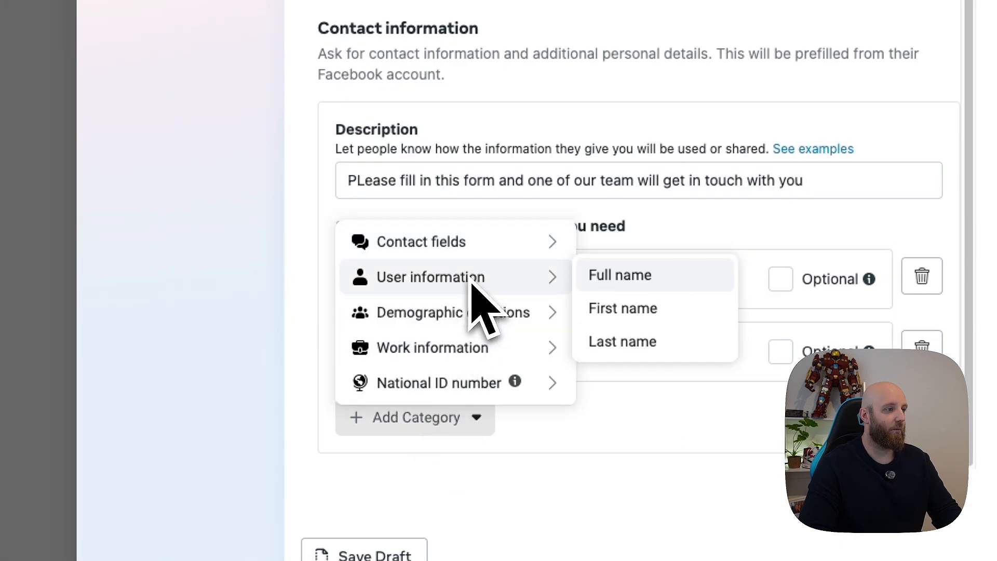
left_click(628, 309)
left_click_drag(356, 415, 351, 244)
scroll(519, 363, "down", 2)
left_click(475, 417)
mouse_move(466, 361)
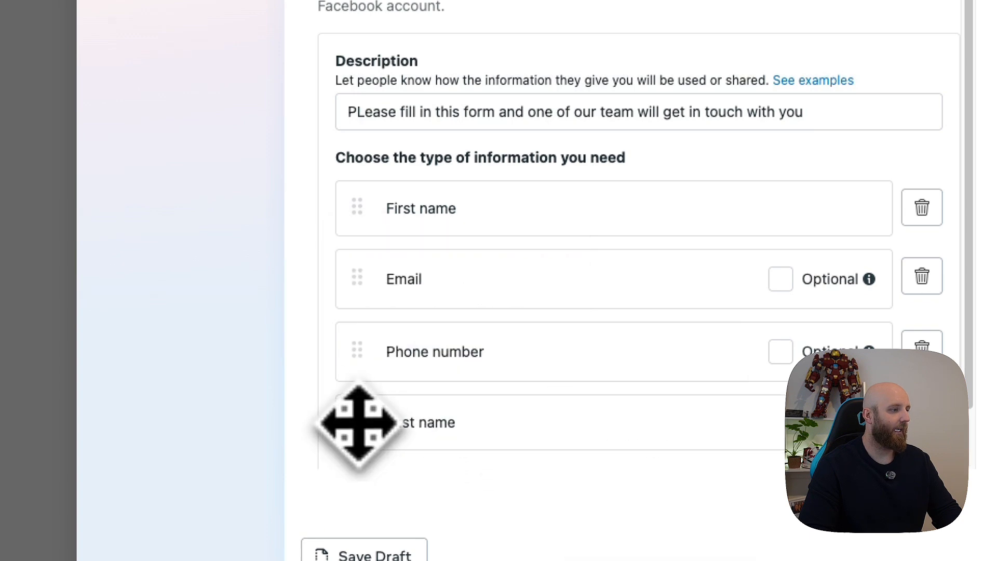
left_click_drag(358, 422, 382, 249)
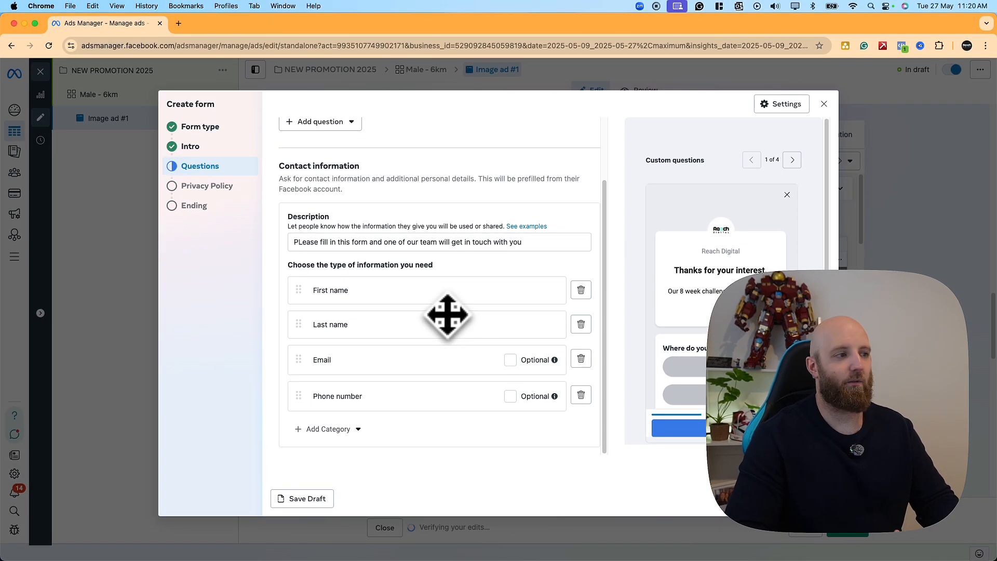
- Proceed past the form's questions and privacy policy to the Ending section, leaving the policy link empty
scroll(447, 315, "up", 2)
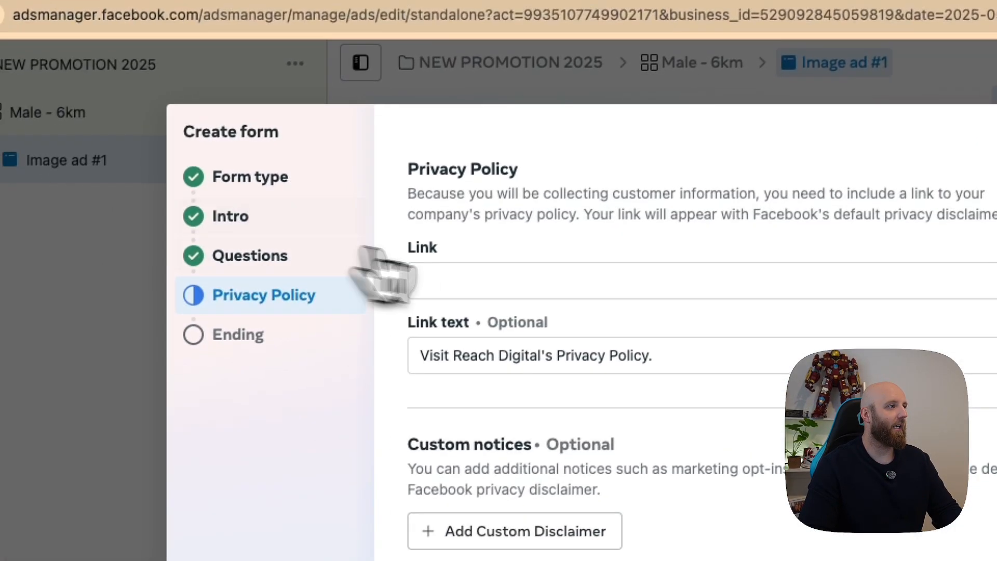
left_click(561, 282)
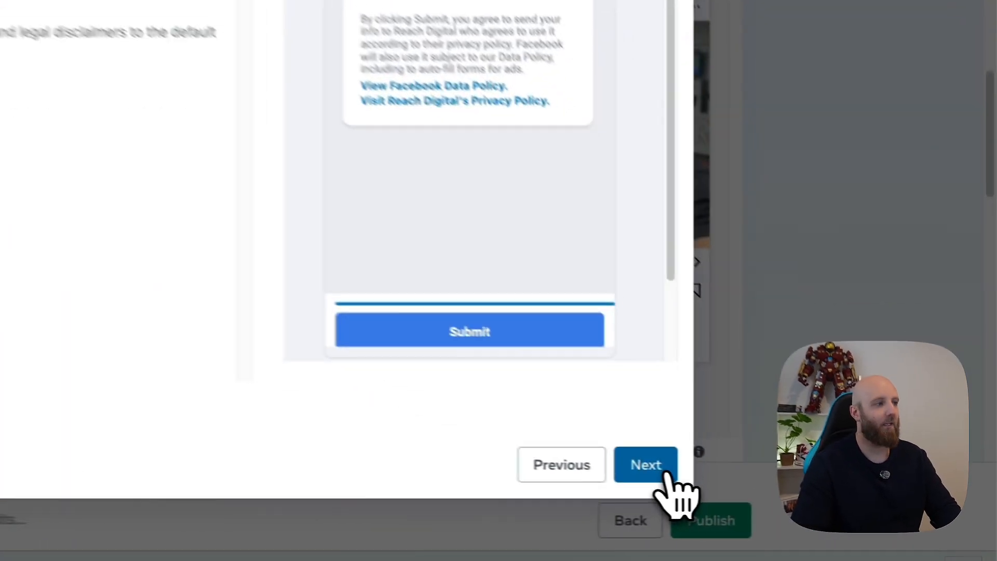
left_click(823, 501)
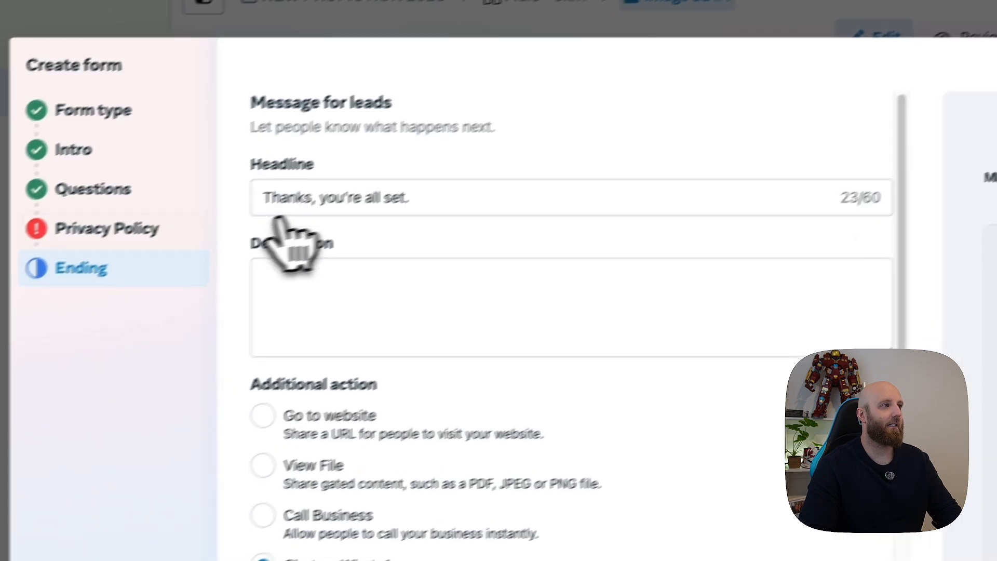
- Try the Call Business and Chat on WhatsApp additional actions for the form's ending, and choose Go to website
scroll(540, 332, "down", 3)
scroll(532, 273, "down", 2)
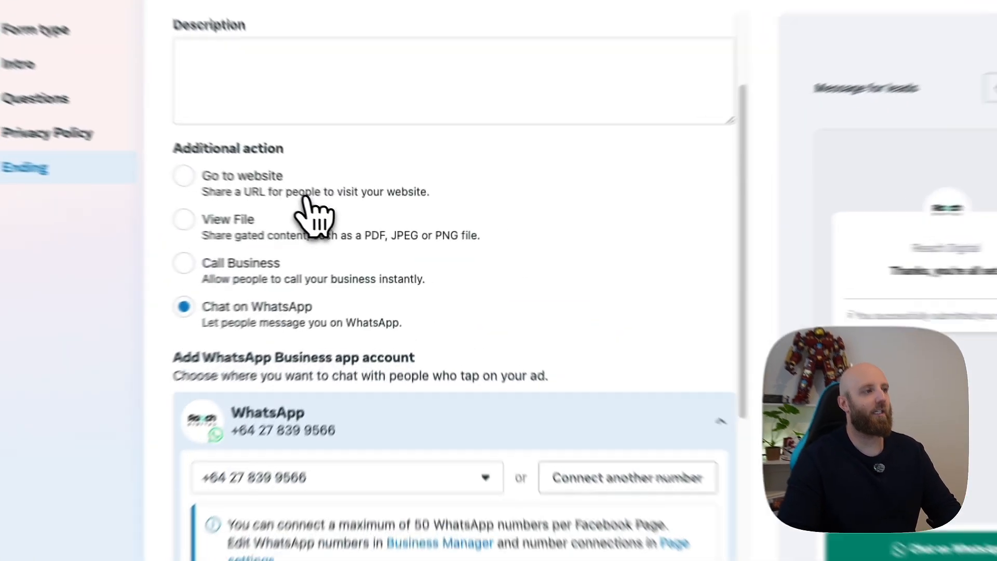
left_click(353, 220)
left_click(271, 268)
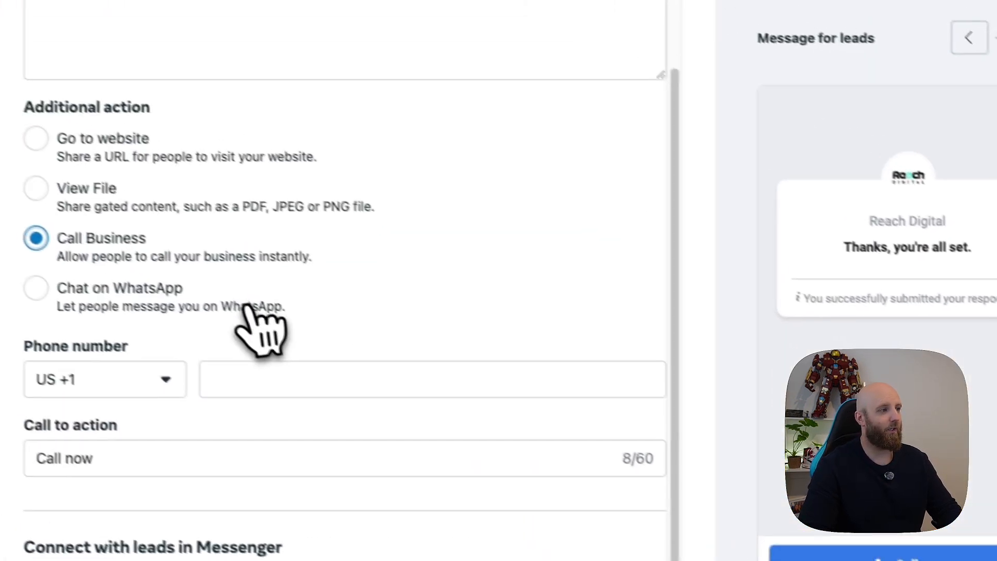
left_click(8, 180)
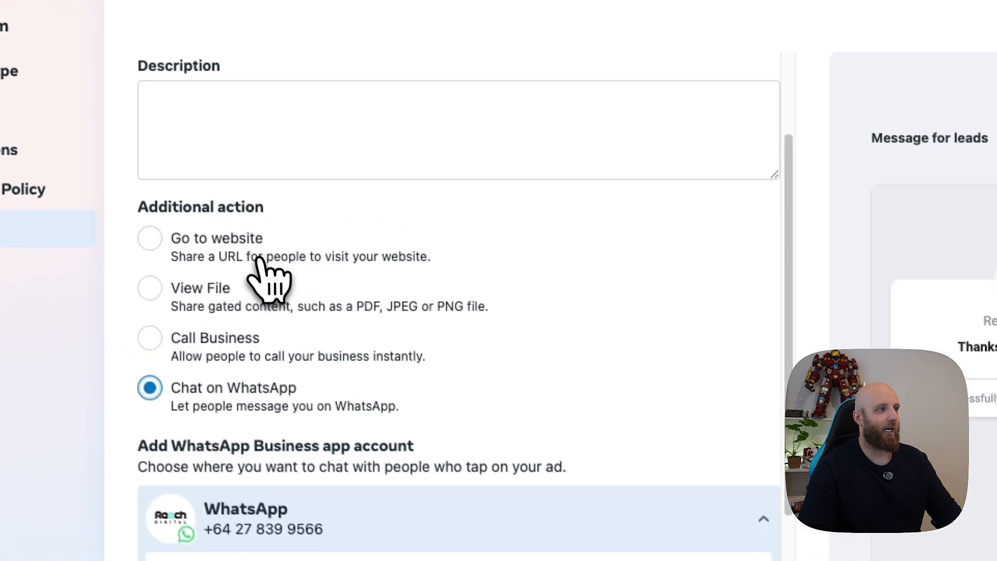
left_click(144, 137)
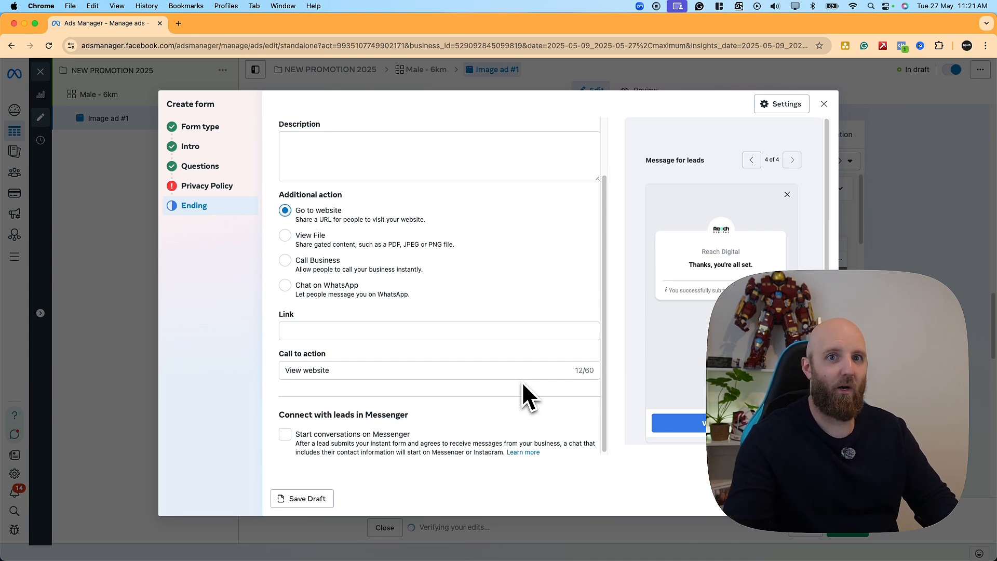
- Switch the ending's additional action to Chat on WhatsApp, check its account options, and choose Call Business instead
left_click(343, 291)
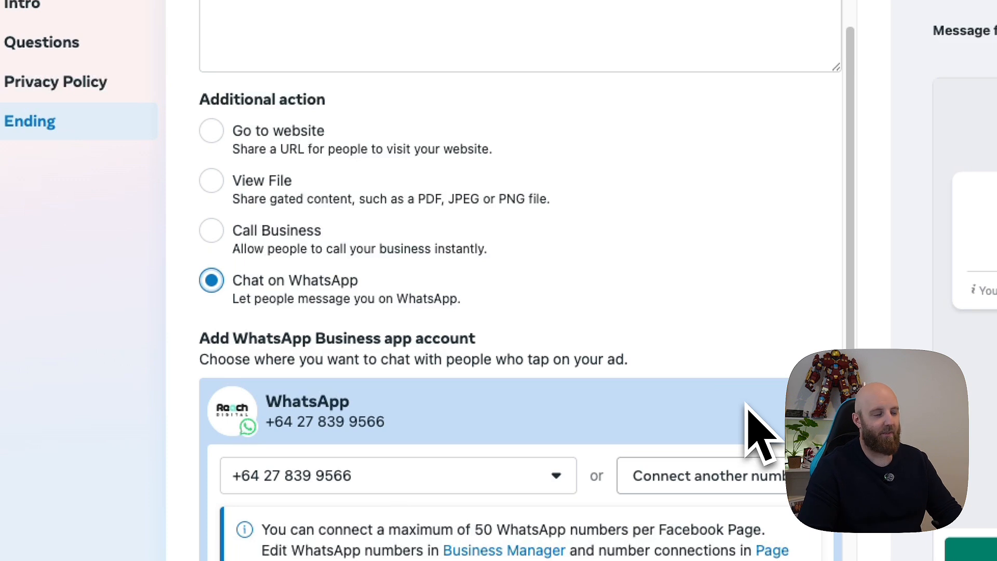
scroll(757, 431, "down", 3)
scroll(757, 431, "up", 3)
left_click(307, 200)
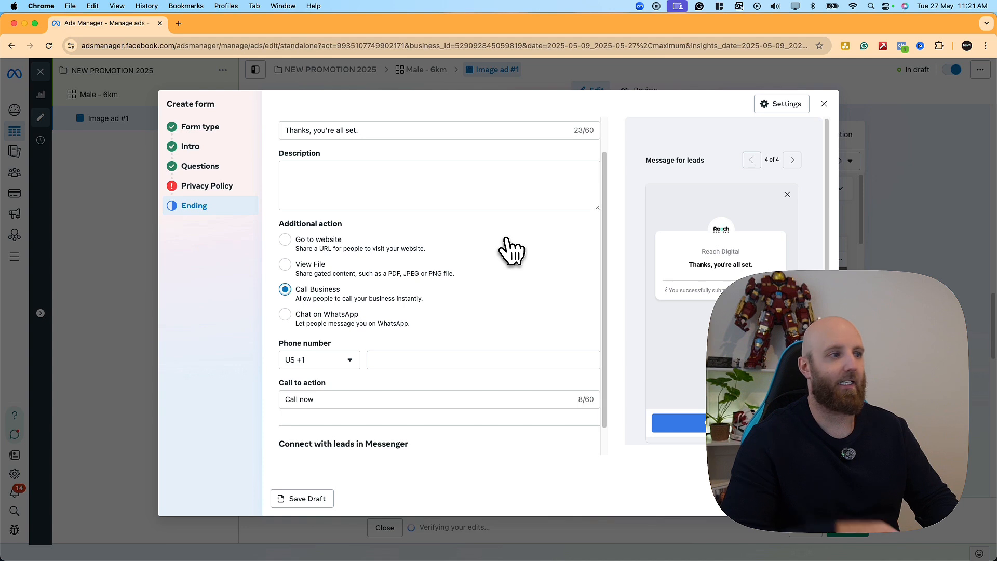
scroll(415, 343, "down", 1)
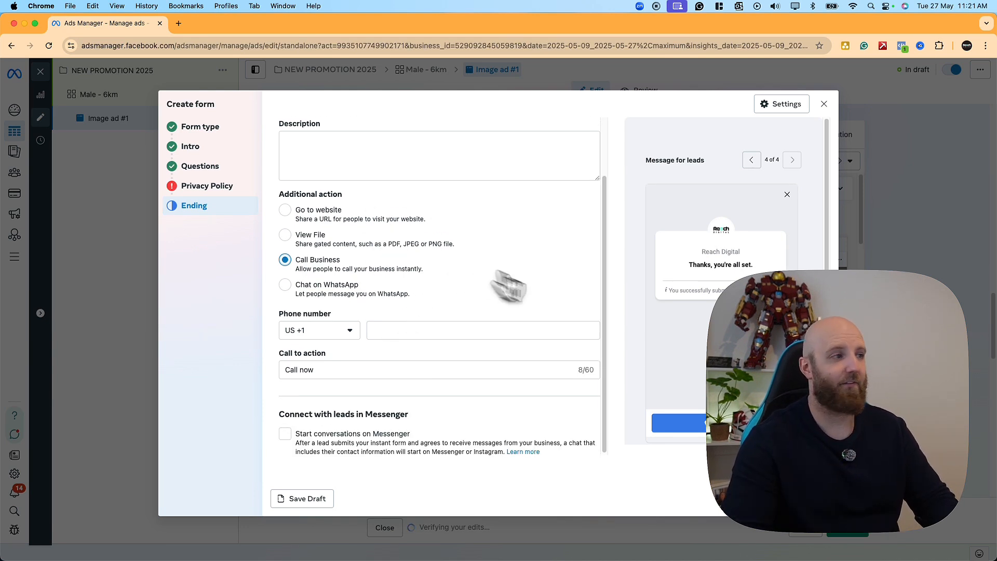
- Try to create the form with the ending description and phone number empty, and close the form editor
left_click(816, 496)
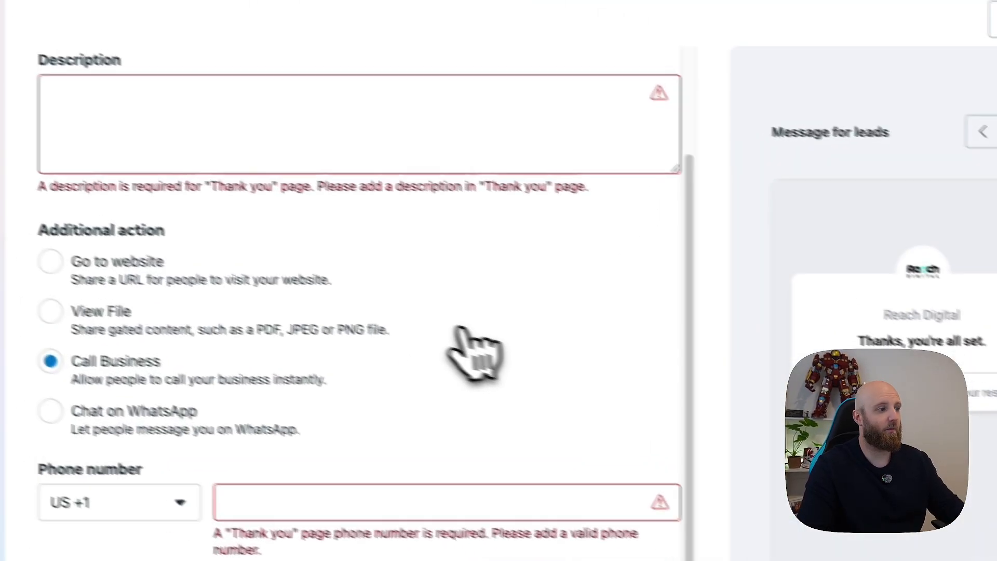
scroll(461, 332, "up", 2)
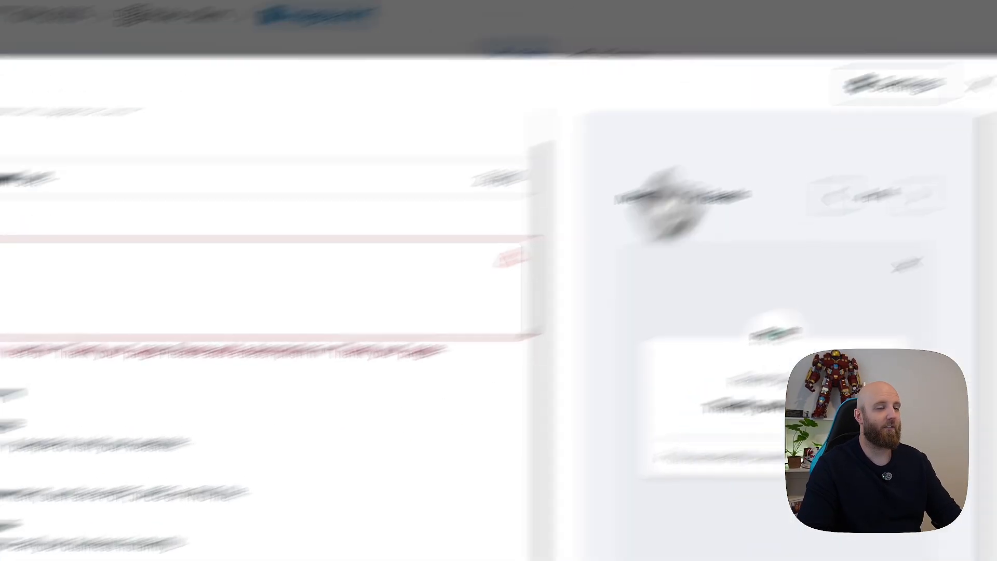
left_click(718, 171)
left_click(309, 467)
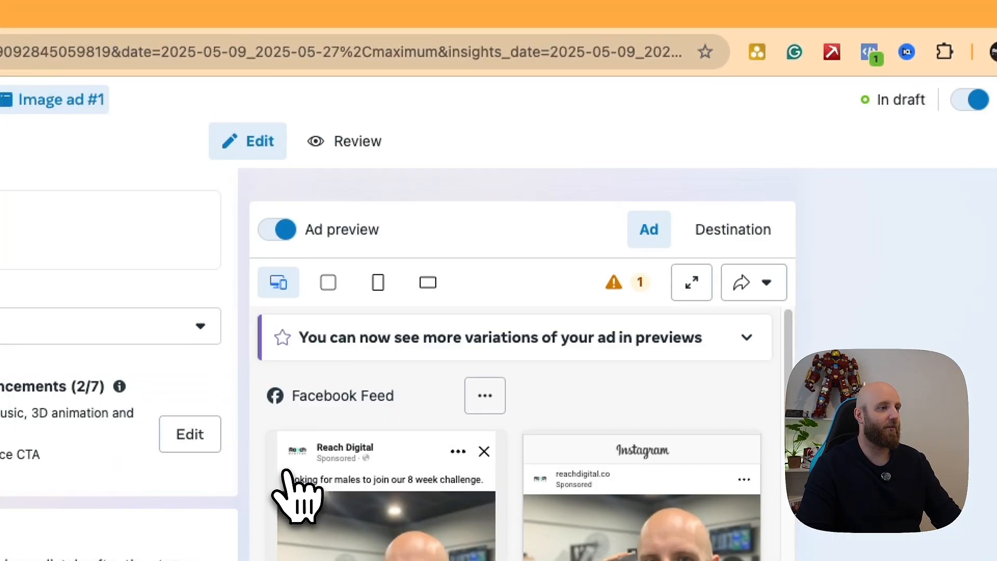
- Examine the ad's existing instant forms, quality filters, lead follow-up options and tracking events
scroll(423, 415, "down", 1)
scroll(276, 457, "up", 1)
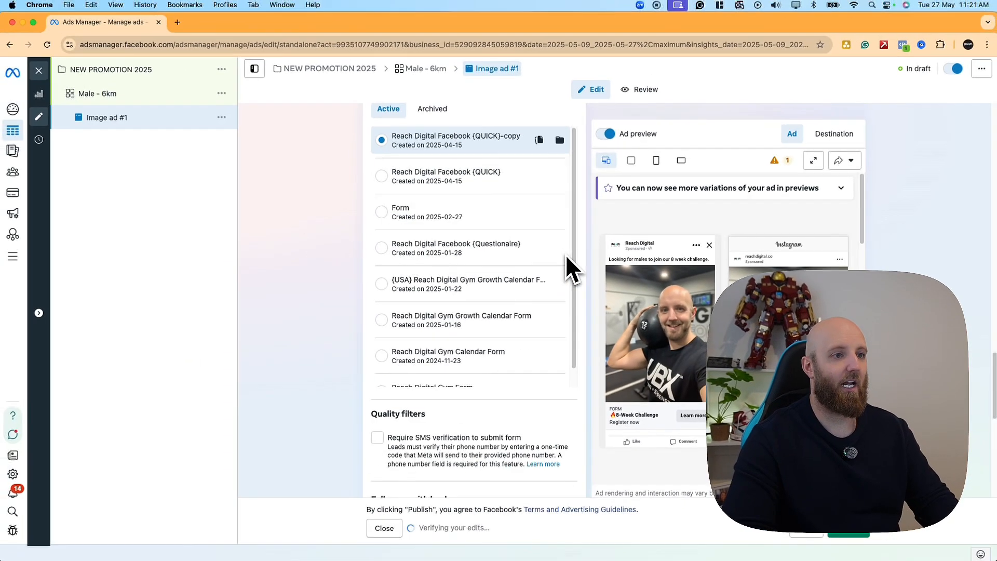
scroll(565, 265, "down", 3)
scroll(512, 390, "down", 3)
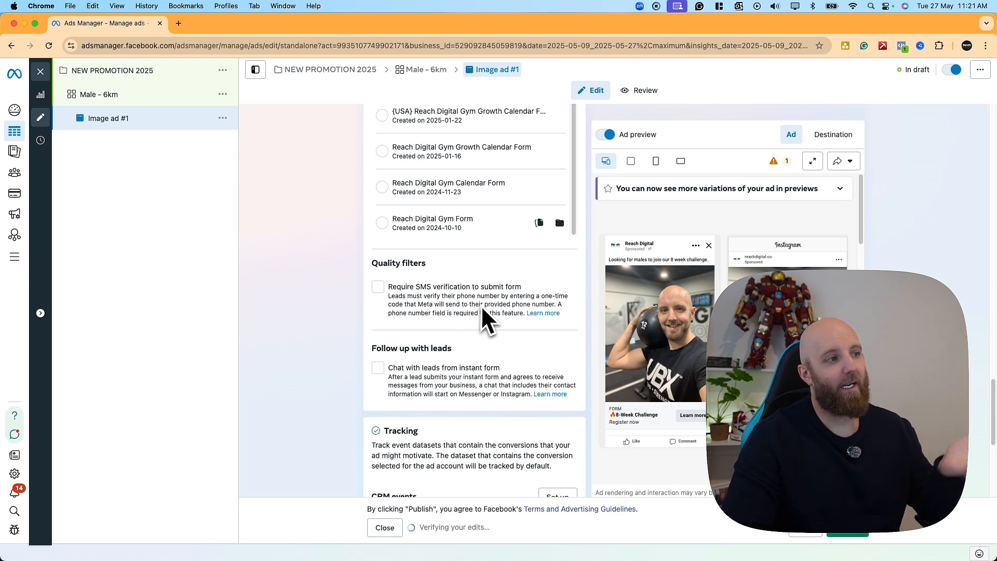
scroll(481, 305, "up", 1)
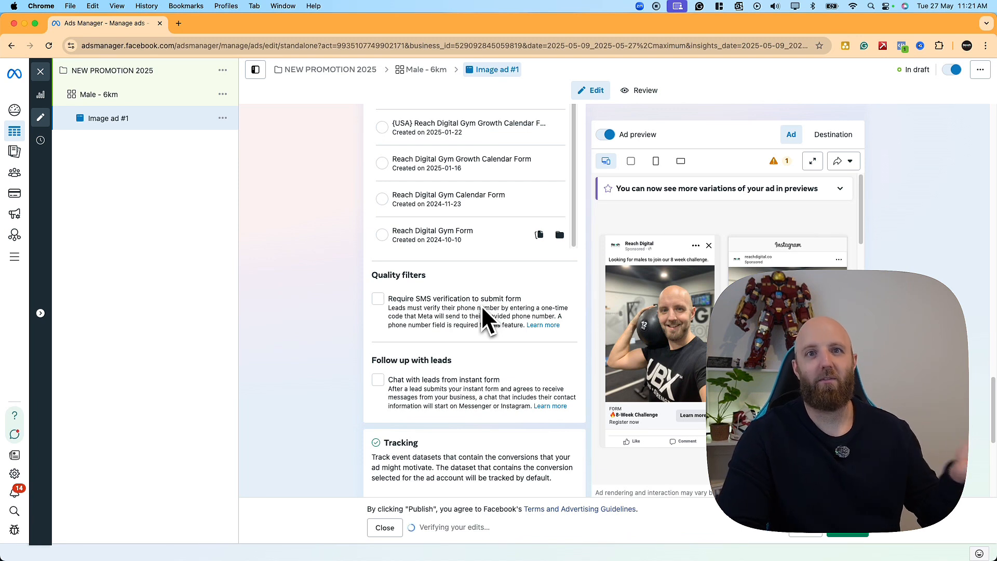
scroll(481, 305, "down", 3)
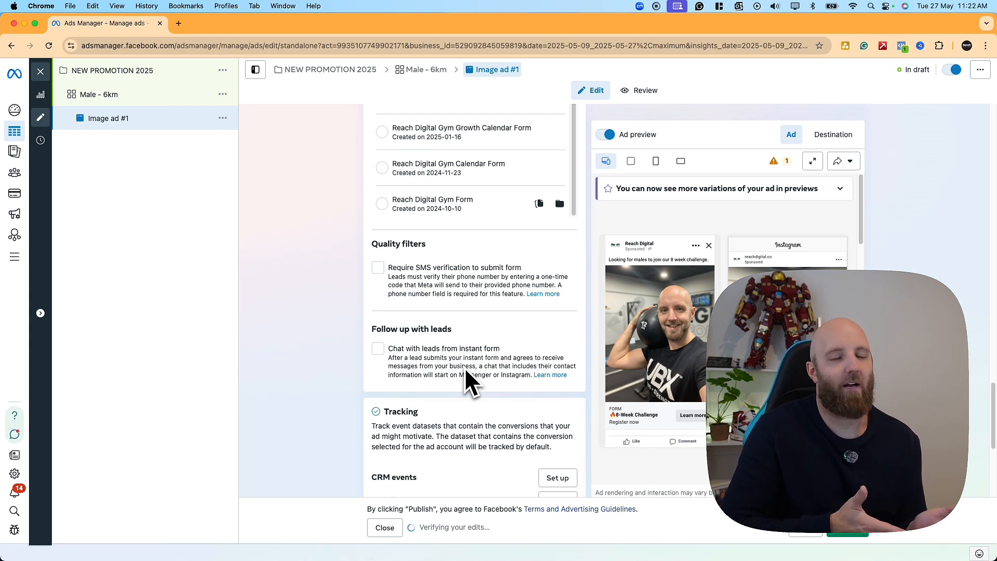
scroll(464, 366, "down", 4)
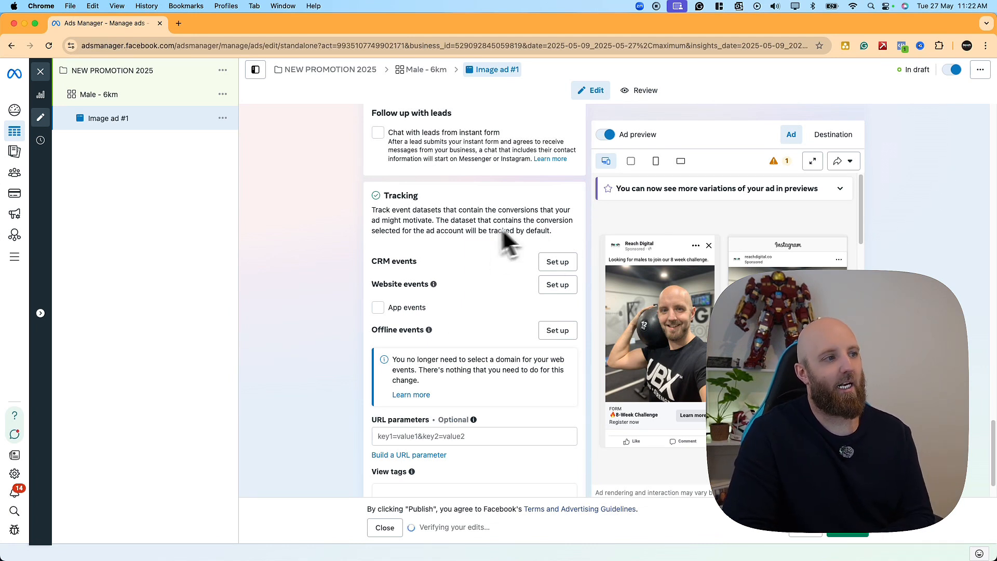
scroll(428, 268, "down", 1)
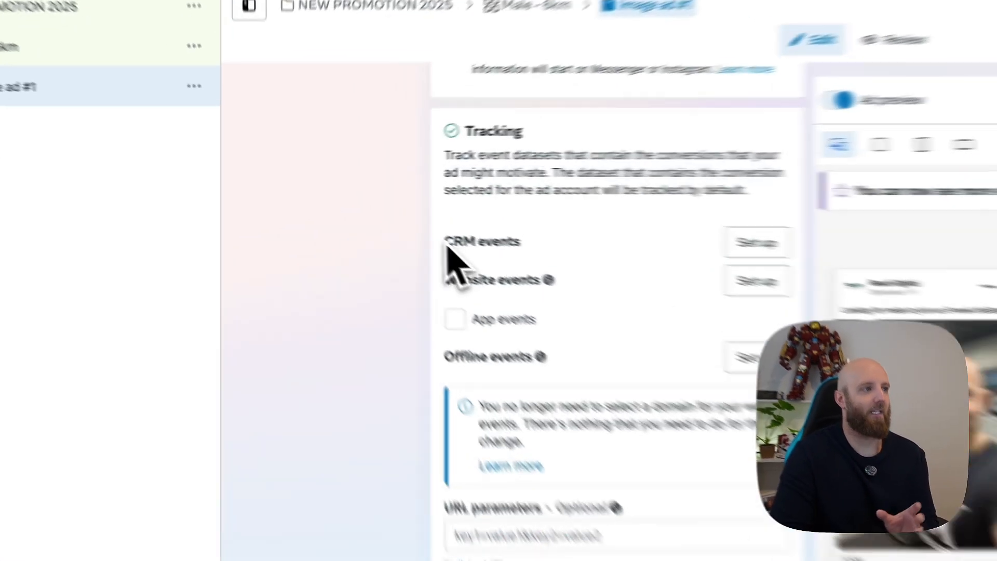
left_click_drag(371, 213, 431, 216)
left_click_drag(495, 301, 629, 305)
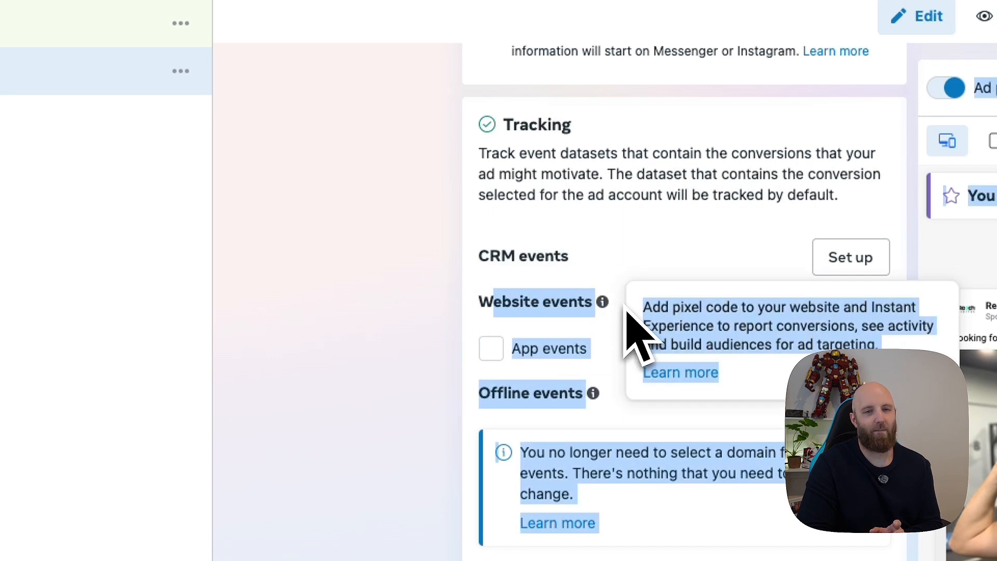
left_click(376, 315)
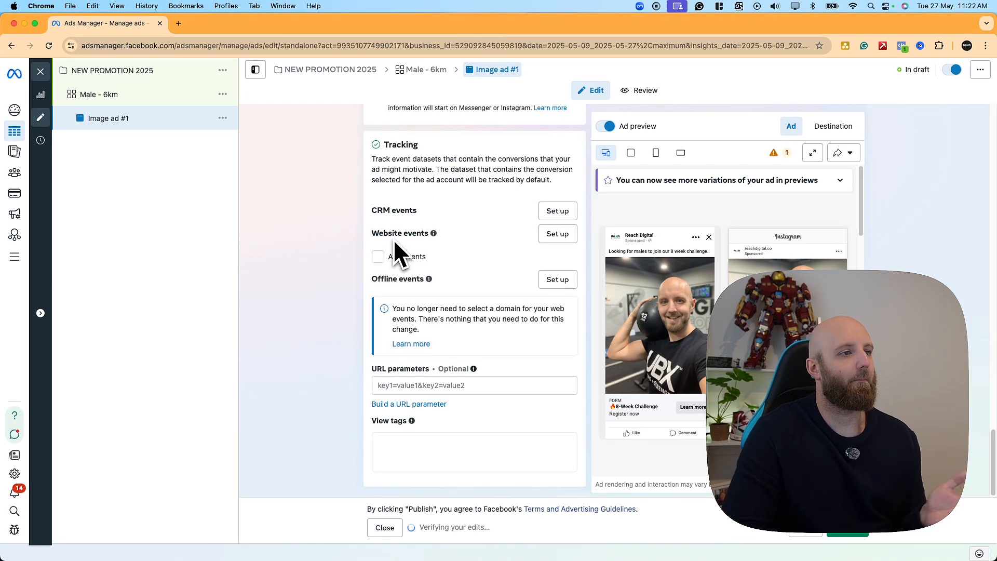
- Review the settings of the NEW PROMOTION 2025 campaign and its Male - 6km ad set
scroll(395, 239, "up", 20)
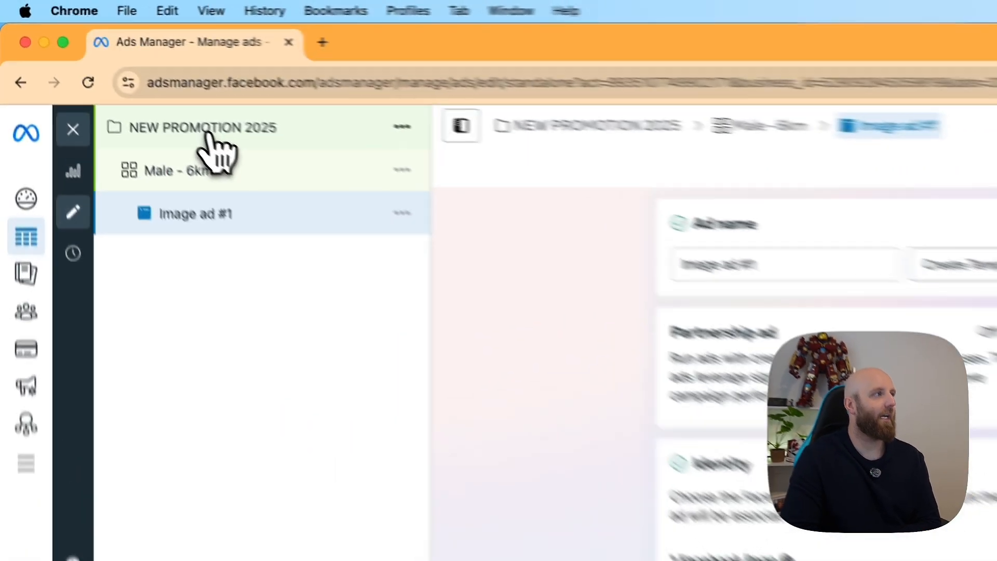
left_click(113, 71)
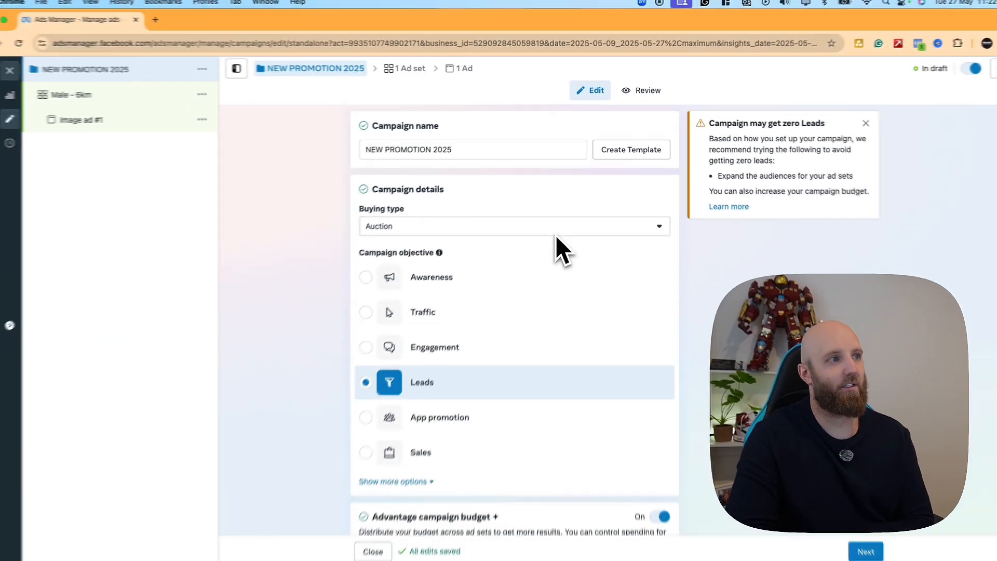
scroll(659, 390, "down", 3)
scroll(574, 254, "down", 5)
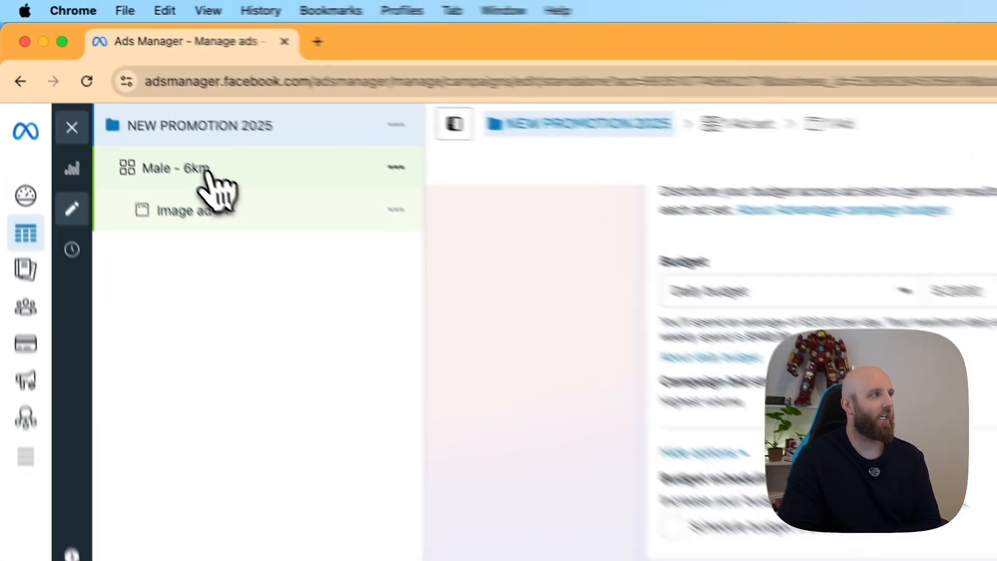
left_click(104, 95)
scroll(659, 470, "down", 15)
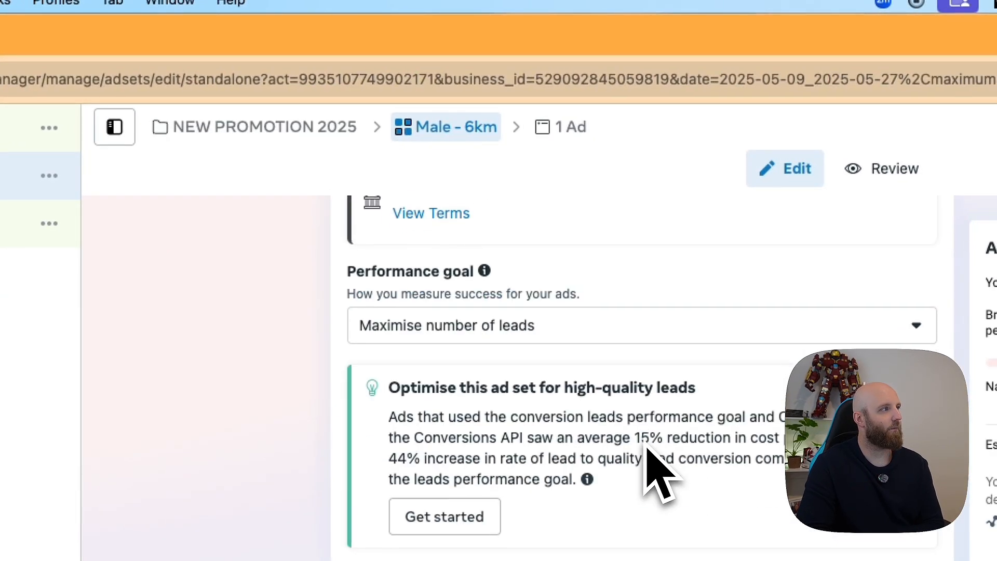
scroll(658, 470, "up", 15)
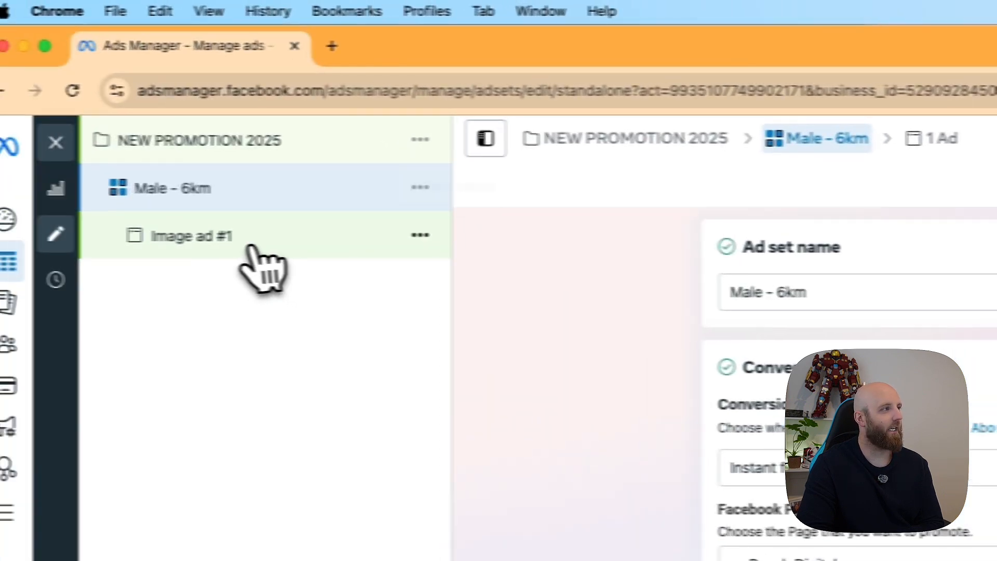
- Quickly duplicate Image ad #1 within the Male - 6km ad set and rename the copy Image ad #2
left_click(262, 244)
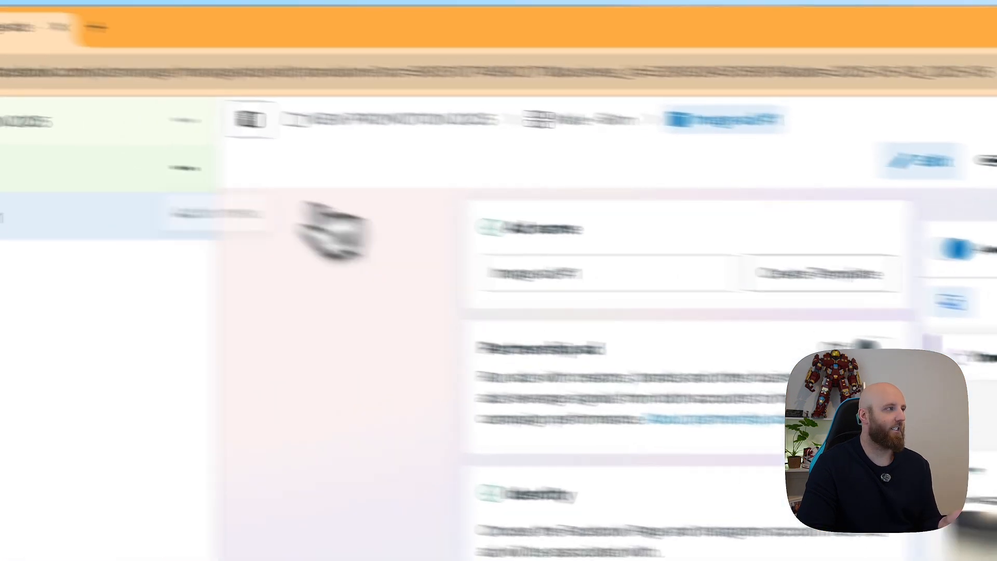
left_click(184, 215)
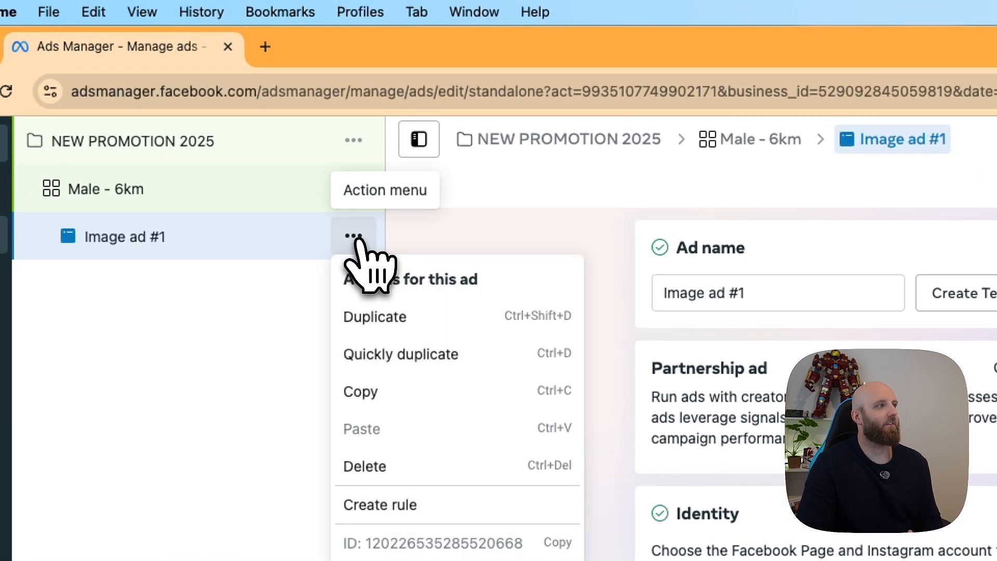
left_click(421, 355)
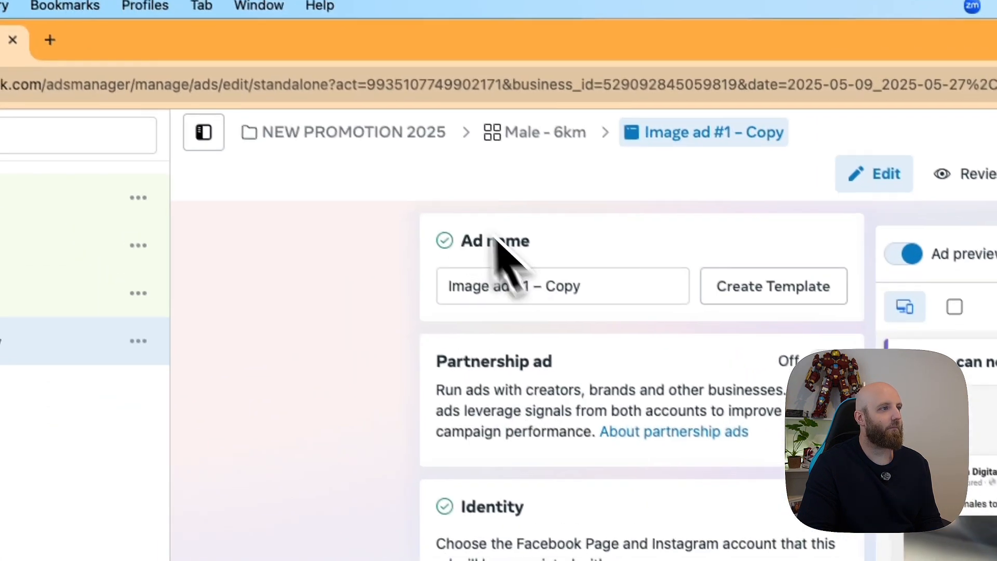
left_click_drag(714, 285, 847, 292)
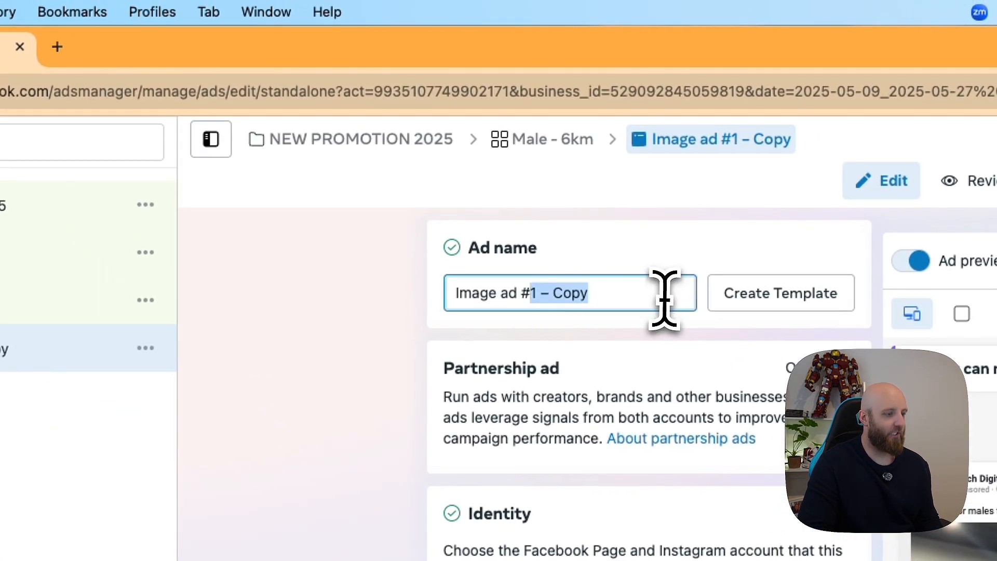
type("2")
left_click(650, 270)
- Remove the media from Image ad #2, and open the image picker and close it without choosing an image
scroll(650, 260, "down", 10)
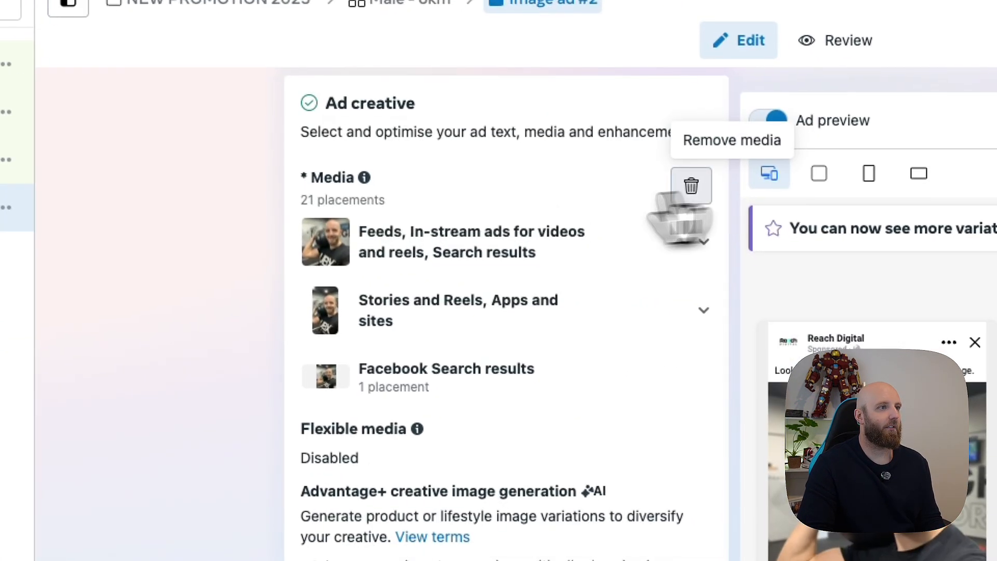
left_click(833, 335)
left_click(569, 359)
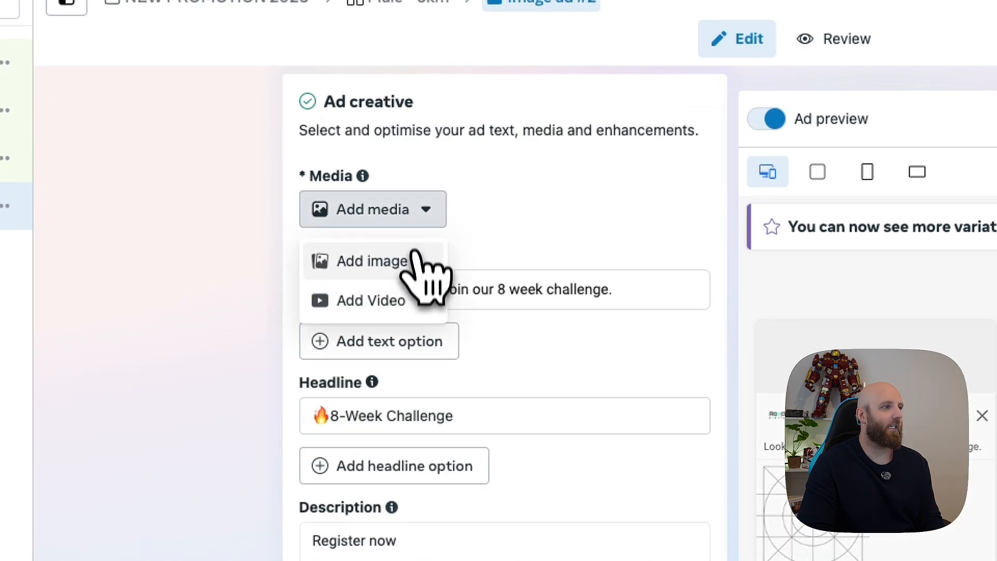
left_click(414, 268)
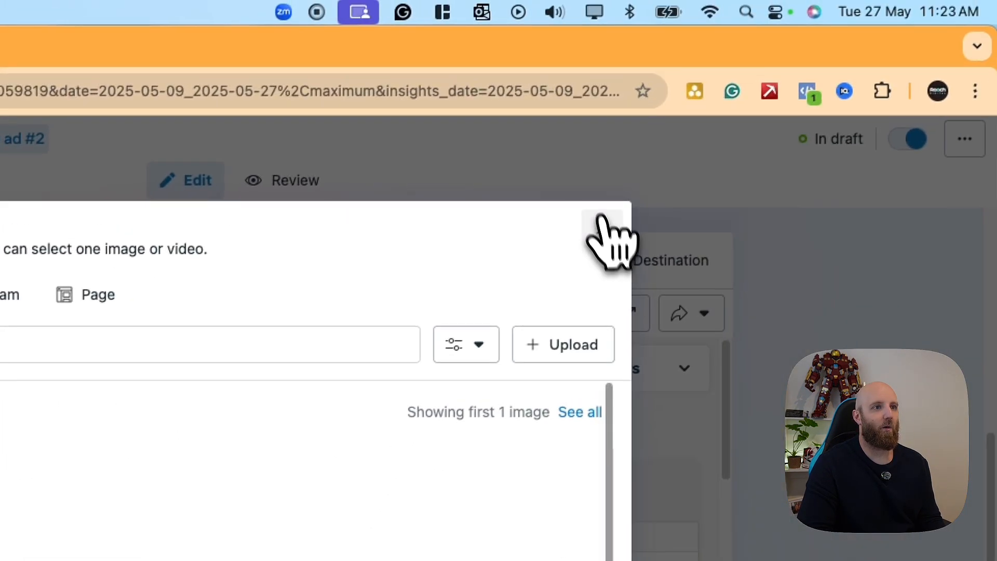
left_click(779, 163)
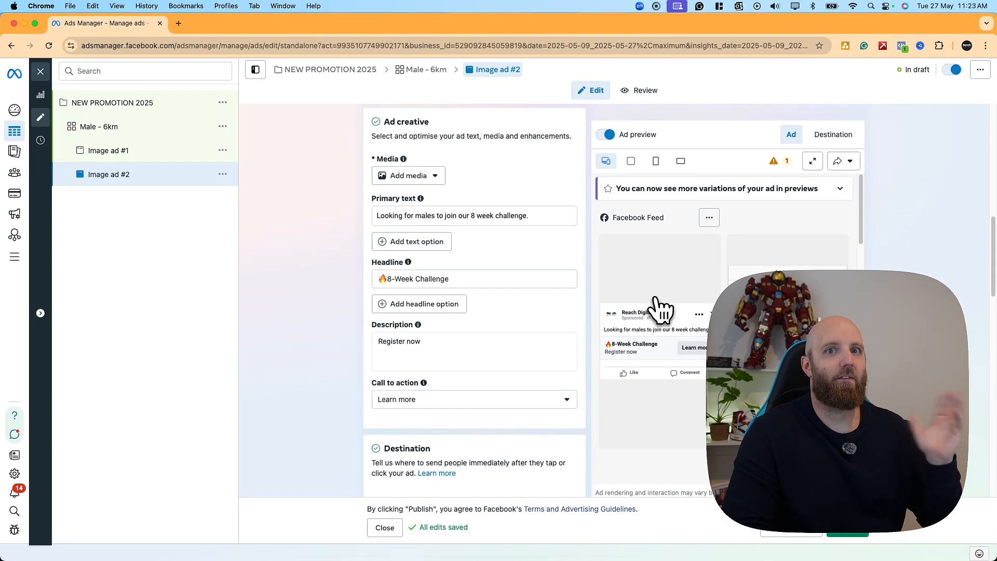
- Quickly duplicate the Male - 6km ad set and replace Male with Female in the copy's name
left_click(164, 128)
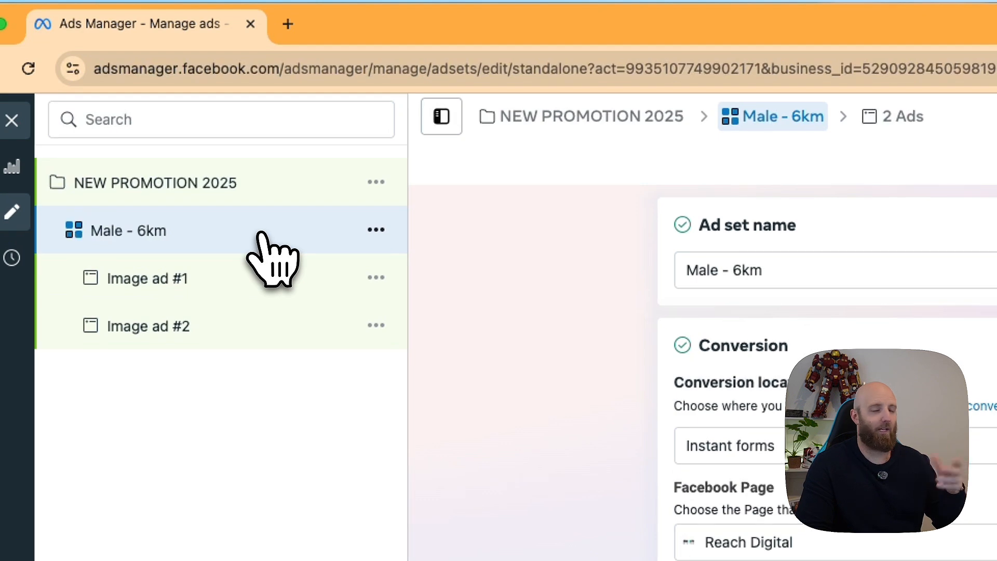
left_click(376, 230)
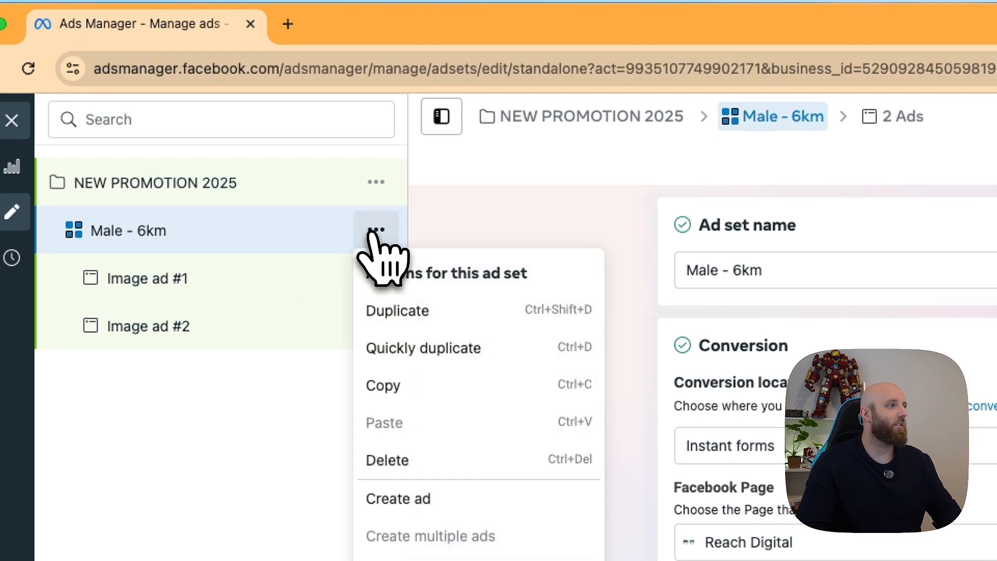
left_click(433, 352)
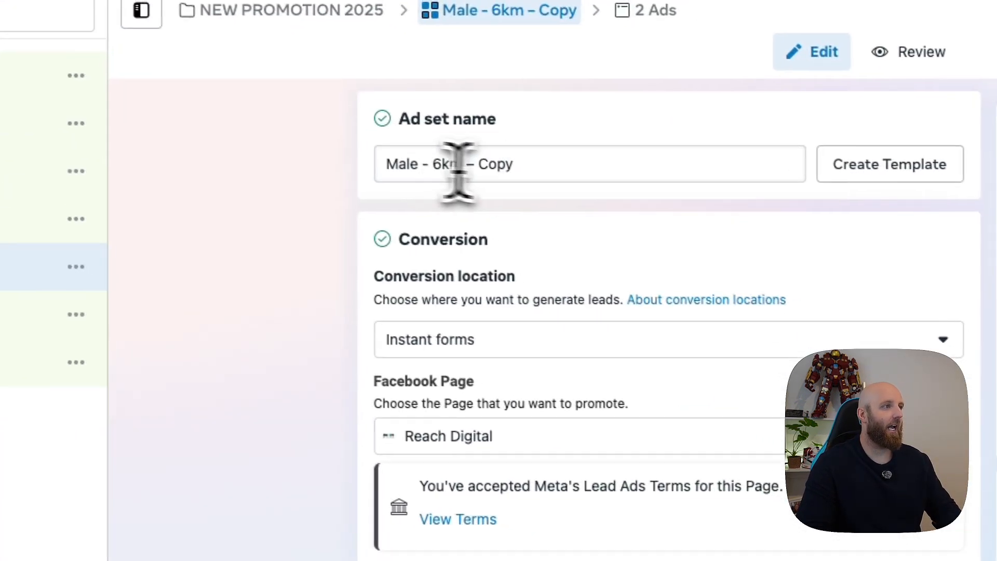
left_click(392, 161)
double_click(402, 162)
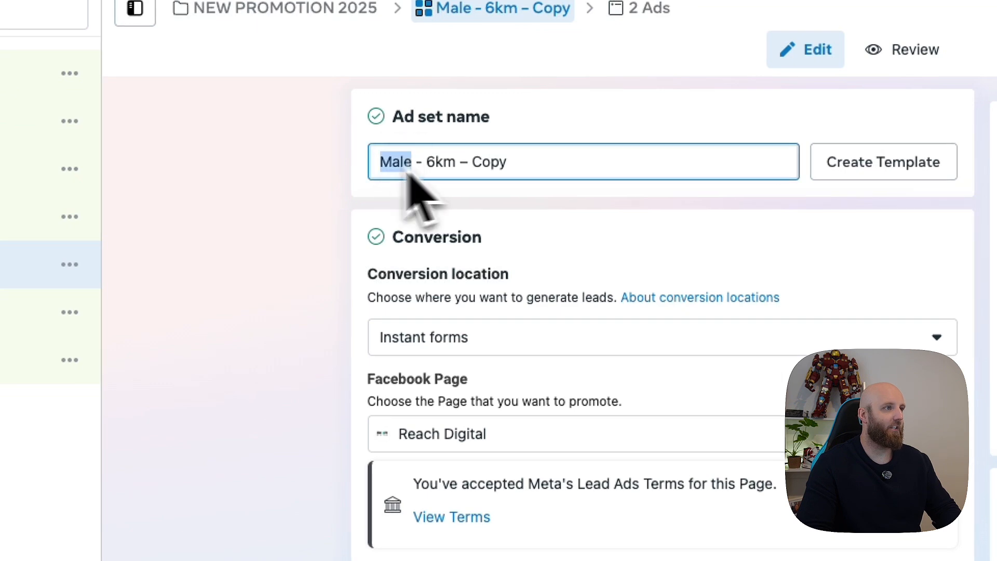
type("Female")
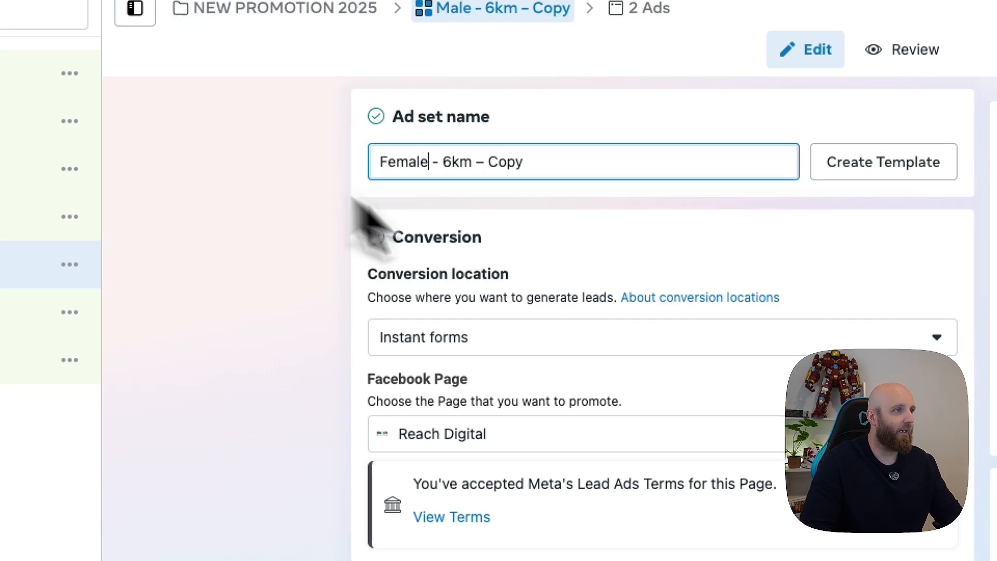
- Set the gender targeting in the Advantage+ audience of the Female - 6km – Copy ad set to women
scroll(694, 445, "down", 15)
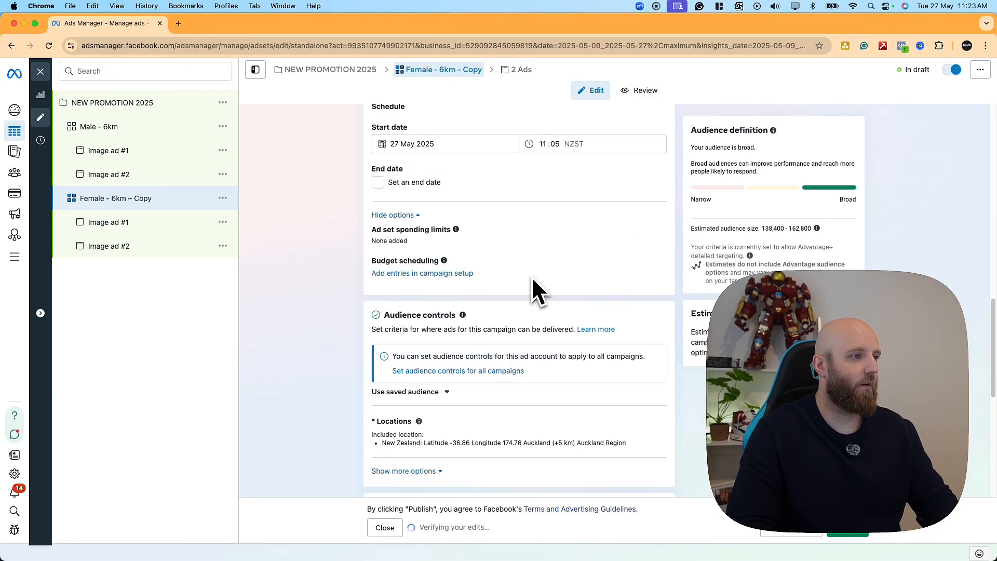
scroll(531, 276, "down", 3)
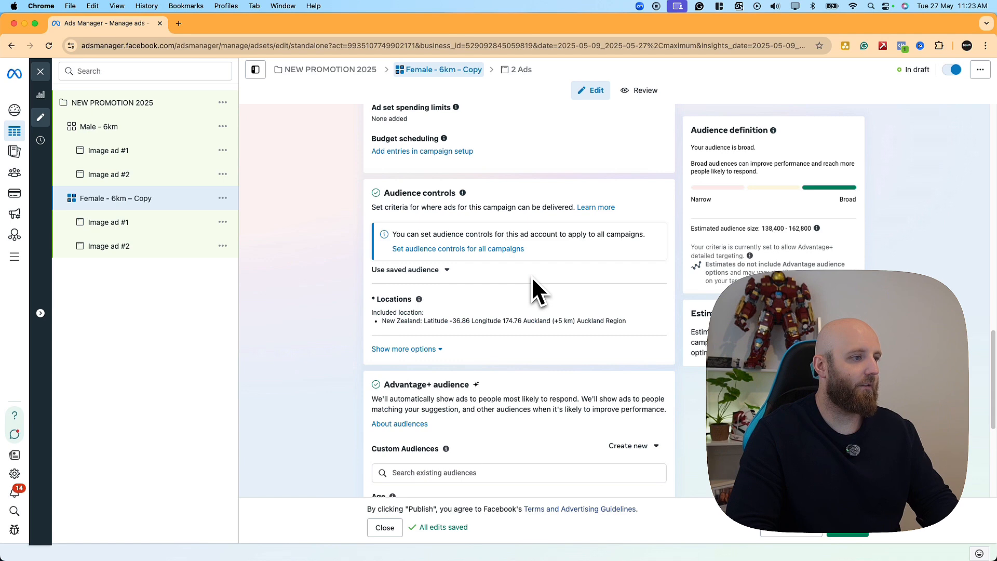
scroll(460, 329, "down", 4)
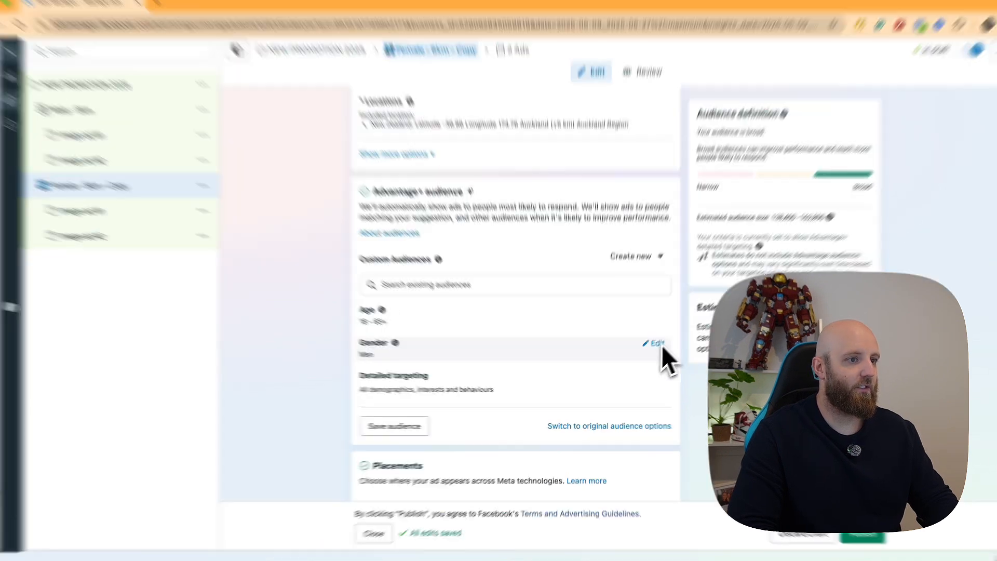
left_click(649, 348)
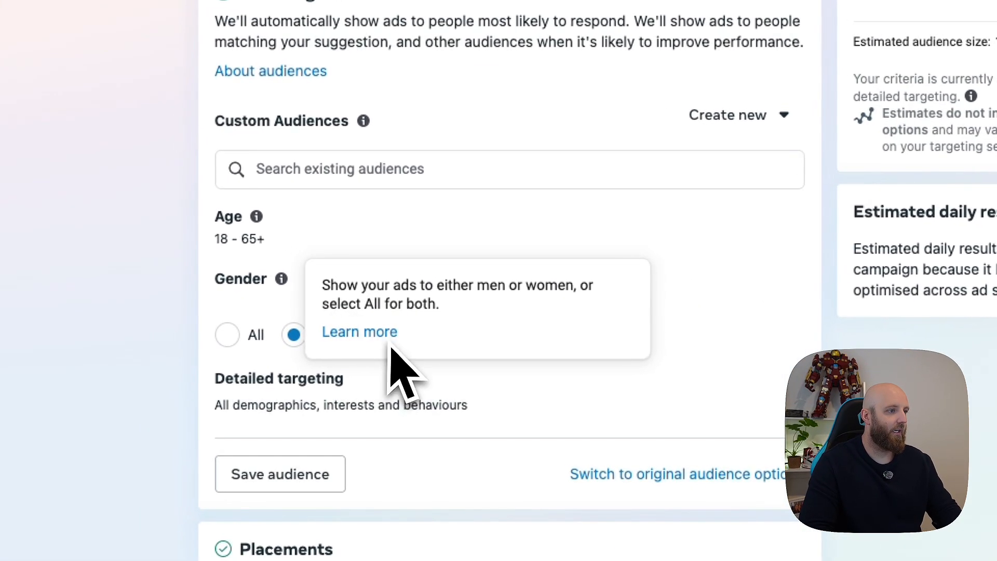
left_click(382, 330)
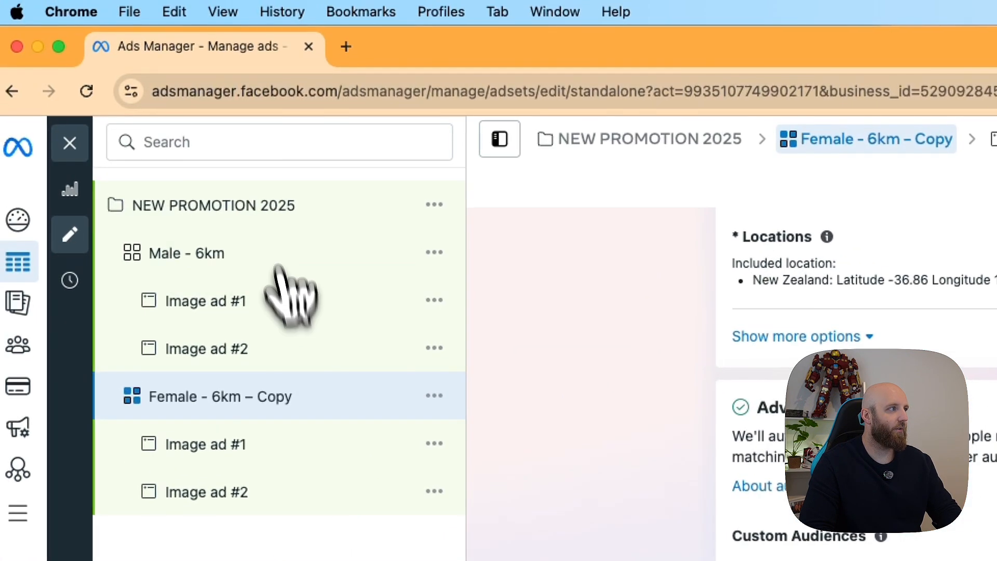
- Review the Advantage campaign budget settings of NEW PROMOTION 2025 and return to the Female - 6km – Copy ad set
left_click(282, 211)
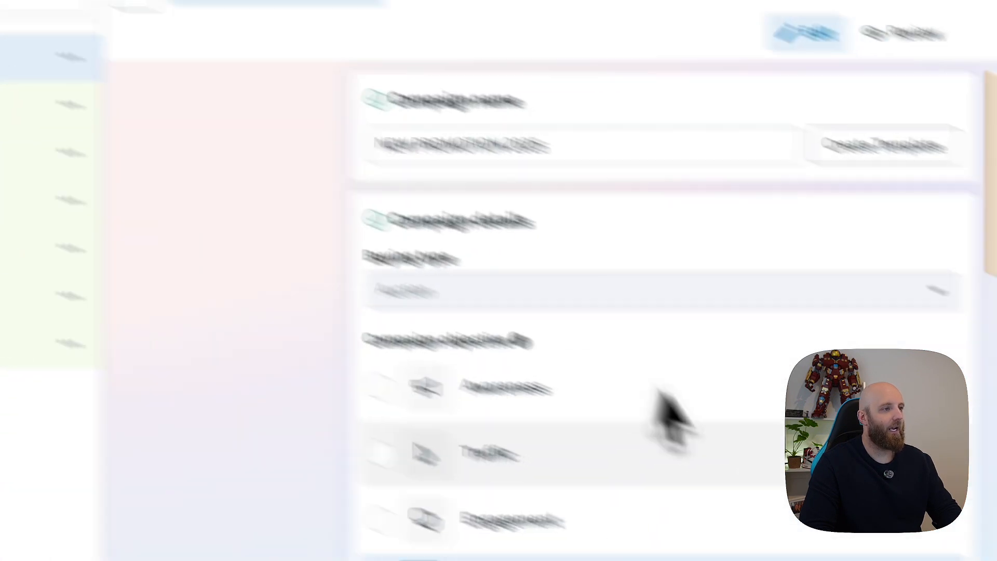
scroll(662, 397, "down", 10)
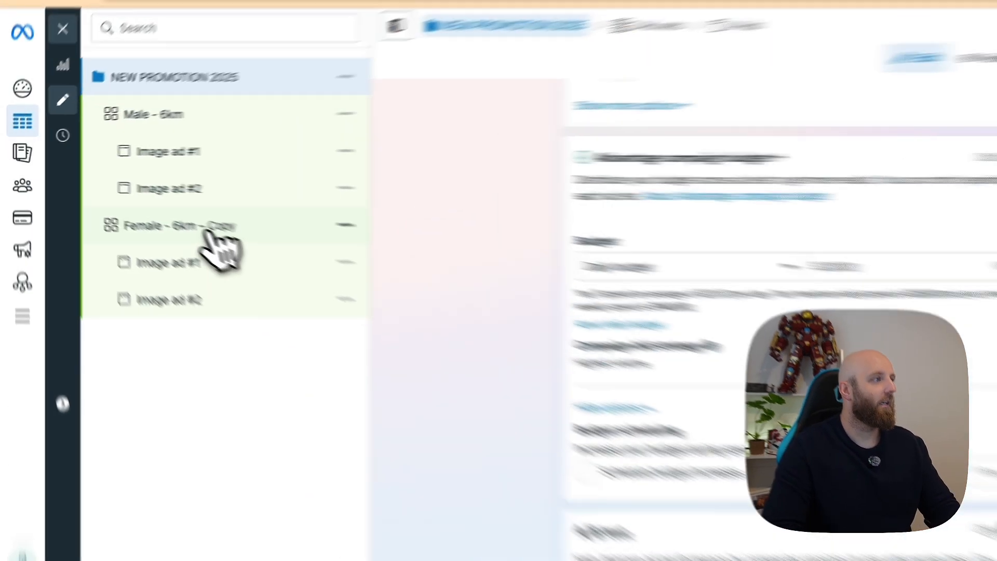
left_click(210, 228)
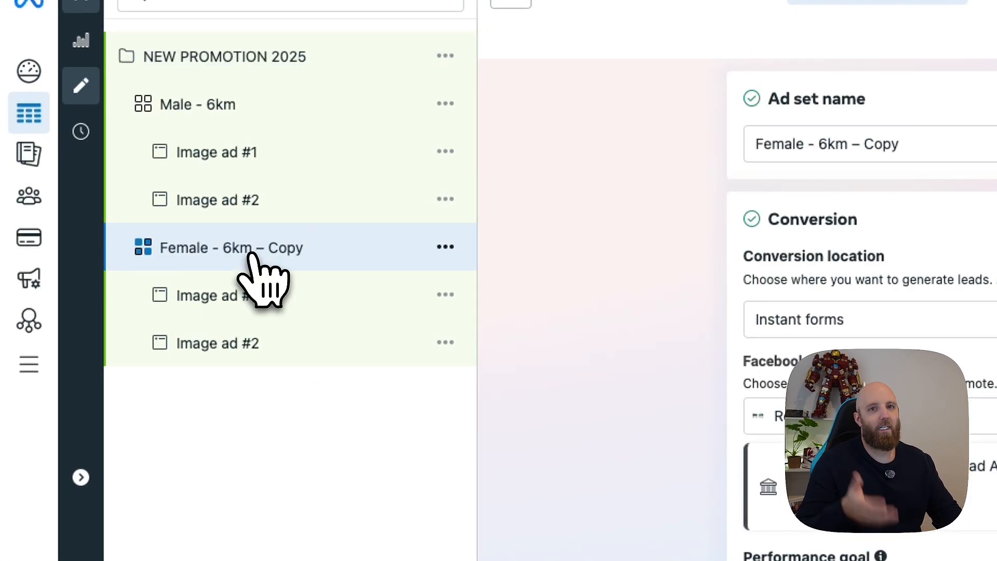
- Examine the media, ad text and instant form of Image ad #1 and Image ad #2 in the Female - 6km – Copy ad set
left_click(266, 301)
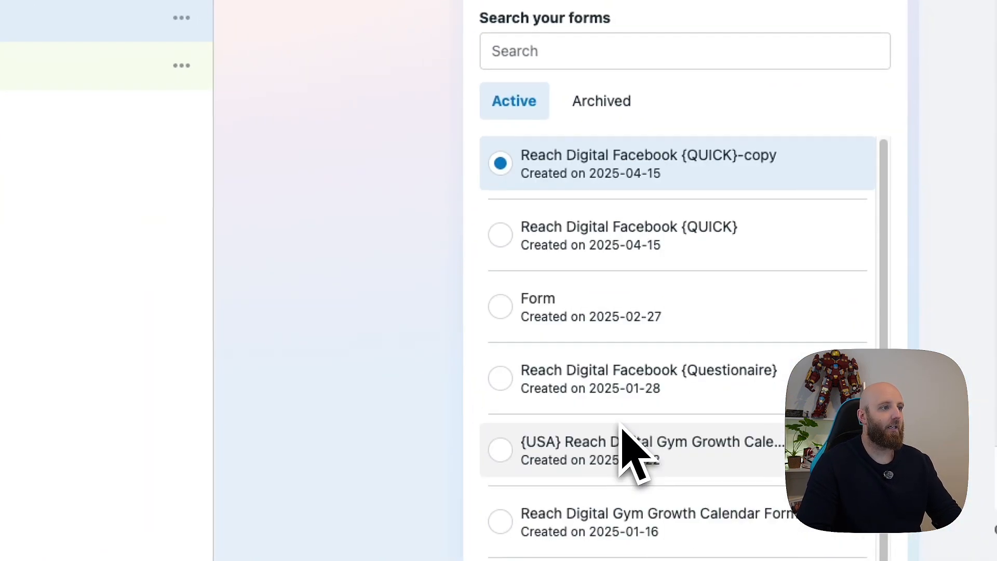
scroll(645, 446, "up", 15)
scroll(501, 334, "up", 3)
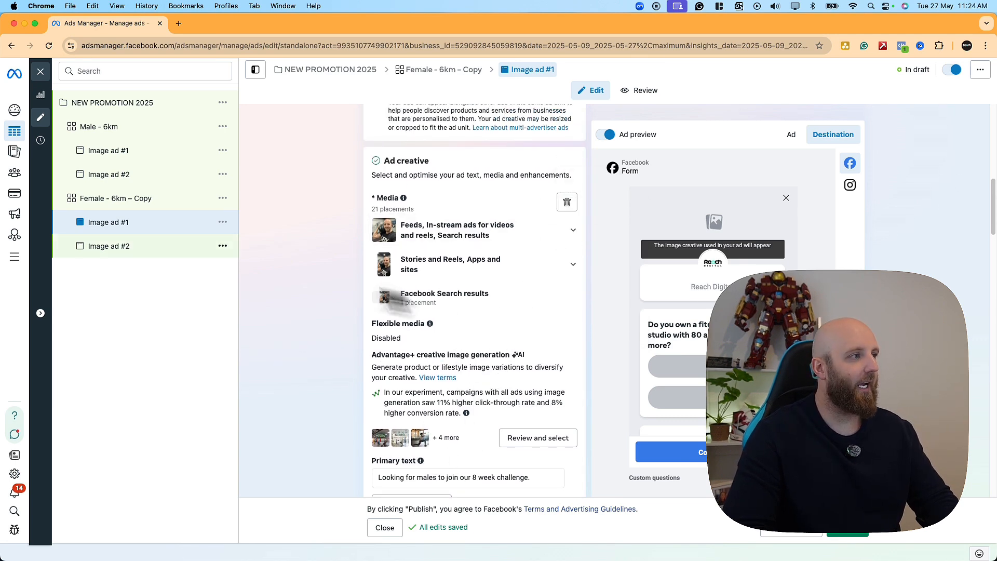
scroll(475, 276, "down", 5)
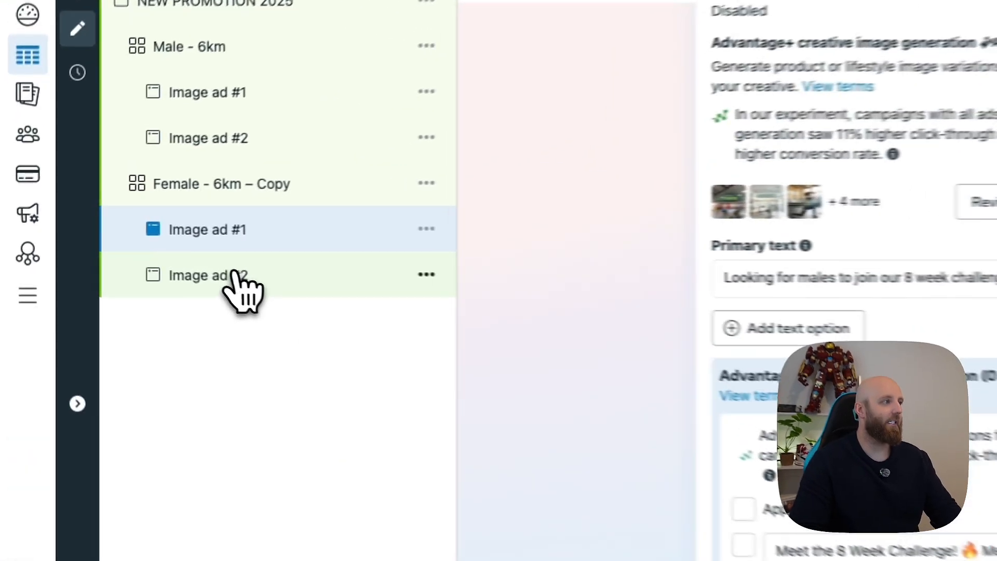
left_click(121, 246)
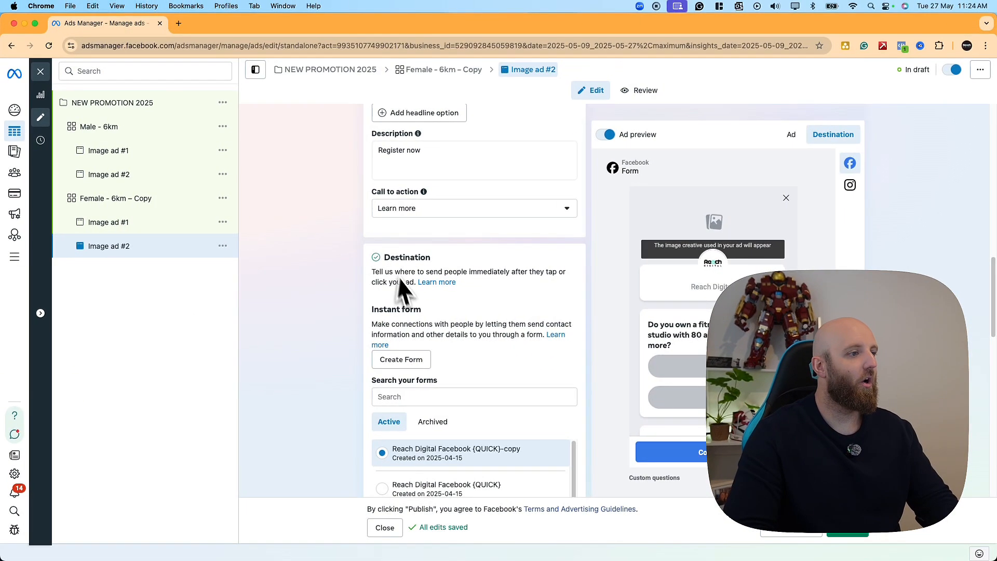
scroll(403, 293, "up", 5)
scroll(403, 294, "up", 1)
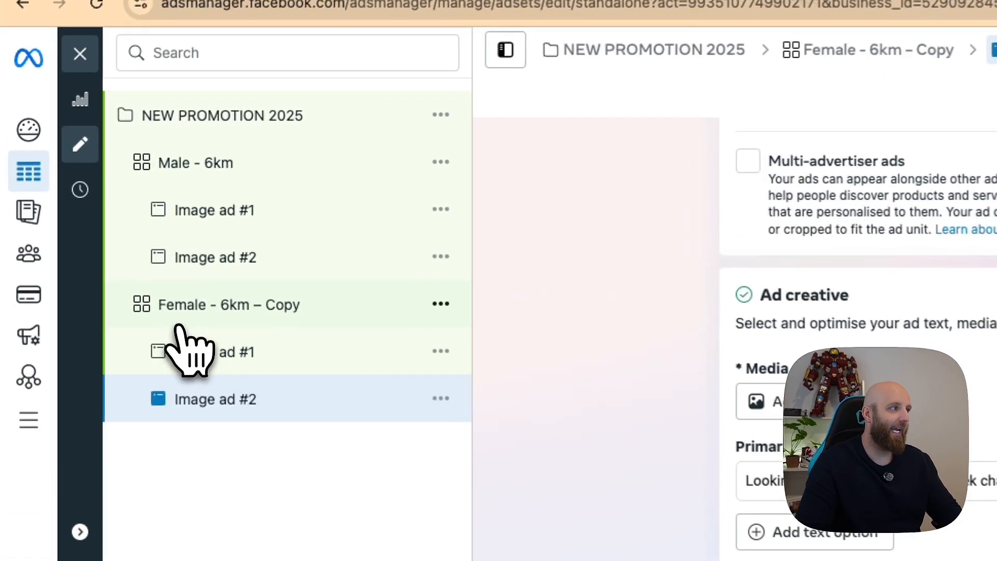
- Look over the Male and Female ad sets and the male Image ad #1, and reopen the campaign's objective and budget settings
left_click(91, 204)
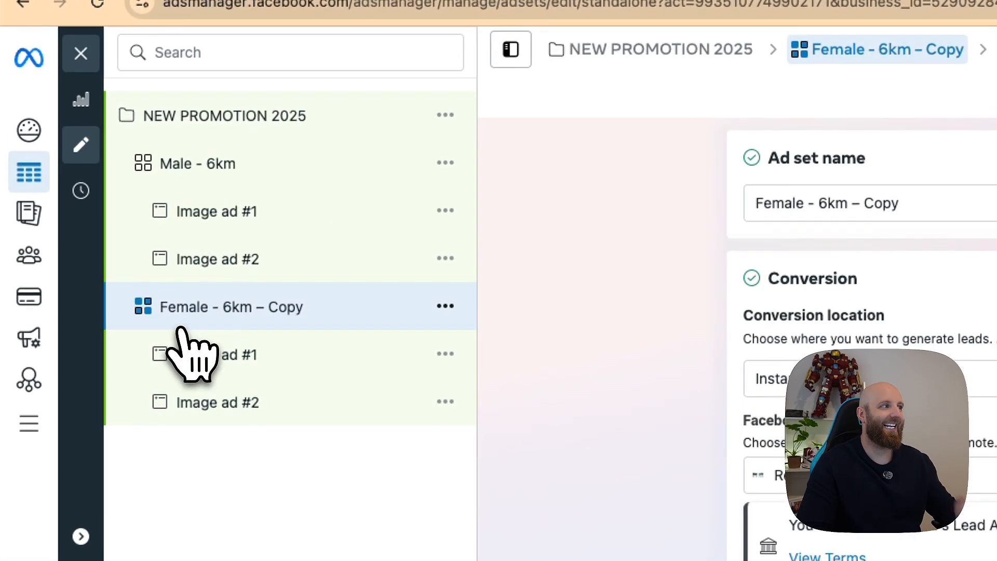
left_click(217, 165)
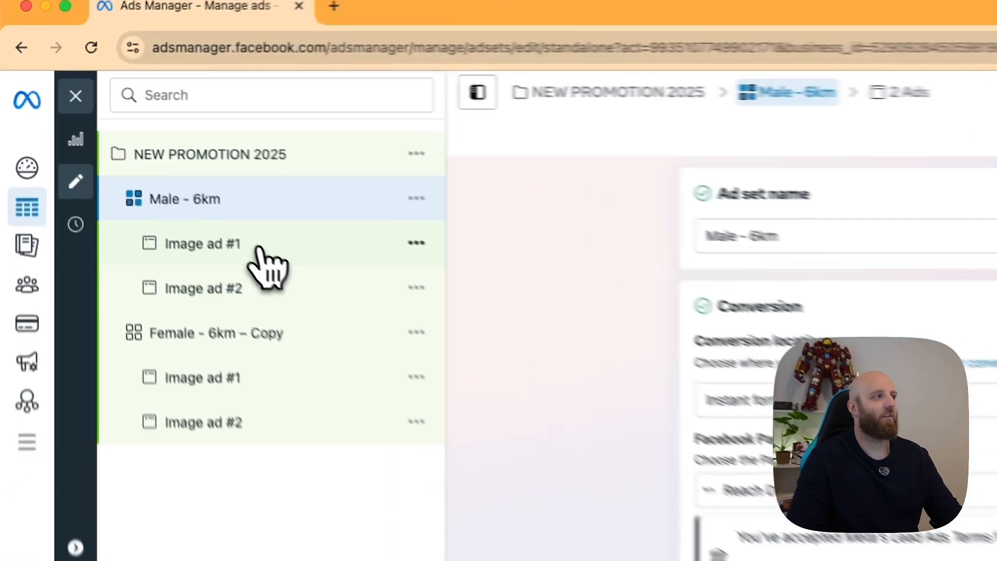
left_click(136, 151)
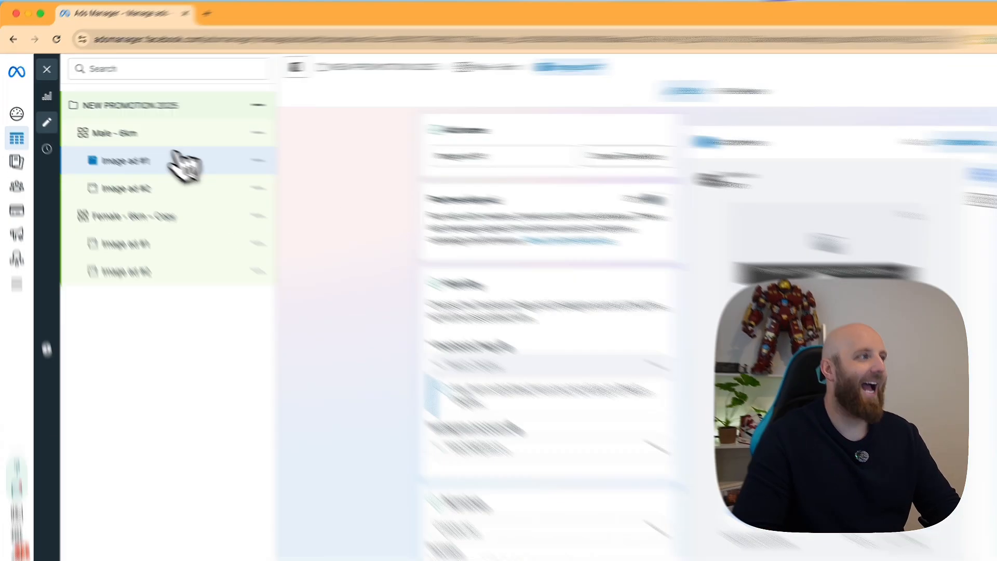
left_click(111, 129)
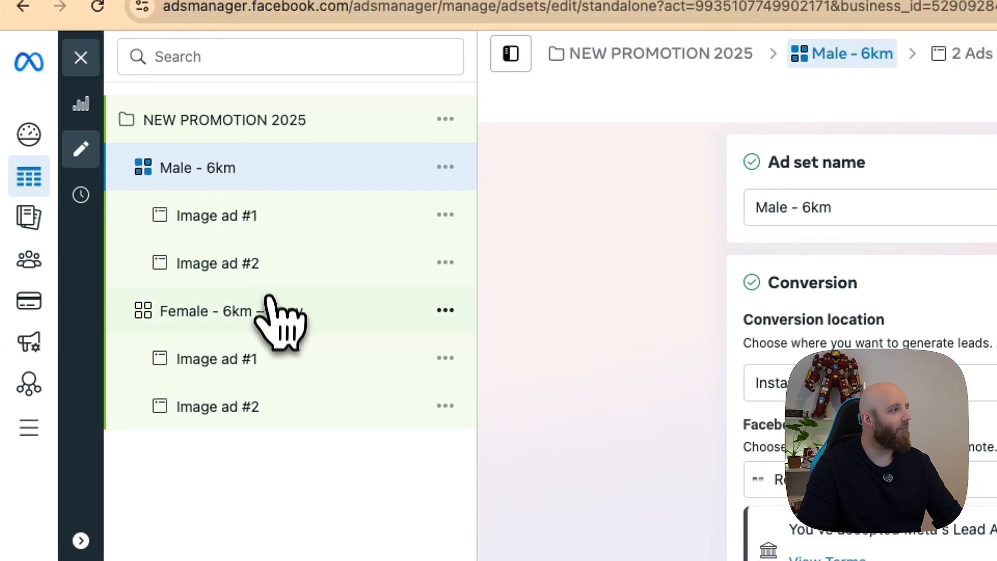
left_click(267, 308)
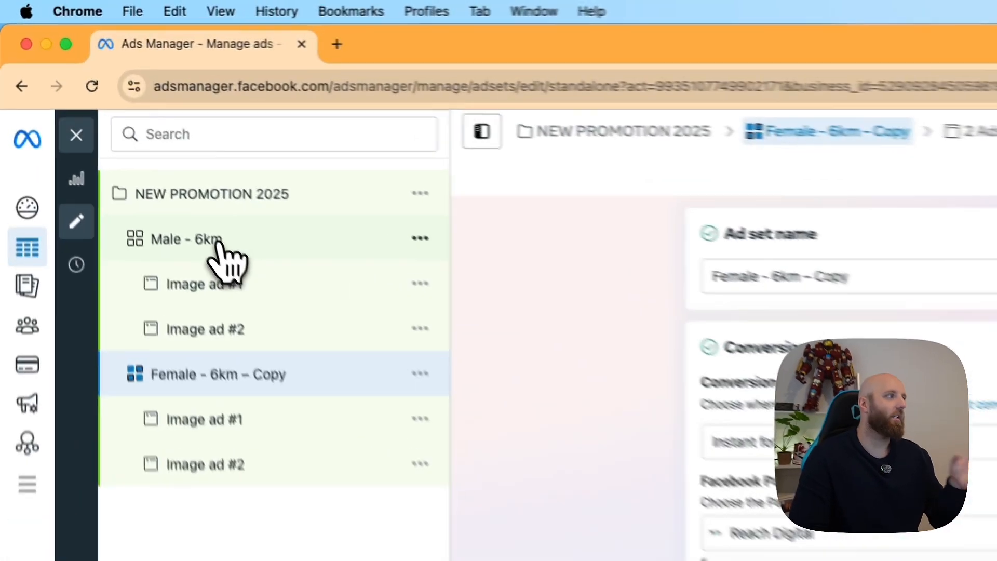
left_click(119, 127)
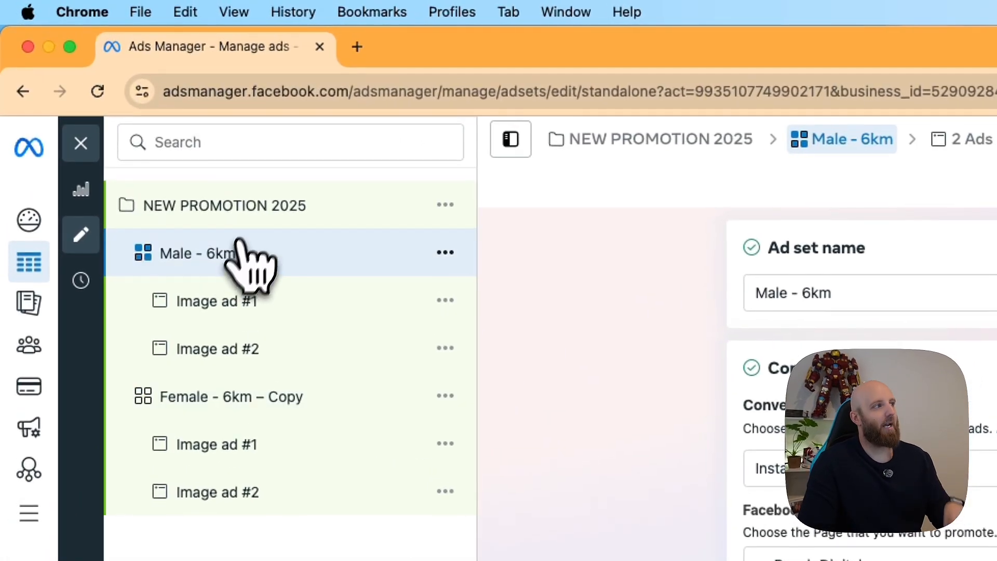
left_click(125, 106)
left_click(249, 215)
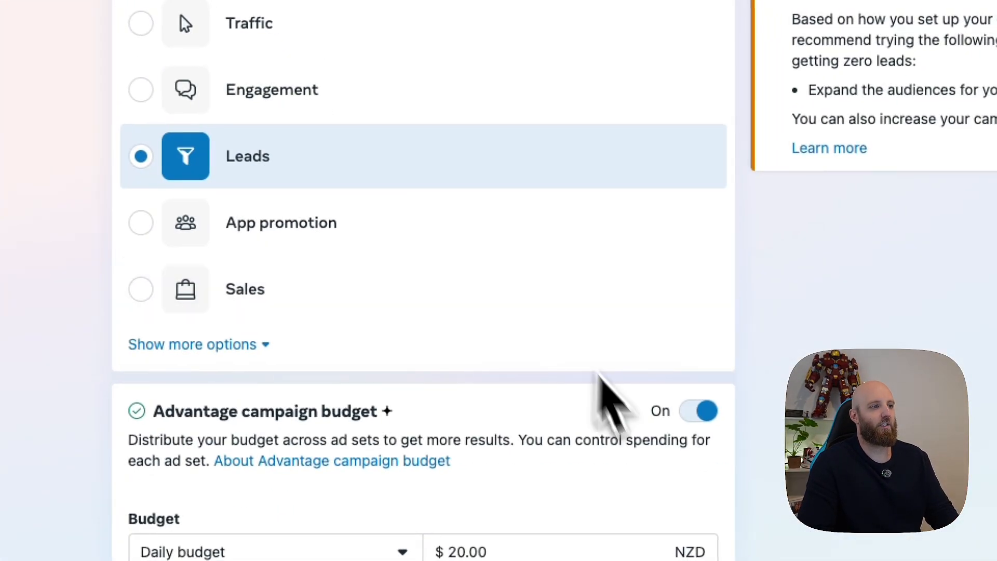